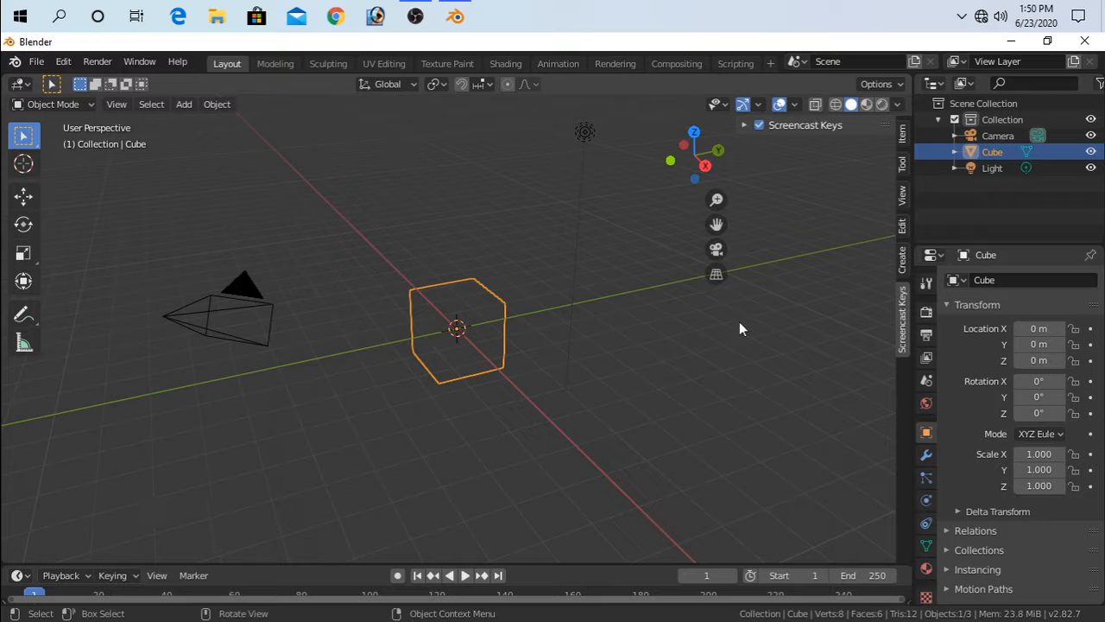
Step: Delete the default cube from the scene
{"action": "left_click", "coordinate": [693, 376]}
{"action": "left_click", "coordinate": [463, 354]}
{"action": "key", "text": "Delete"}
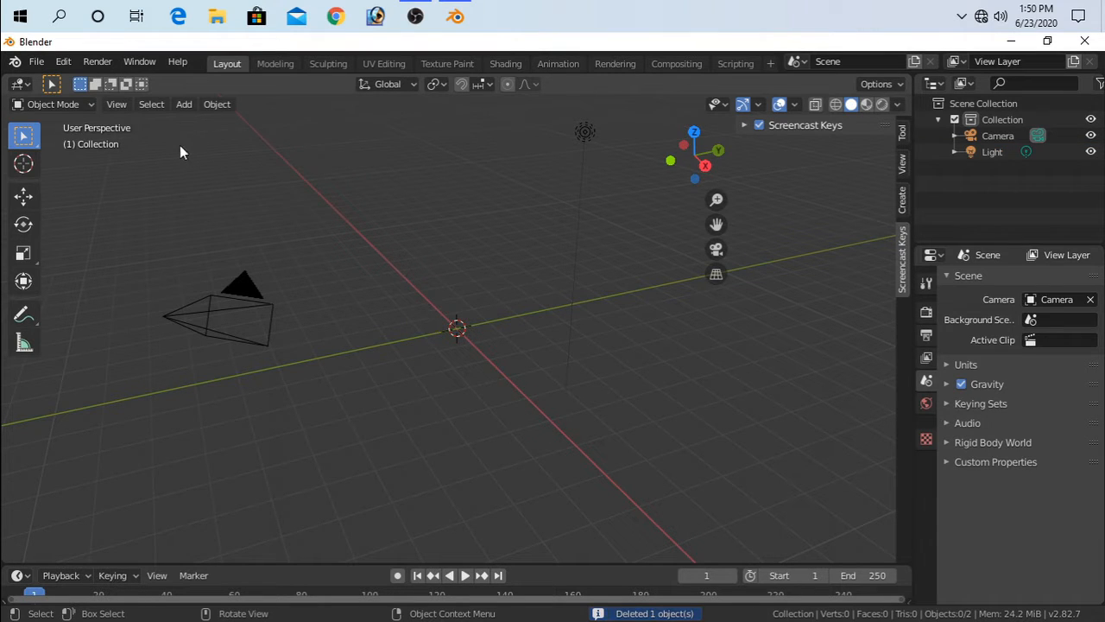
Step: Add a UV sphere mesh at the world origin and keep it in Object Mode
{"action": "left_click", "coordinate": [185, 104]}
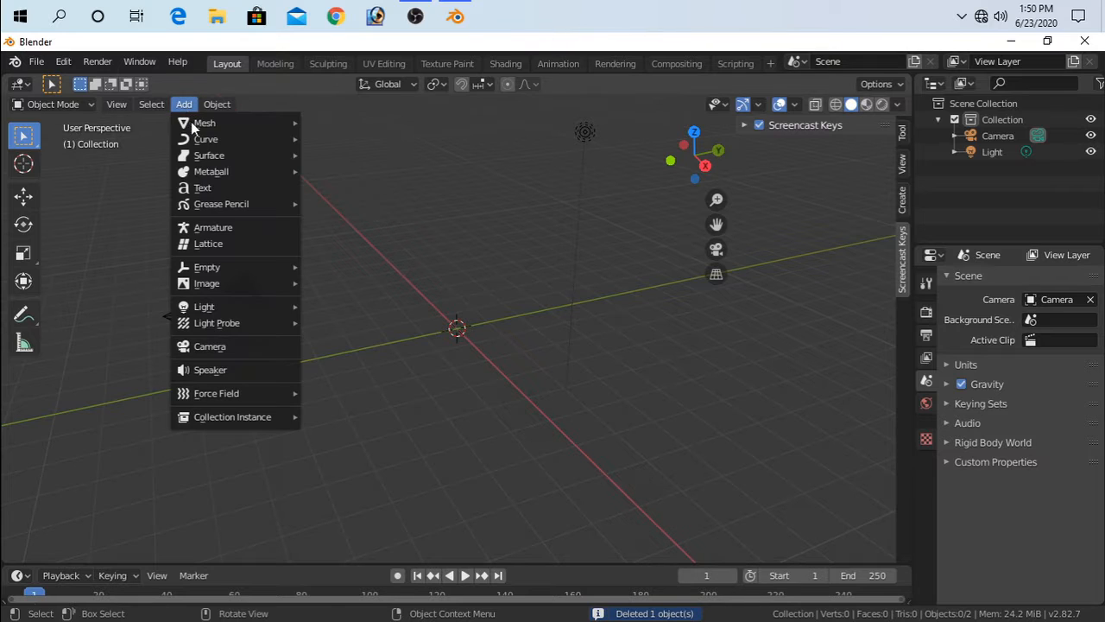
{"action": "mouse_move", "coordinate": [216, 122]}
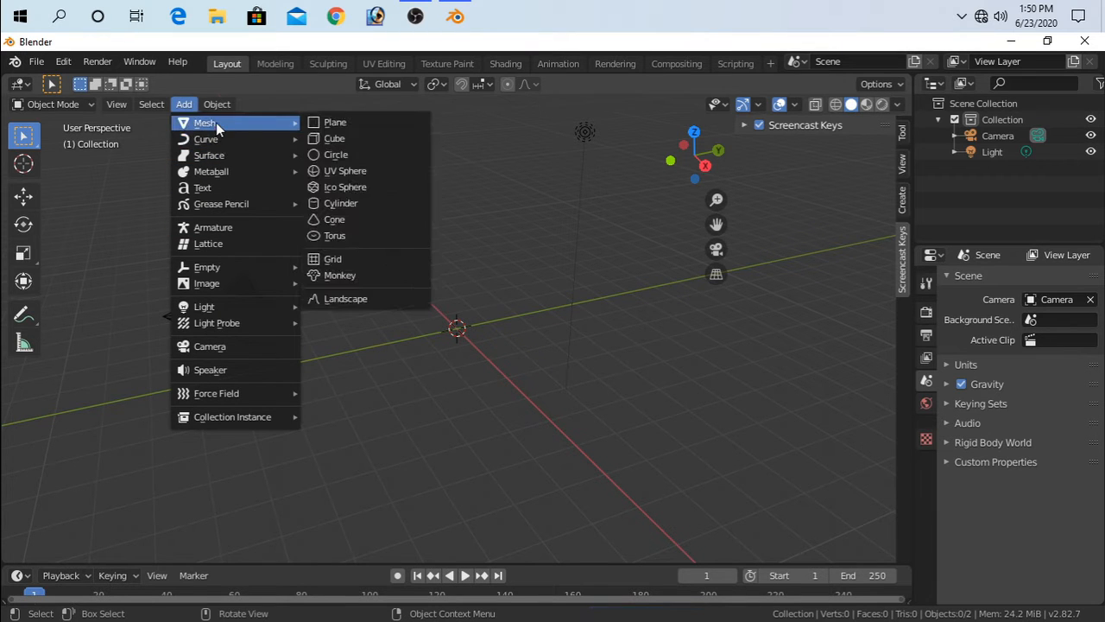
{"action": "left_click", "coordinate": [397, 177]}
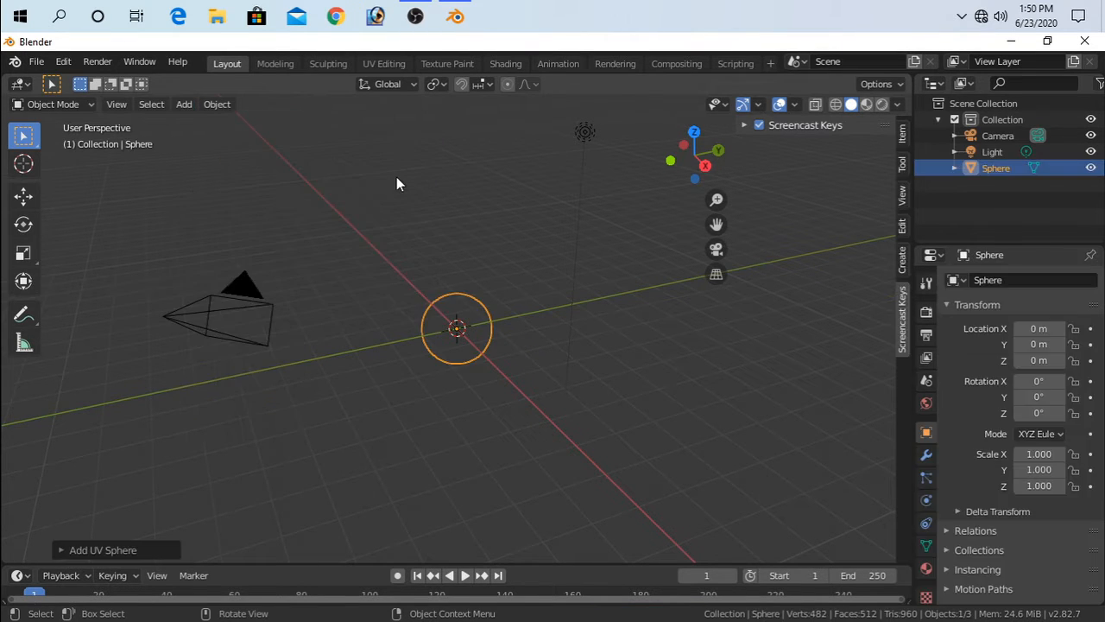
{"action": "scroll", "coordinate": [520, 341], "scroll_direction": "up", "scroll_amount": 5}
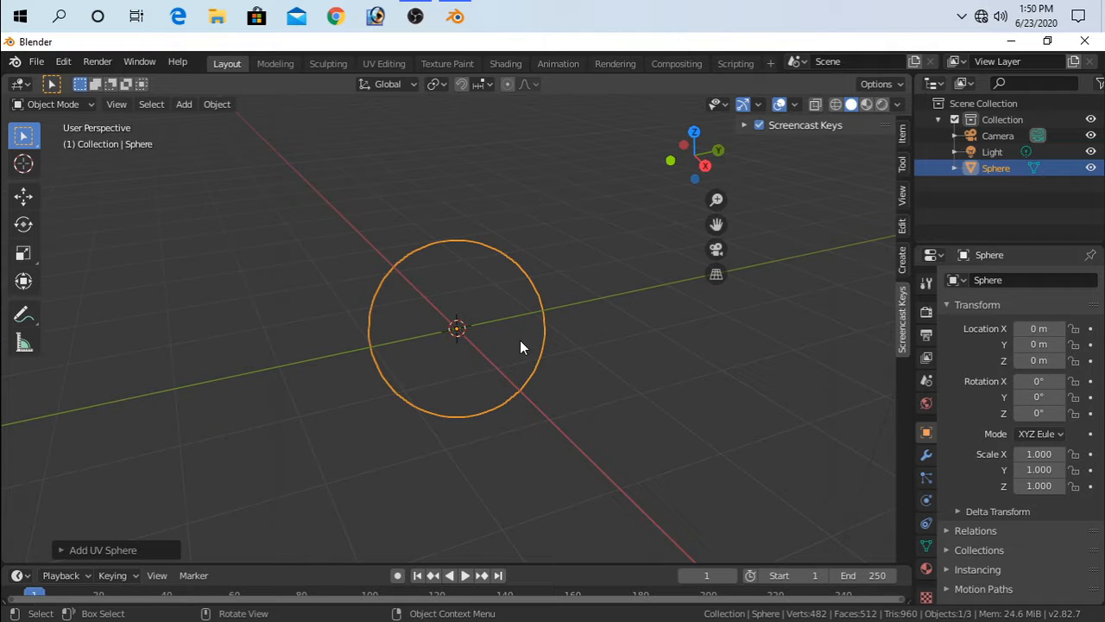
{"action": "key", "text": "Tab"}
{"action": "left_click", "coordinate": [597, 285]}
{"action": "key", "text": "Tab"}
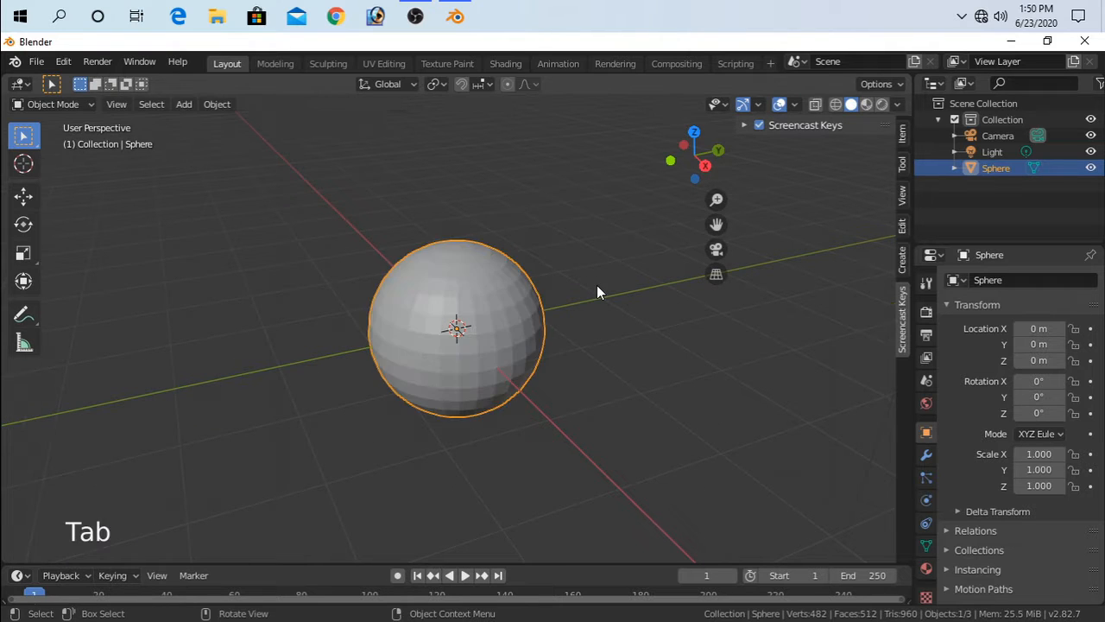
Step: Raise the sphere along the Z axis to a height of about 2.26 m
{"action": "scroll", "coordinate": [647, 356], "scroll_direction": "up", "scroll_amount": 5}
{"action": "scroll", "coordinate": [648, 356], "scroll_direction": "down", "scroll_amount": 5}
{"action": "key", "text": "g"}
{"action": "key", "text": "z"}
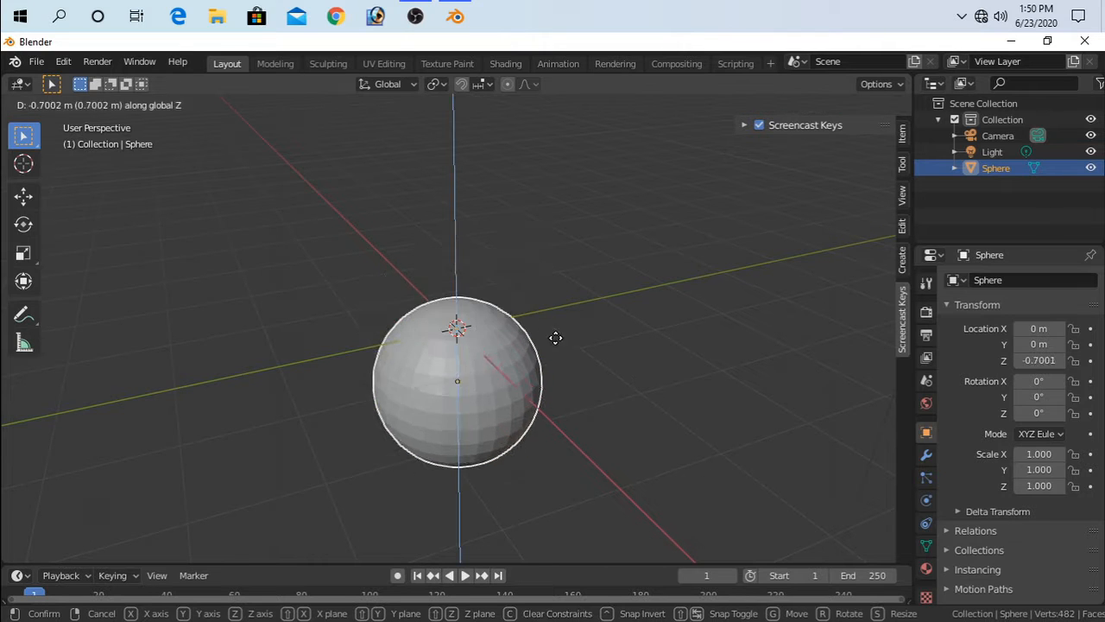
{"action": "left_click", "coordinate": [557, 250]}
{"action": "scroll", "coordinate": [558, 259], "scroll_direction": "down", "scroll_amount": 3}
{"action": "middle_click_drag", "start_coordinate": [557, 267], "coordinate": [586, 265]}
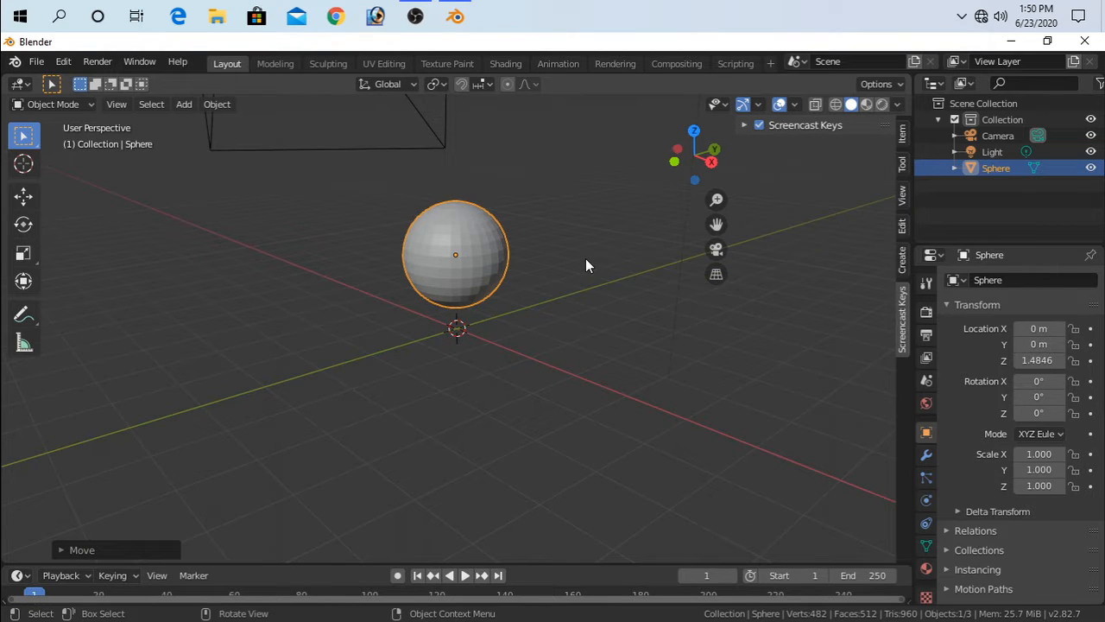
{"action": "key", "text": "g"}
{"action": "key", "text": "z"}
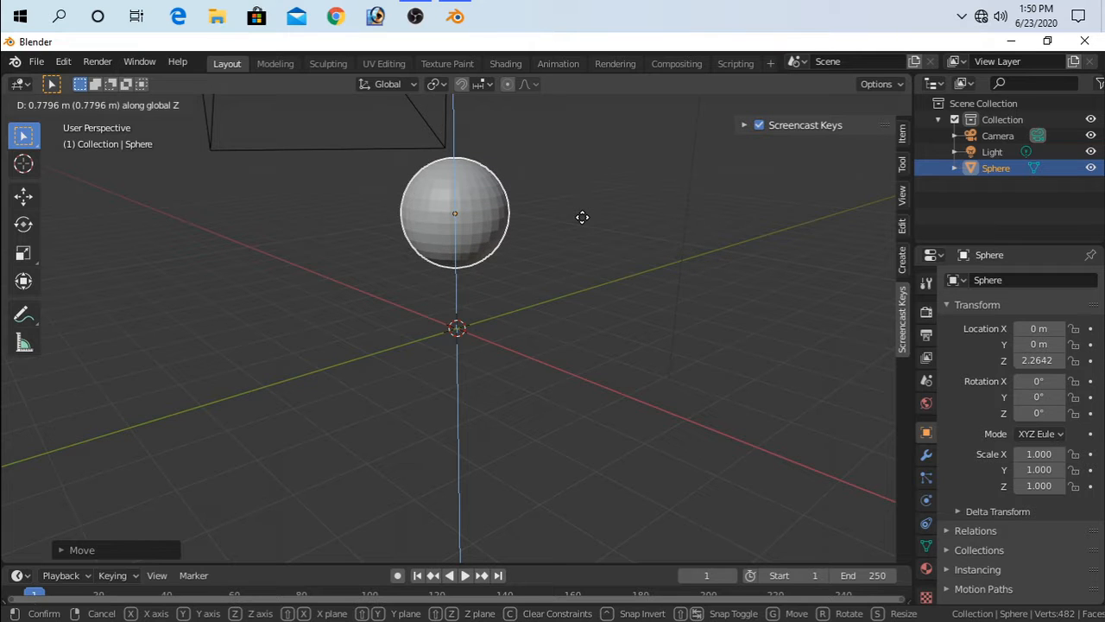
{"action": "left_click", "coordinate": [582, 217]}
{"action": "scroll", "coordinate": [540, 290], "scroll_direction": "down", "scroll_amount": 2}
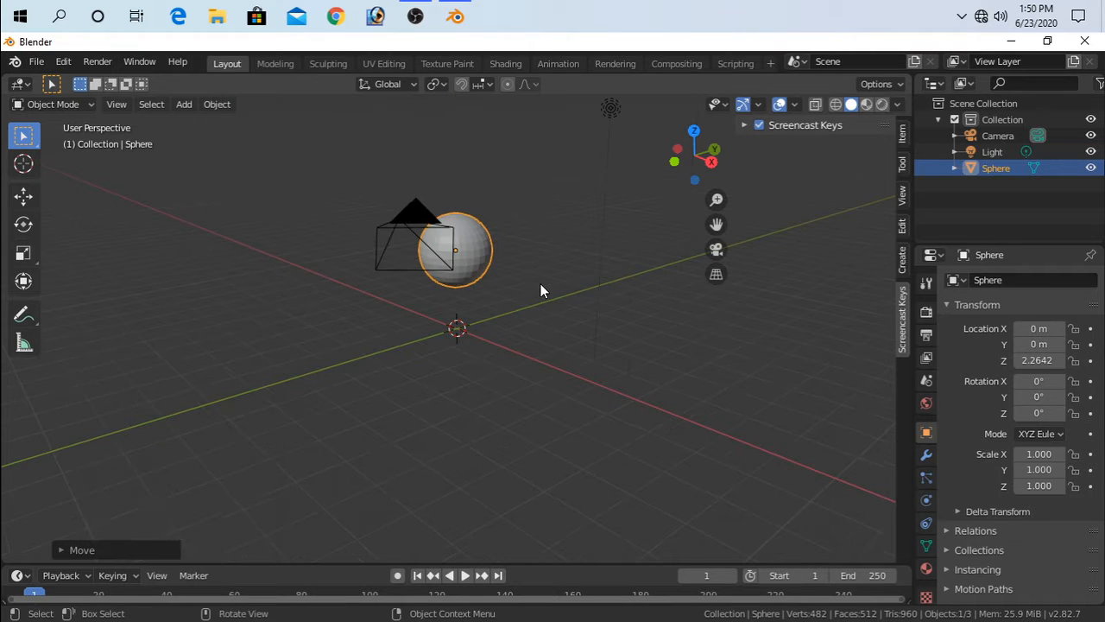
{"action": "scroll", "coordinate": [541, 291], "scroll_direction": "up", "scroll_amount": 1}
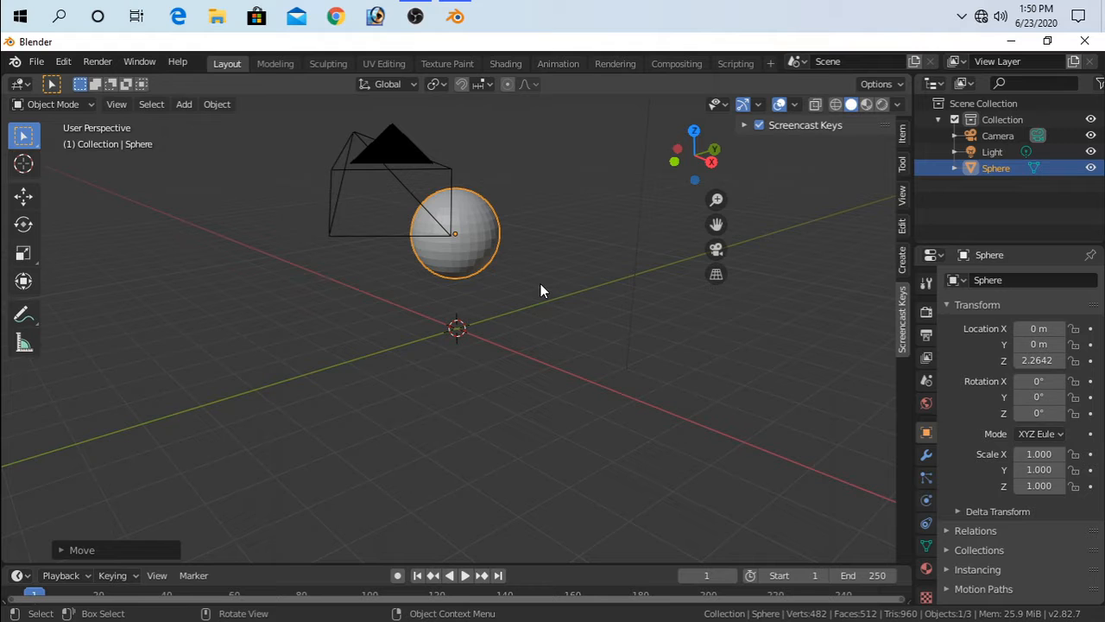
{"action": "left_click", "coordinate": [557, 370]}
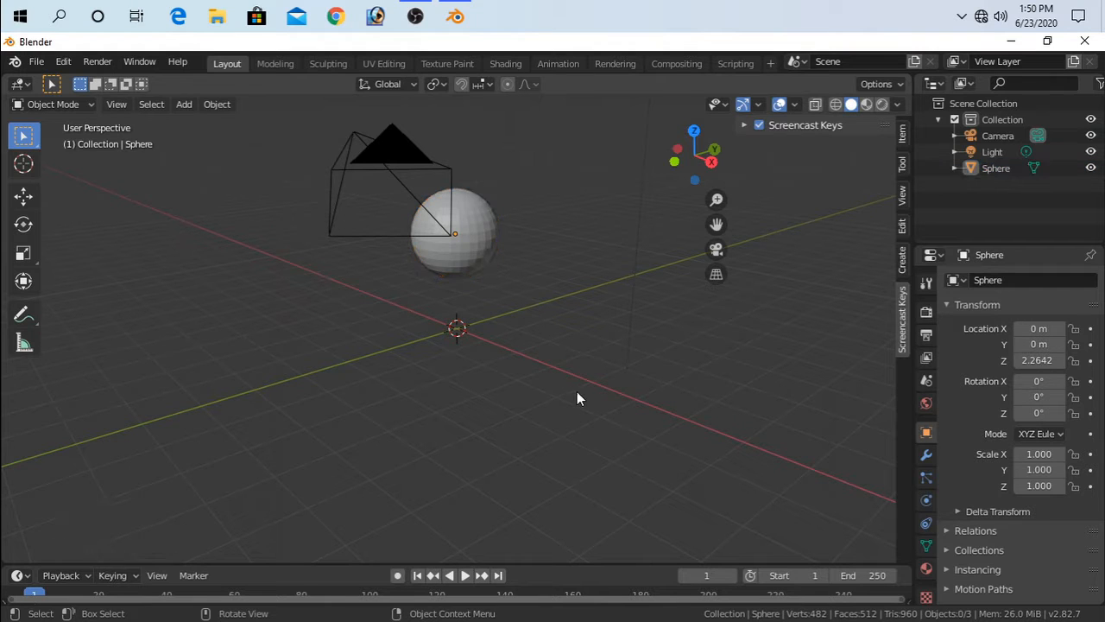
{"action": "left_click", "coordinate": [490, 256]}
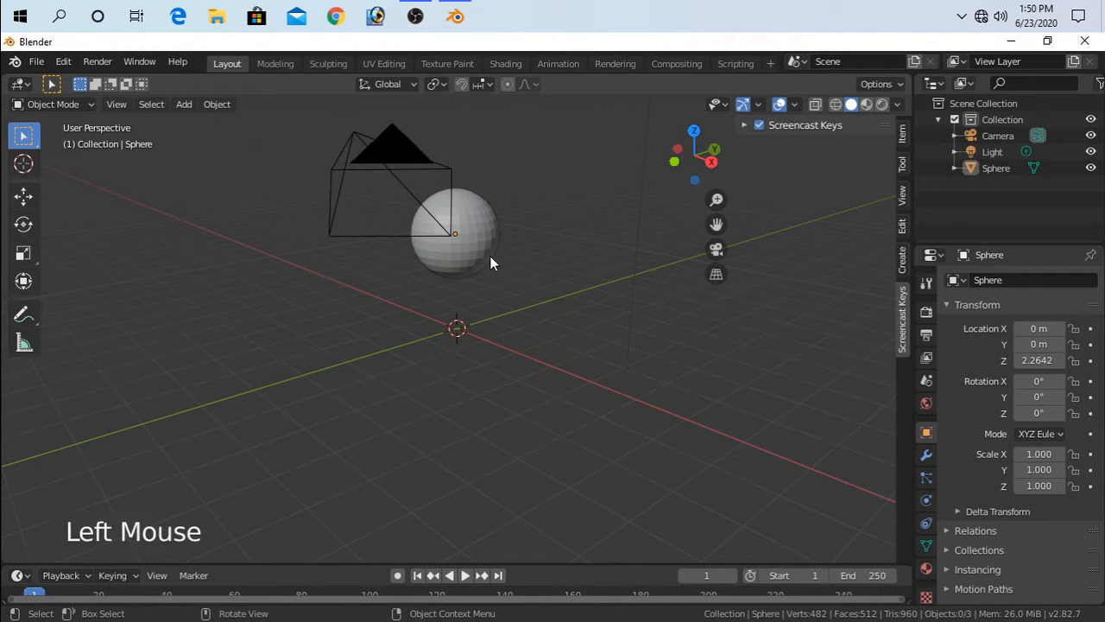
{"action": "mouse_move", "coordinate": [599, 377]}
{"action": "middle_mouse_down"}
{"action": "mouse_move", "coordinate": [602, 388]}
{"action": "mouse_move", "coordinate": [540, 395]}
{"action": "mouse_move", "coordinate": [600, 393]}
{"action": "middle_mouse_up"}
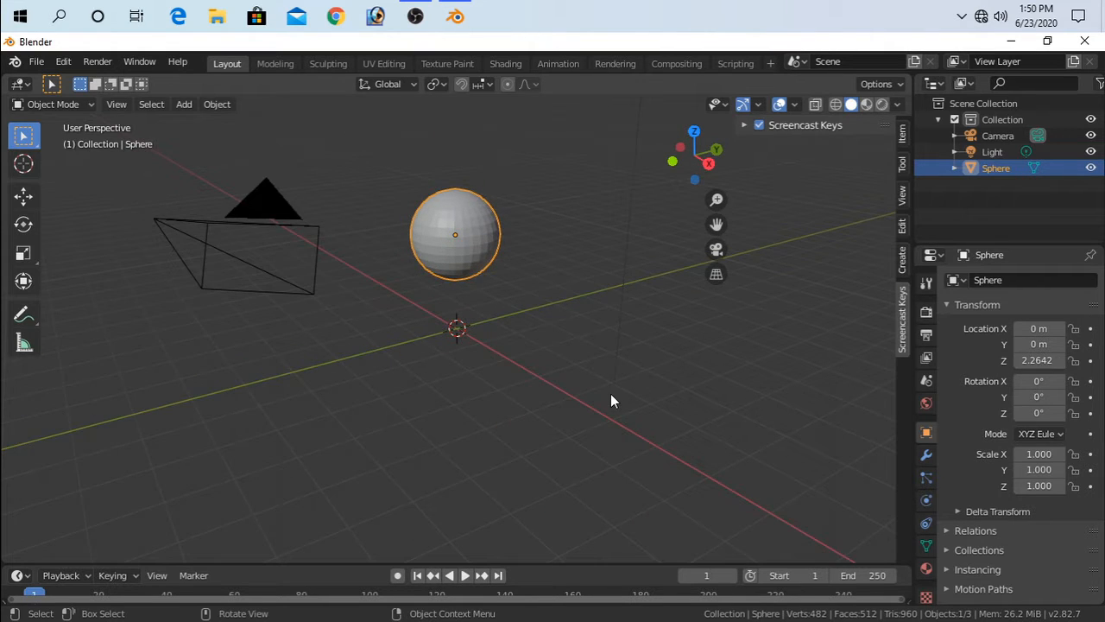
{"action": "key", "text": "KP_0"}
{"action": "key", "text": "KP_0"}
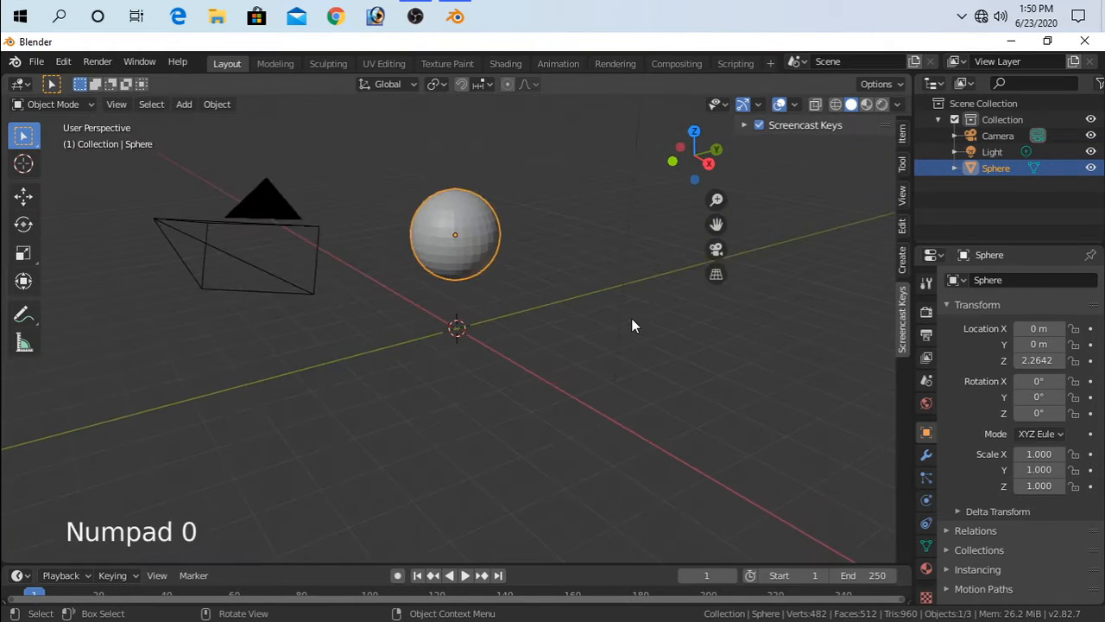
Step: Split the 3D viewport vertically, turn the new area into a Shader Editor and hide its sidebar
{"action": "scroll", "coordinate": [639, 325], "scroll_direction": "down", "scroll_amount": 2}
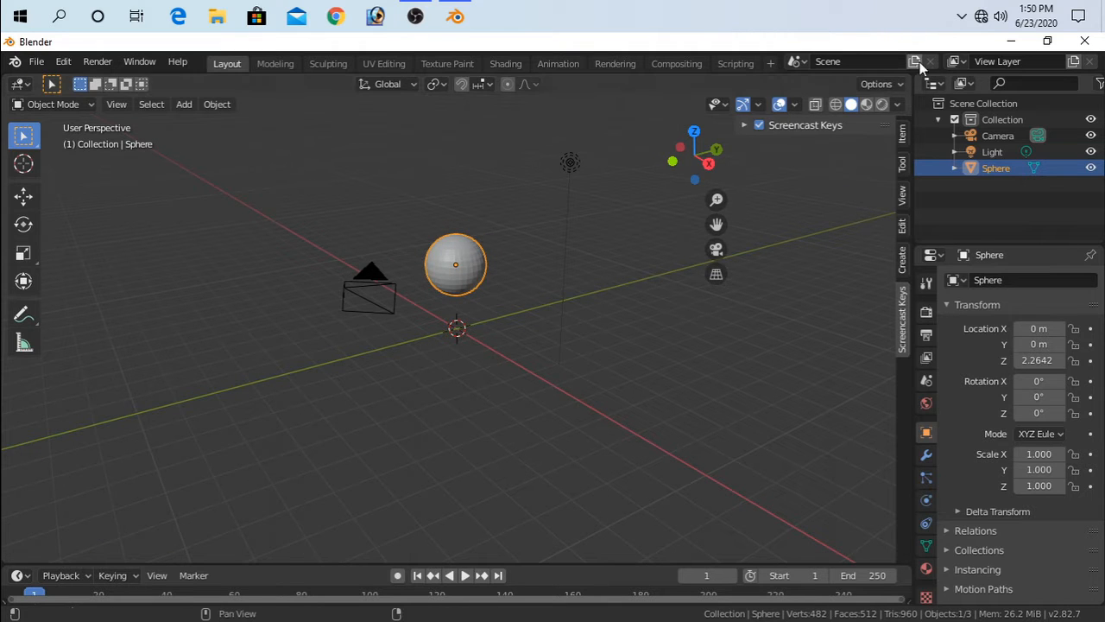
{"action": "left_click_drag", "start_coordinate": [911, 78], "coordinate": [610, 105]}
{"action": "scroll", "coordinate": [502, 289], "scroll_direction": "up", "scroll_amount": 3}
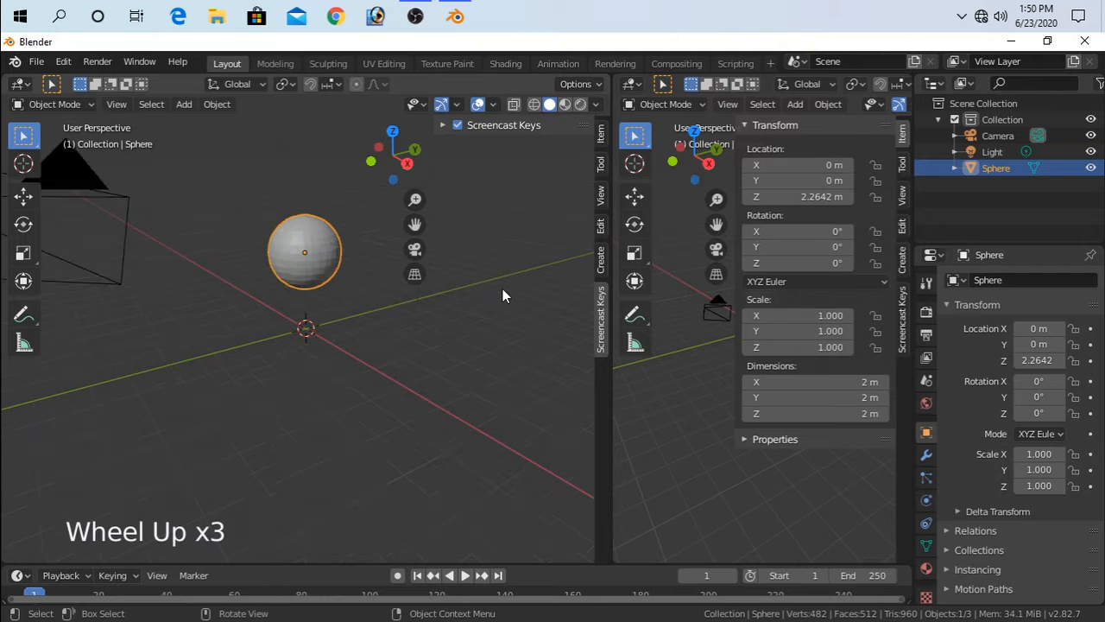
{"action": "left_click", "coordinate": [693, 506]}
{"action": "left_click", "coordinate": [632, 84]}
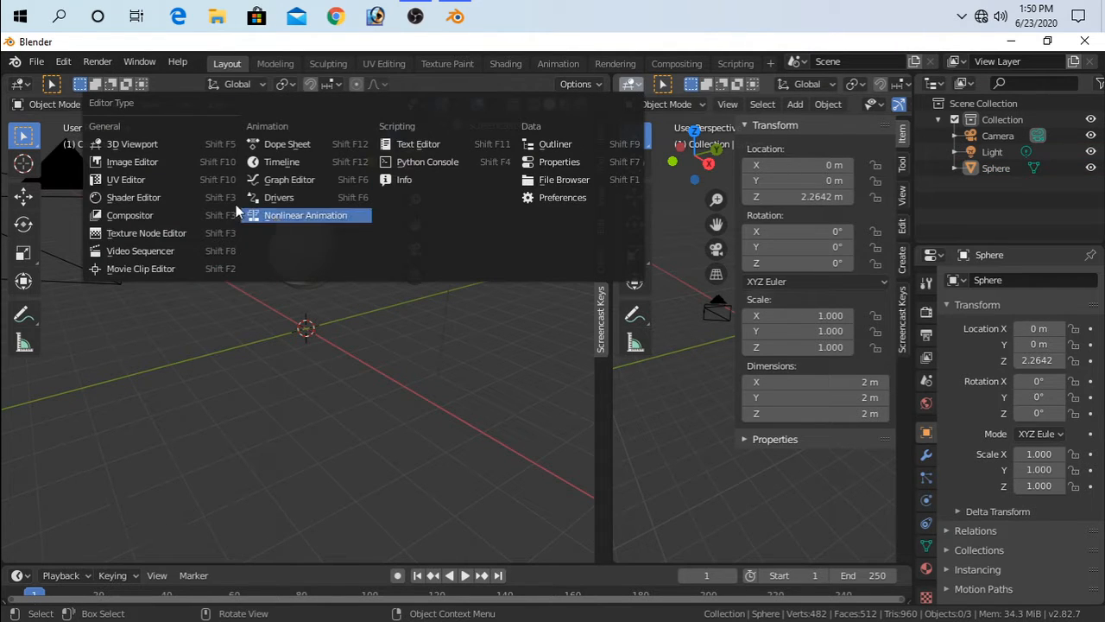
{"action": "left_click", "coordinate": [134, 198]}
{"action": "left_click", "coordinate": [704, 240]}
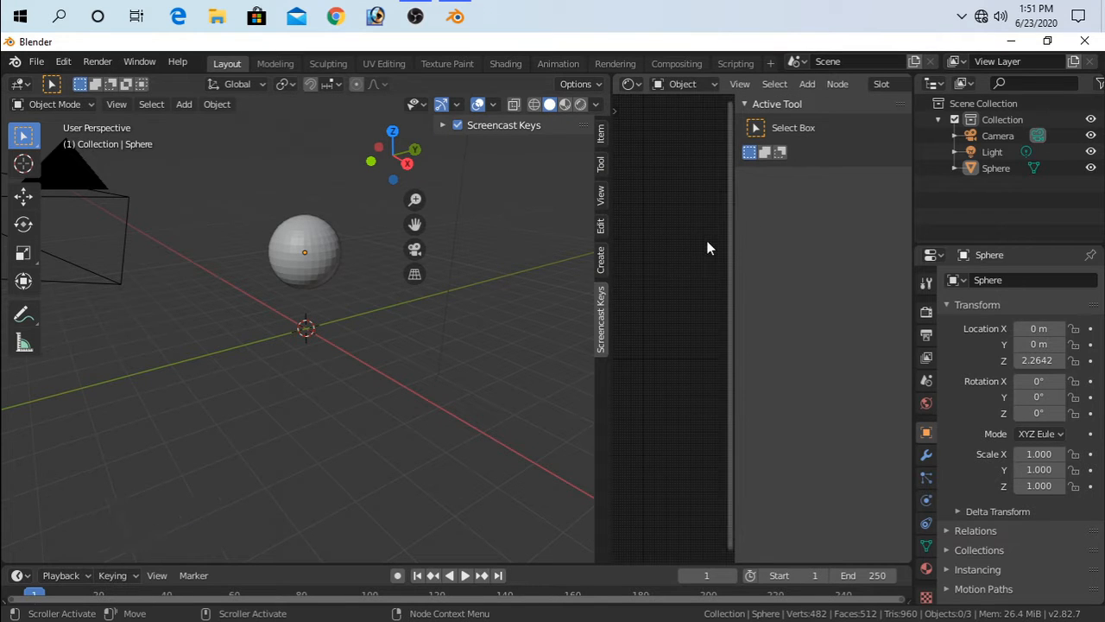
{"action": "key", "text": "n"}
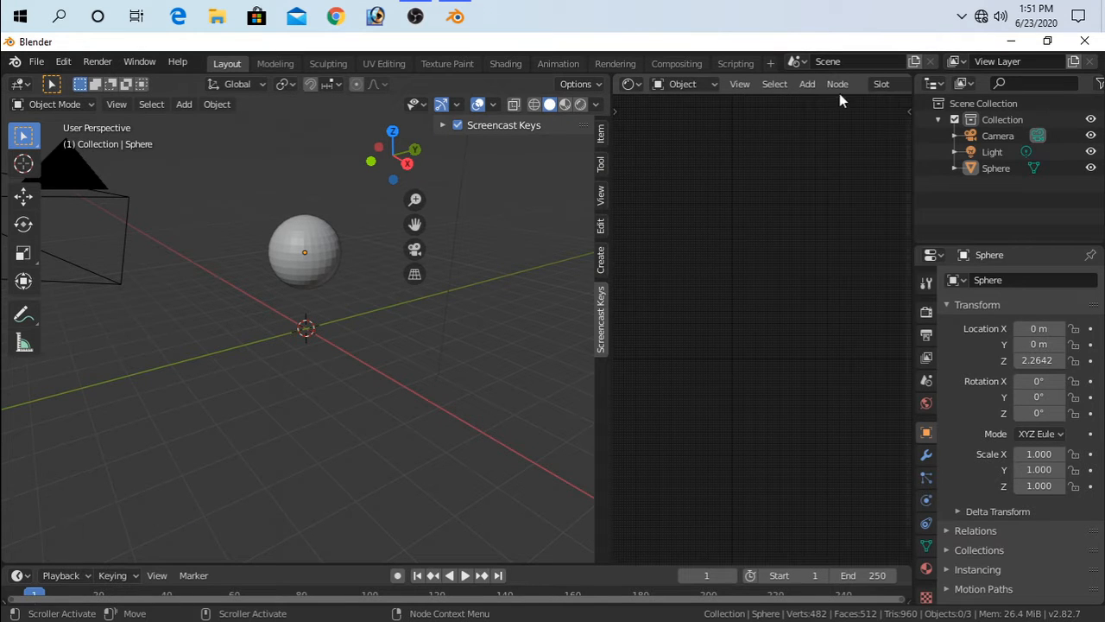
Step: Create a new node-based material for the sphere in the Shader Editor
{"action": "scroll", "coordinate": [836, 84], "scroll_direction": "up", "scroll_amount": 2}
{"action": "scroll", "coordinate": [836, 84], "scroll_direction": "down", "scroll_amount": 2}
{"action": "scroll", "coordinate": [836, 84], "scroll_direction": "down", "scroll_amount": 2}
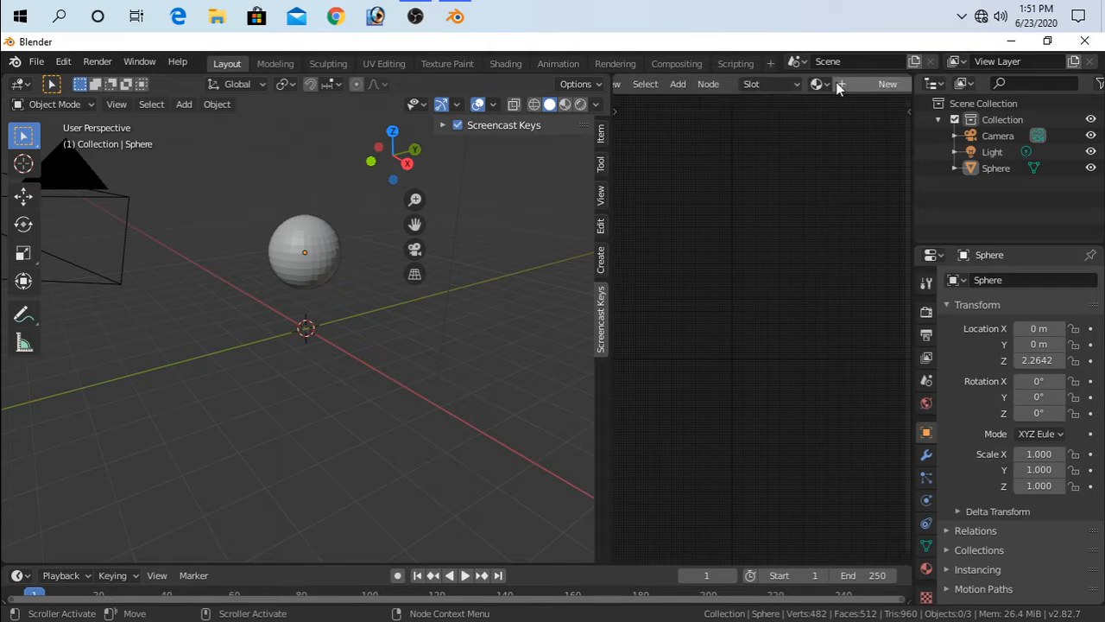
{"action": "scroll", "coordinate": [835, 83], "scroll_direction": "down", "scroll_amount": 1}
{"action": "left_click", "coordinate": [836, 84]}
{"action": "scroll", "coordinate": [743, 350], "scroll_direction": "up", "scroll_amount": 13}
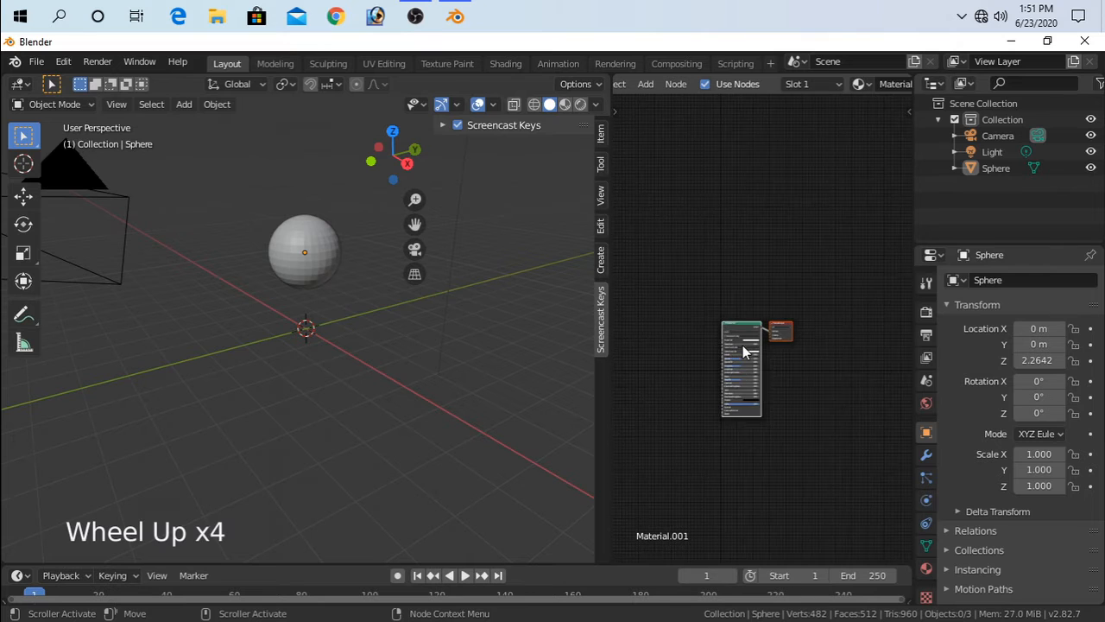
{"action": "scroll", "coordinate": [743, 350], "scroll_direction": "up", "scroll_amount": 8}
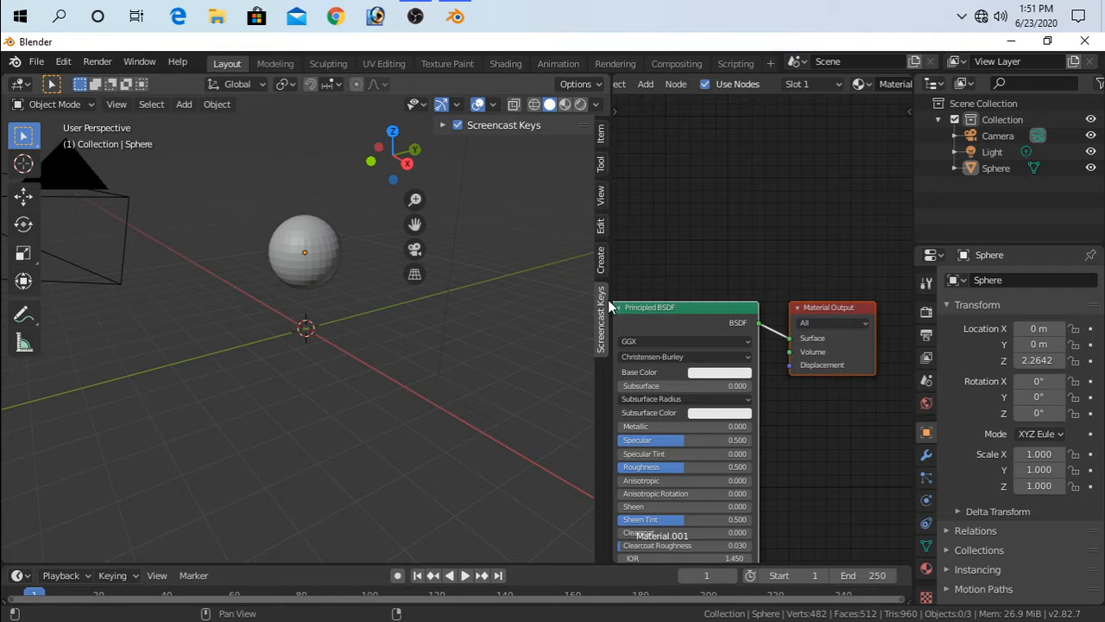
Step: Widen the Shader Editor area and hide the sidebar of the 3D viewport
{"action": "left_click_drag", "start_coordinate": [611, 304], "coordinate": [413, 315]}
{"action": "scroll", "coordinate": [277, 317], "scroll_direction": "up", "scroll_amount": 5}
{"action": "scroll", "coordinate": [277, 320], "scroll_direction": "down", "scroll_amount": 4}
{"action": "middle_click_drag", "start_coordinate": [289, 306], "coordinate": [308, 375]}
{"action": "middle_click_drag", "start_coordinate": [163, 440], "coordinate": [207, 388]}
{"action": "left_click", "coordinate": [248, 125]}
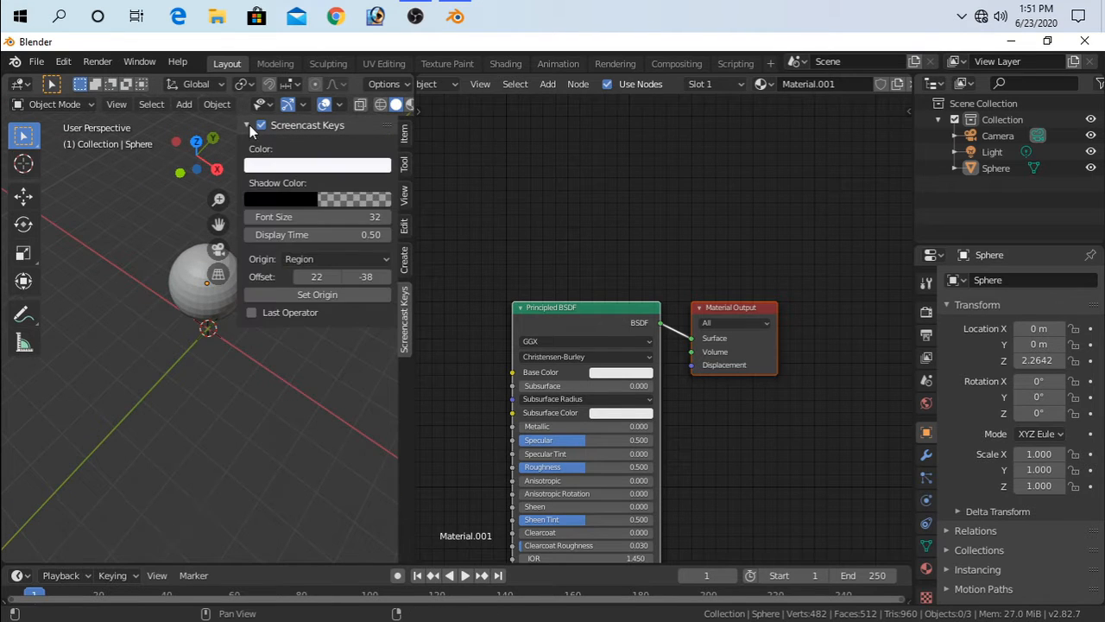
{"action": "left_click", "coordinate": [249, 125]}
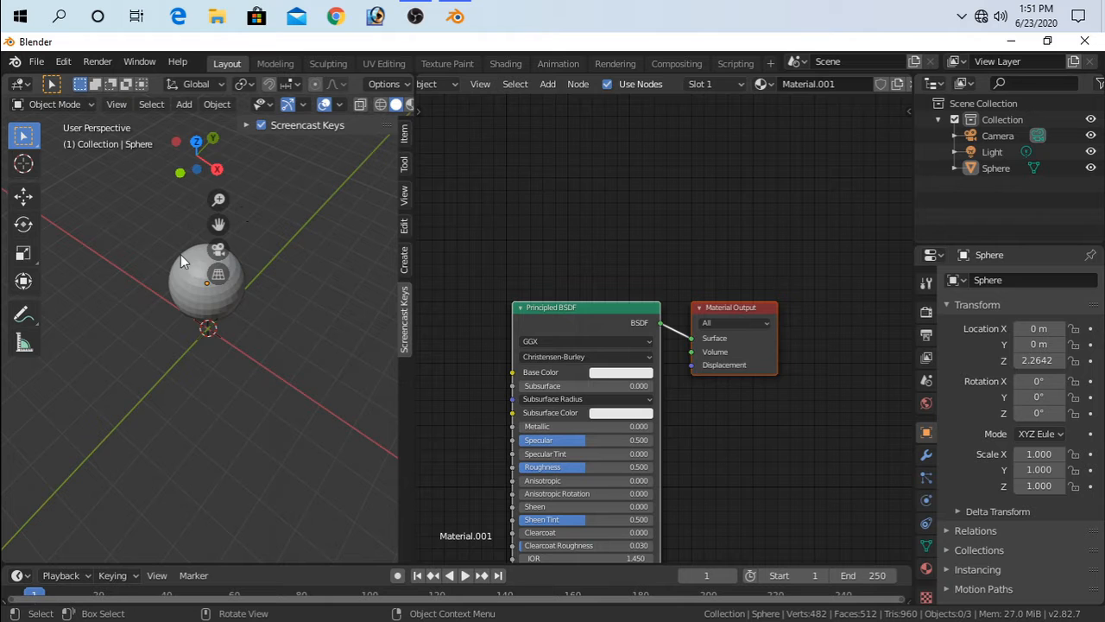
{"action": "key", "text": "n"}
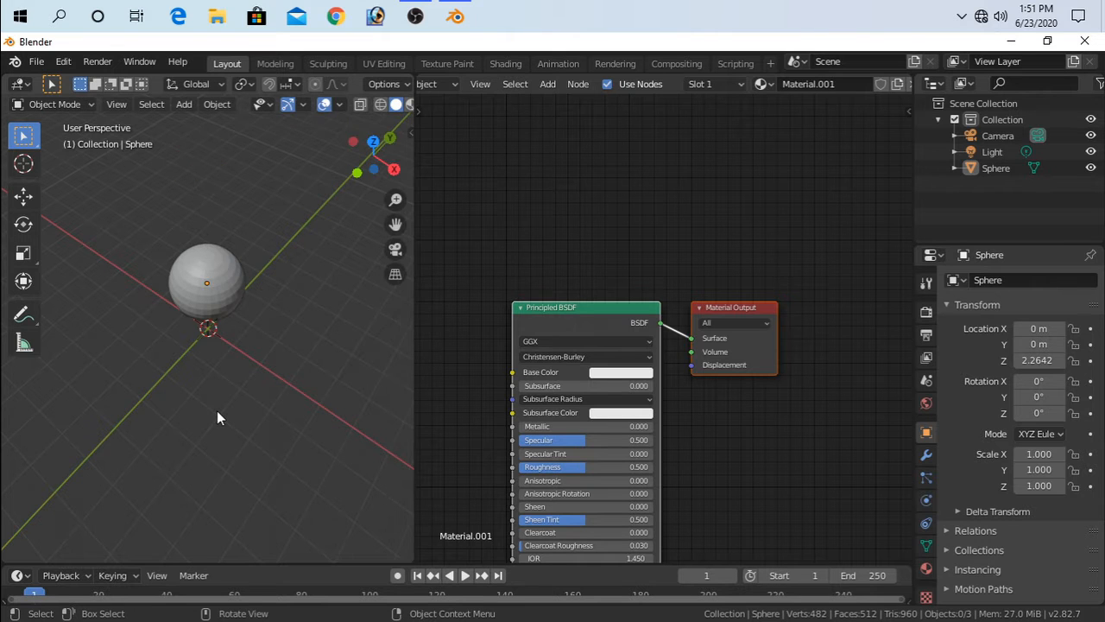
Step: Set the Principled BSDF's Metallic to about 0.623 and switch the 3D viewport to rendered shading
{"action": "middle_click_drag", "start_coordinate": [234, 377], "coordinate": [176, 320]}
{"action": "scroll", "coordinate": [267, 288], "scroll_direction": "up", "scroll_amount": 3}
{"action": "scroll", "coordinate": [267, 287], "scroll_direction": "down", "scroll_amount": 2}
{"action": "scroll", "coordinate": [266, 284], "scroll_direction": "down", "scroll_amount": 1}
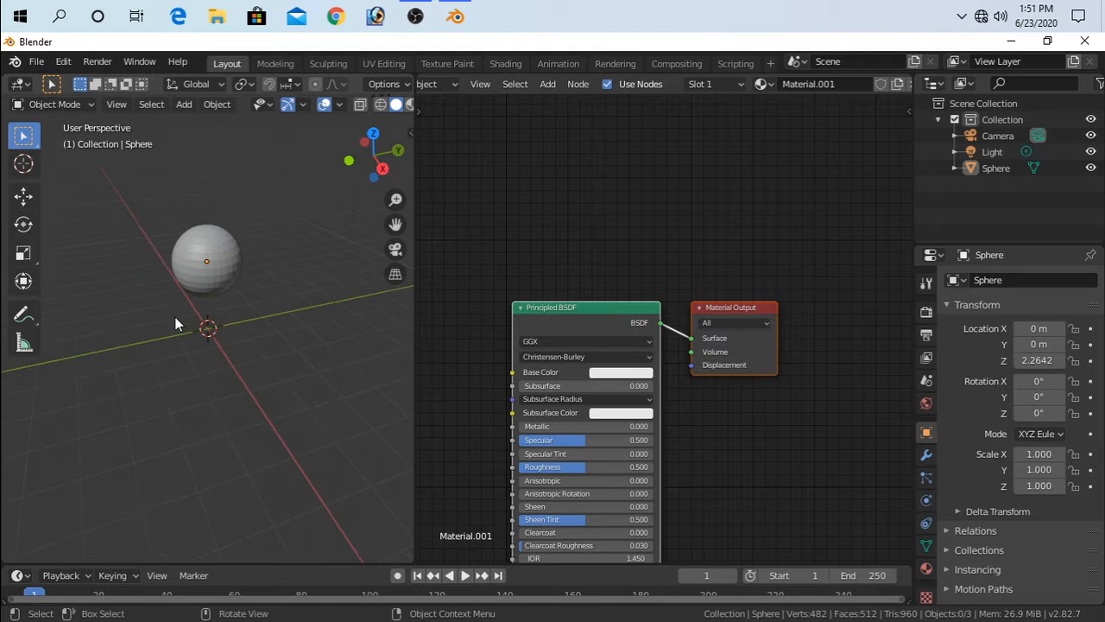
{"action": "left_click_drag", "start_coordinate": [553, 426], "coordinate": [602, 426]}
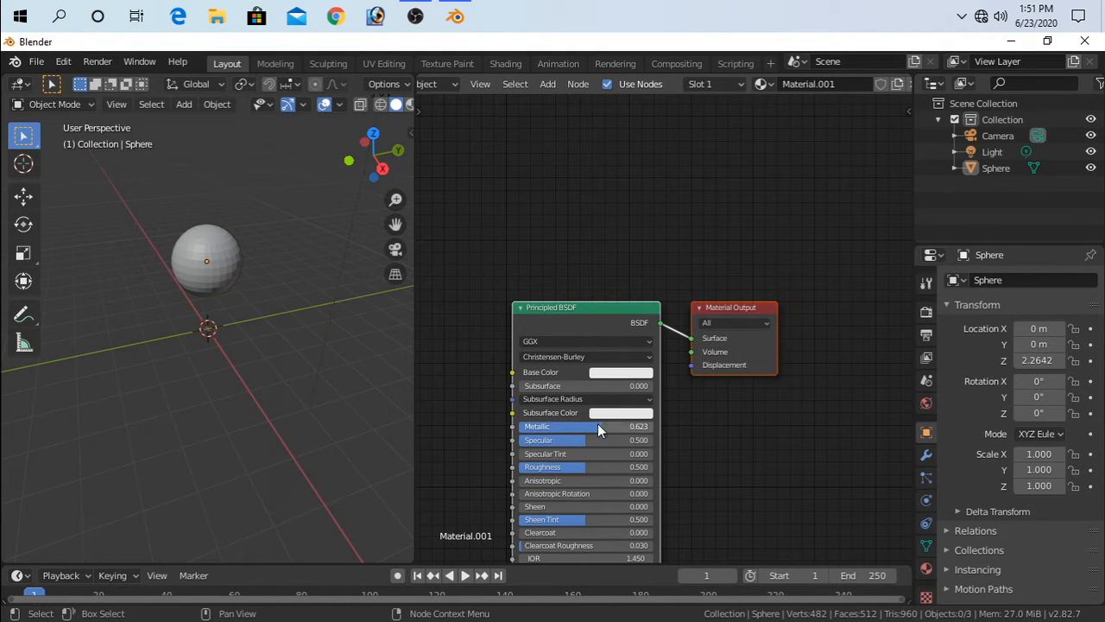
{"action": "scroll", "coordinate": [390, 108], "scroll_direction": "down", "scroll_amount": 3}
{"action": "left_click", "coordinate": [385, 105]}
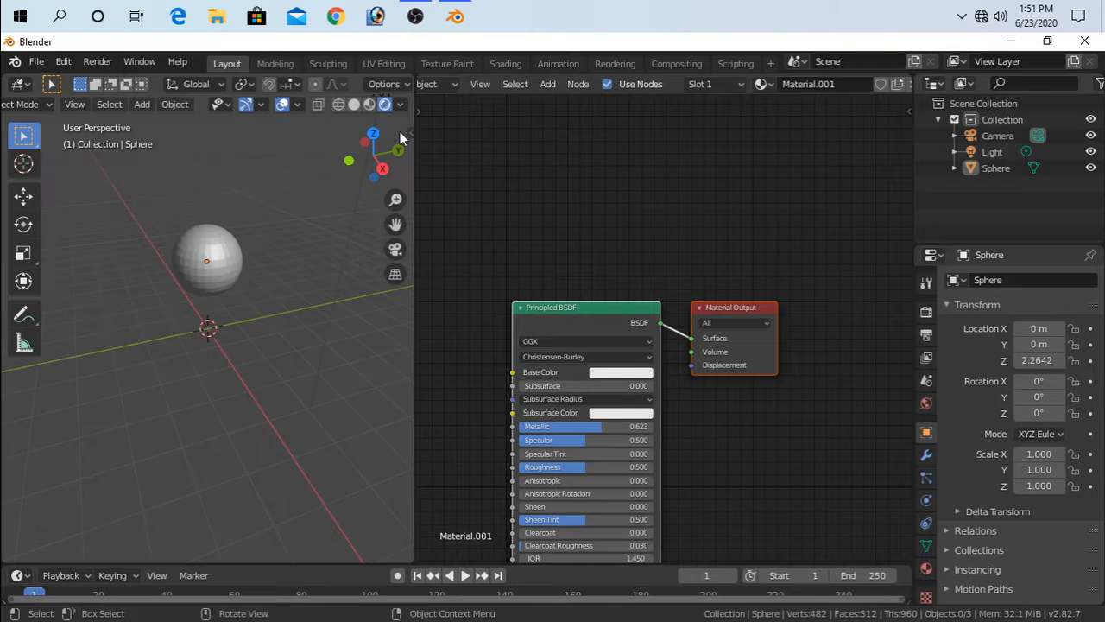
Step: Set the Principled BSDF's Metallic to 0.950 and its Roughness to 0.145
{"action": "left_click_drag", "start_coordinate": [602, 426], "coordinate": [642, 426]}
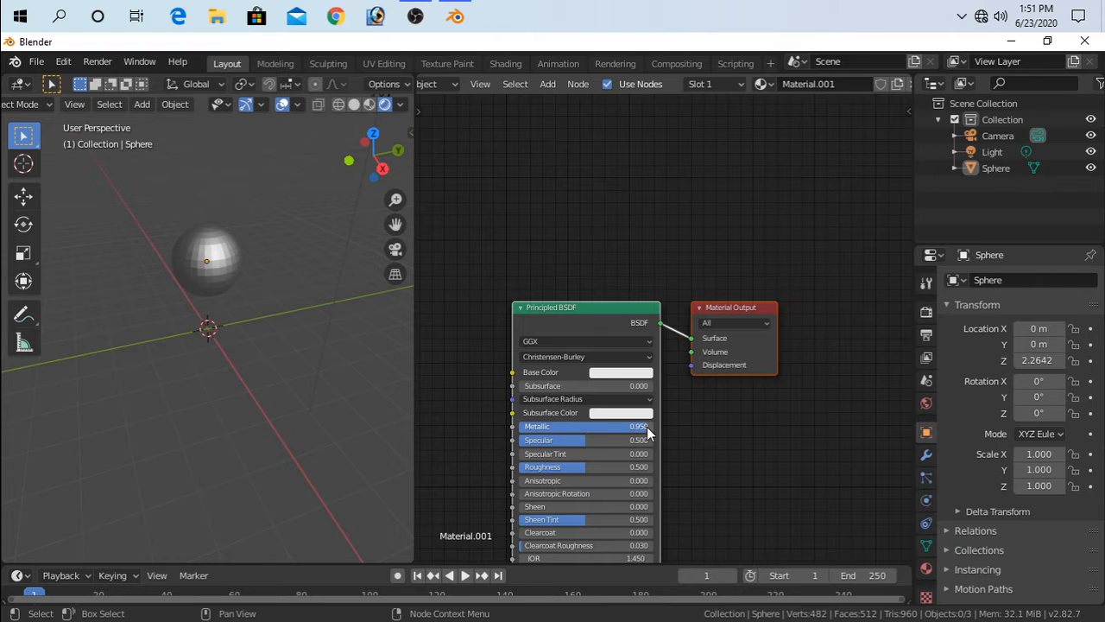
{"action": "left_click_drag", "start_coordinate": [574, 467], "coordinate": [525, 467]}
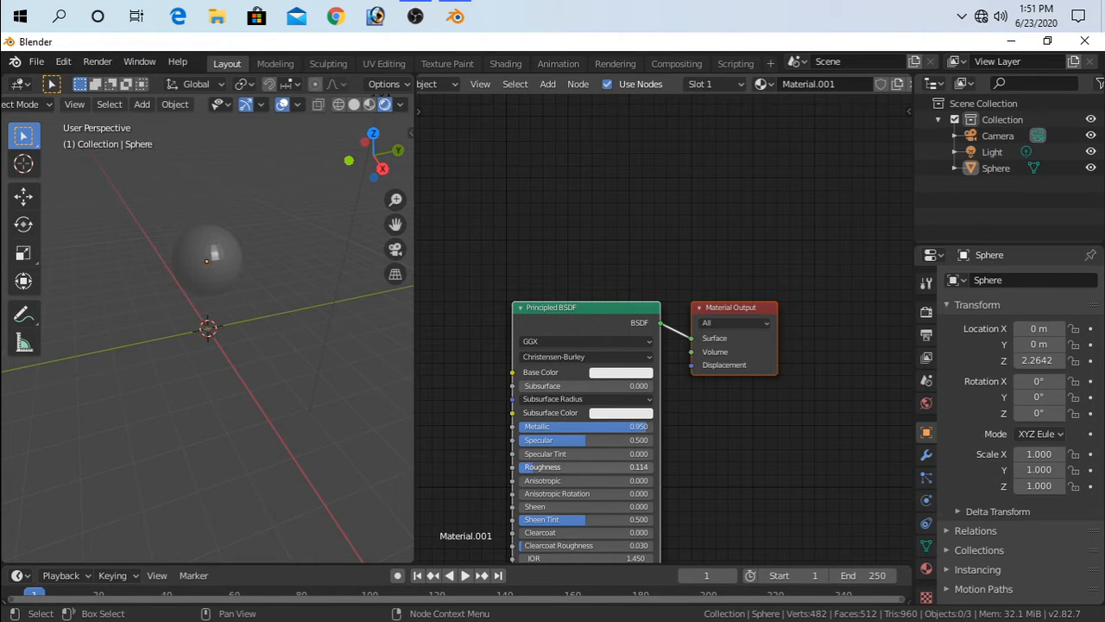
{"action": "middle_click_drag", "start_coordinate": [328, 441], "coordinate": [316, 393]}
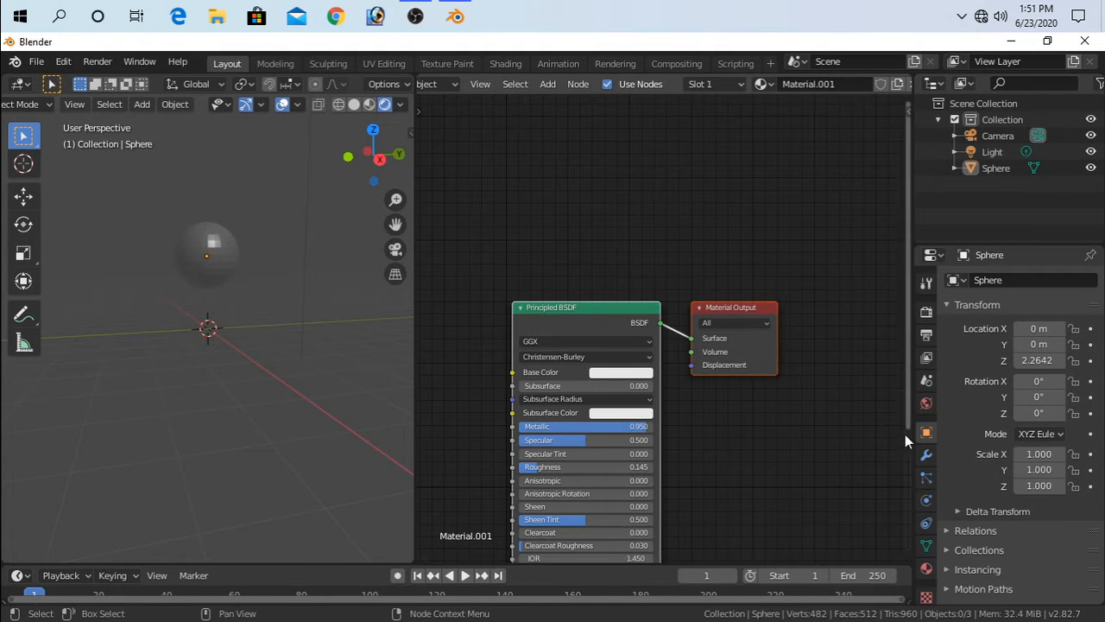
Step: Set the IOR of the sphere's Principled BSDF to 1.330
{"action": "left_click_drag", "start_coordinate": [910, 422], "coordinate": [892, 515]}
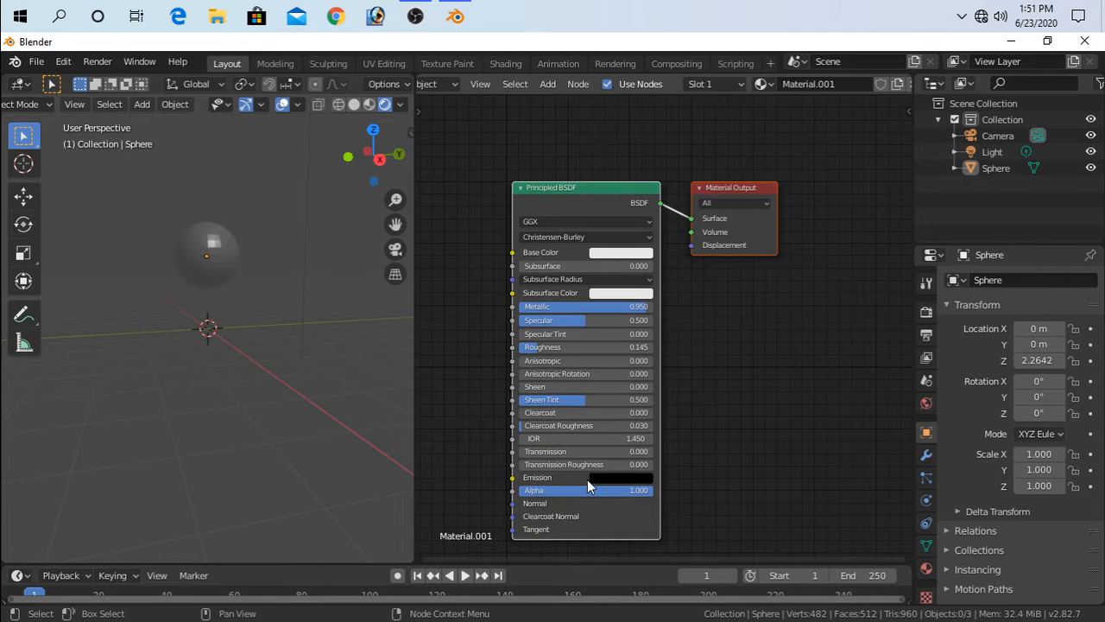
{"action": "left_click_drag", "start_coordinate": [546, 443], "coordinate": [567, 443]}
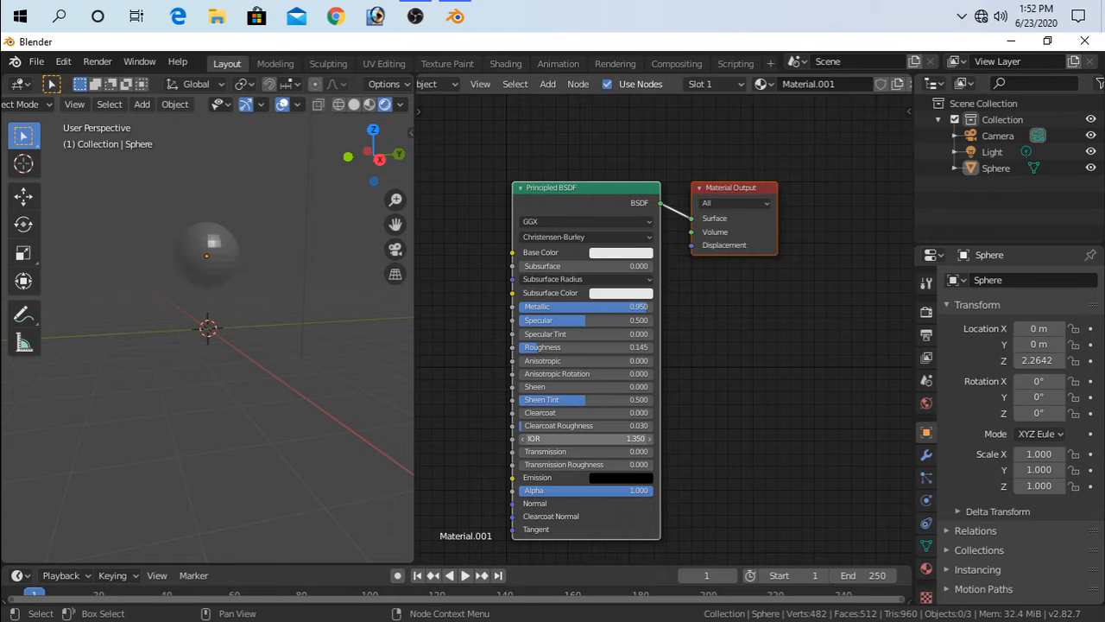
{"action": "left_click", "coordinate": [546, 443]}
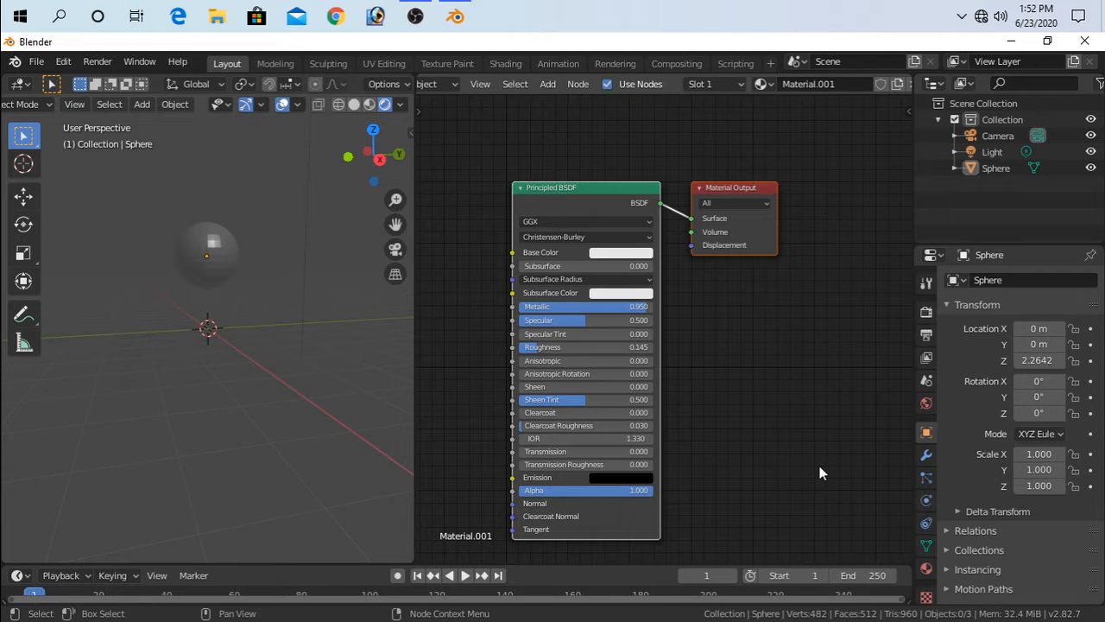
Step: Set the Transmission and Transmission Roughness of the sphere's Principled BSDF to 1.000
{"action": "left_click", "coordinate": [574, 452]}
{"action": "left_click_drag", "start_coordinate": [574, 452], "coordinate": [751, 464]}
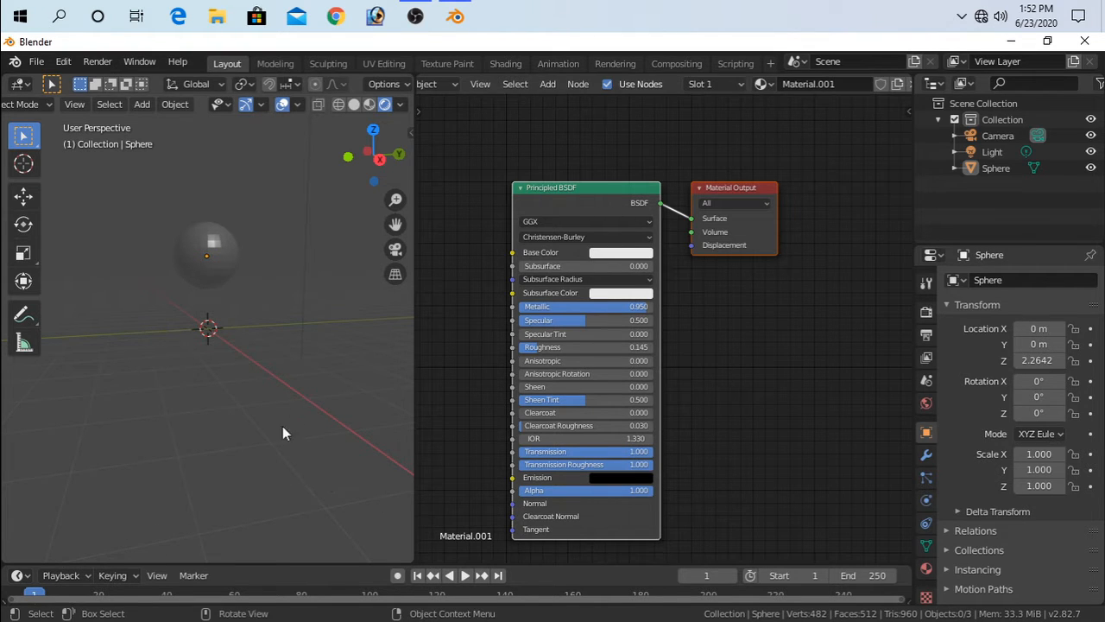
Step: Set the color of the scene's existing point light to blue with H 0.651, S 0.870 and V 1.000
{"action": "middle_click_drag", "start_coordinate": [282, 426], "coordinate": [247, 504]}
{"action": "scroll", "coordinate": [256, 477], "scroll_direction": "down", "scroll_amount": 3}
{"action": "scroll", "coordinate": [256, 476], "scroll_direction": "up", "scroll_amount": 2}
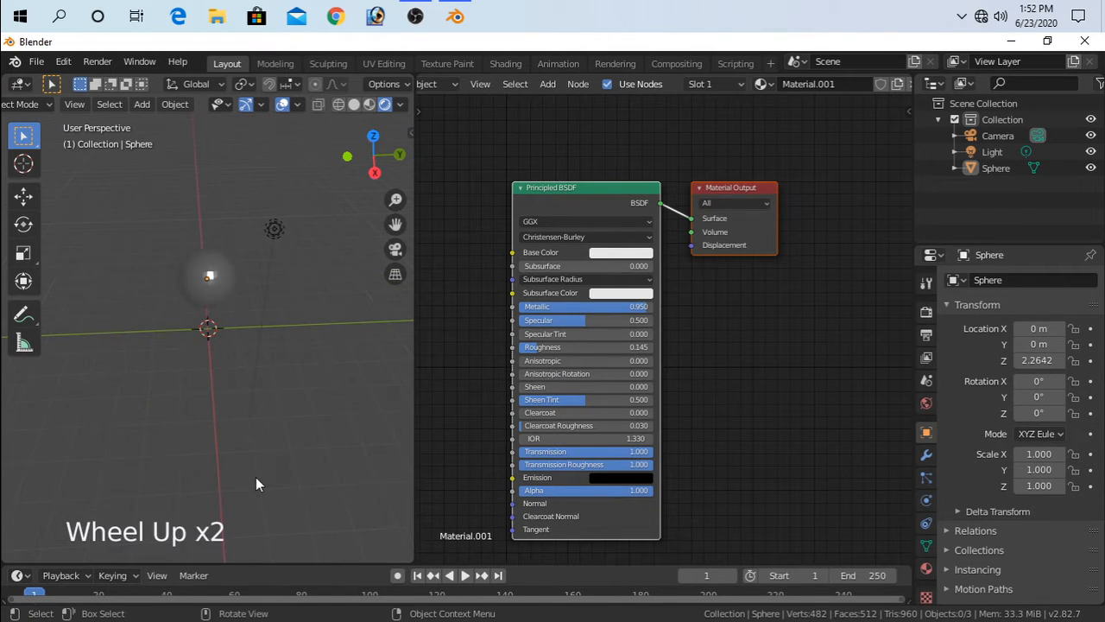
{"action": "left_click", "coordinate": [277, 230]}
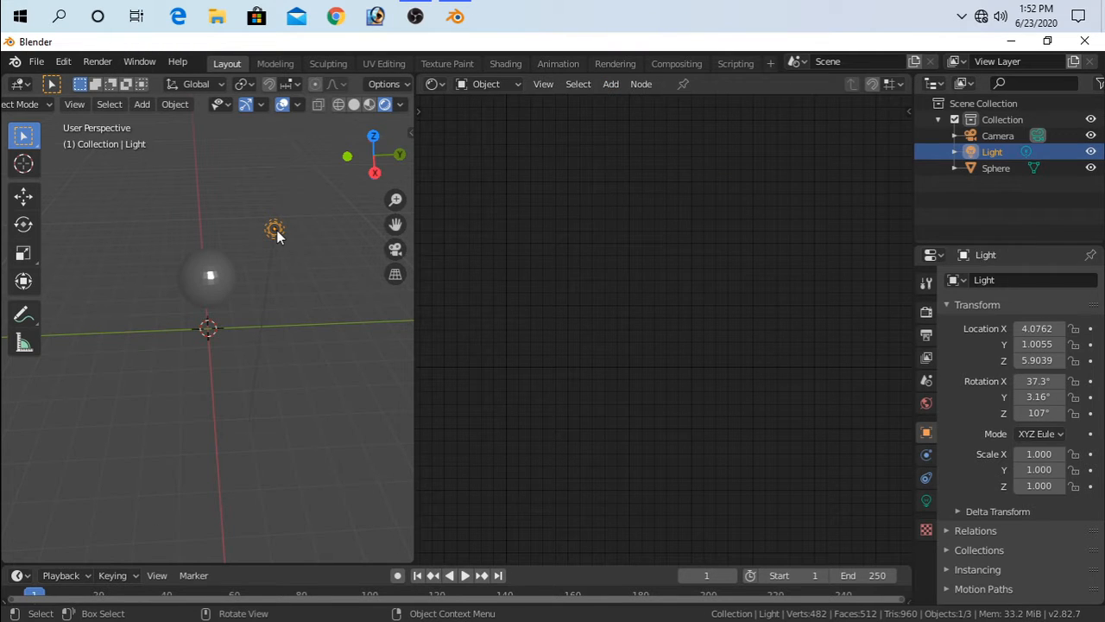
{"action": "left_click", "coordinate": [927, 501]}
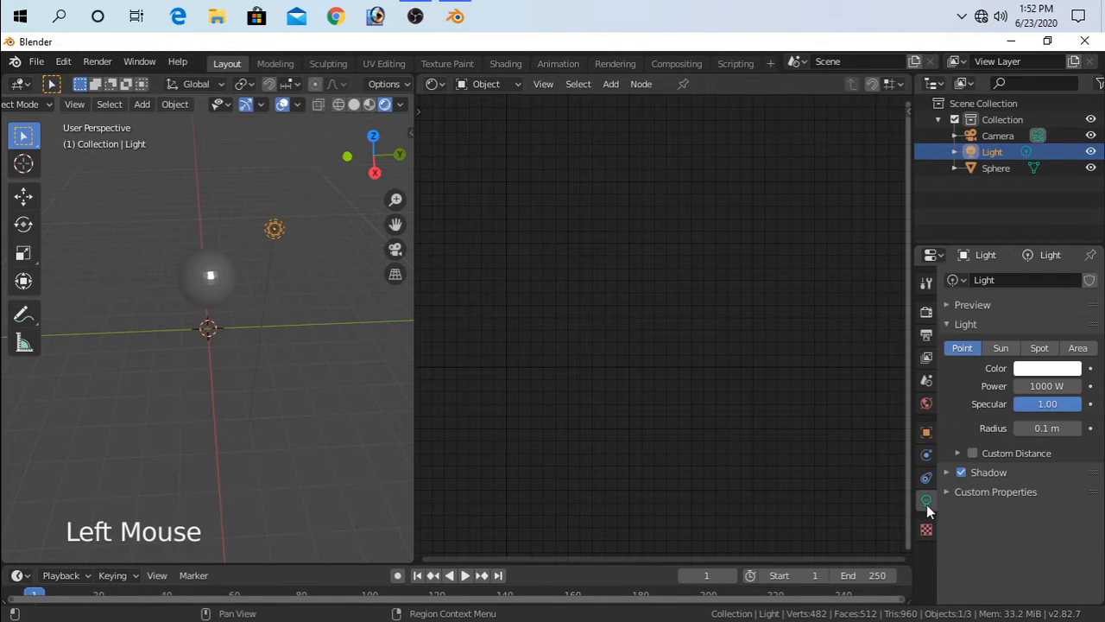
{"action": "left_click", "coordinate": [1055, 370]}
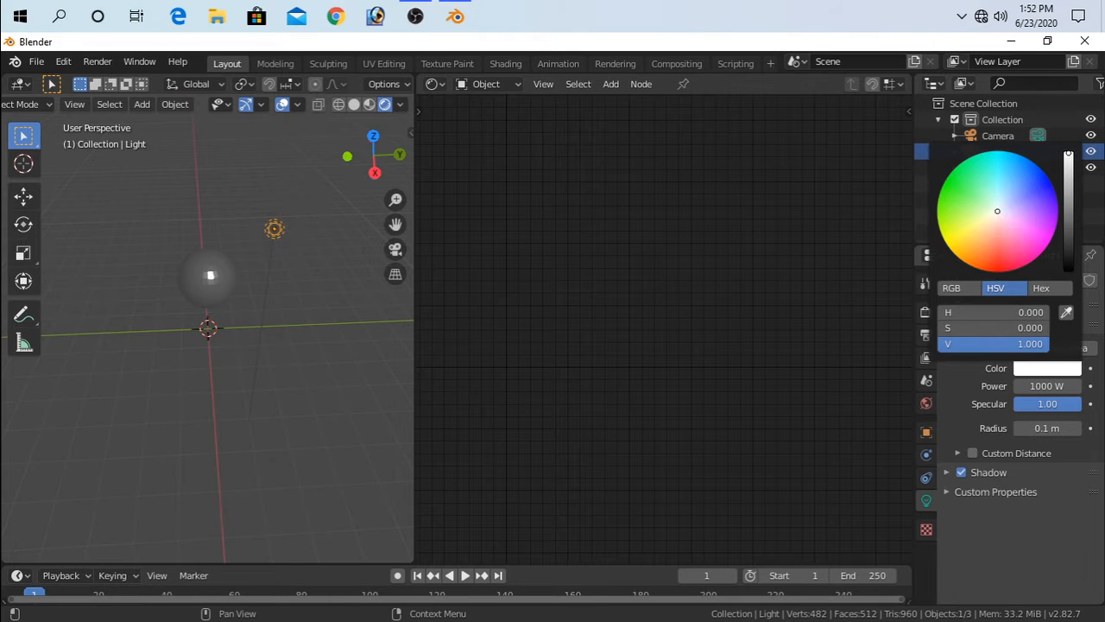
{"action": "left_click_drag", "start_coordinate": [1019, 194], "coordinate": [1041, 180]}
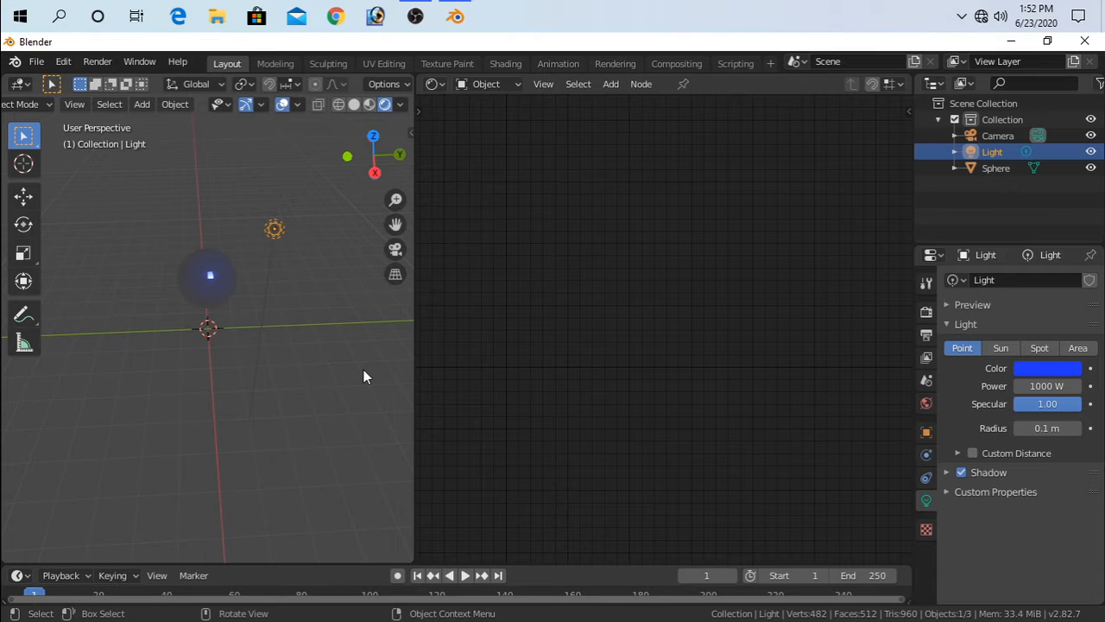
Step: Duplicate the blue light and move the copy along the negative X axis until it is close to the sphere
{"action": "key", "text": "shift+d"}
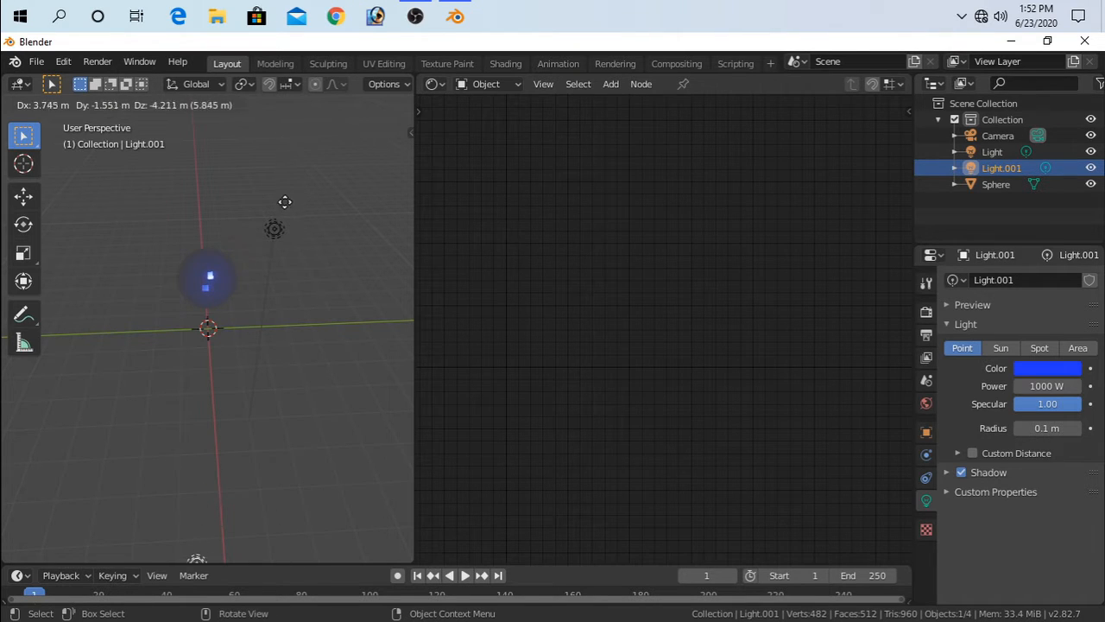
{"action": "left_click", "coordinate": [273, 154]}
{"action": "middle_click_drag", "start_coordinate": [329, 316], "coordinate": [343, 292]}
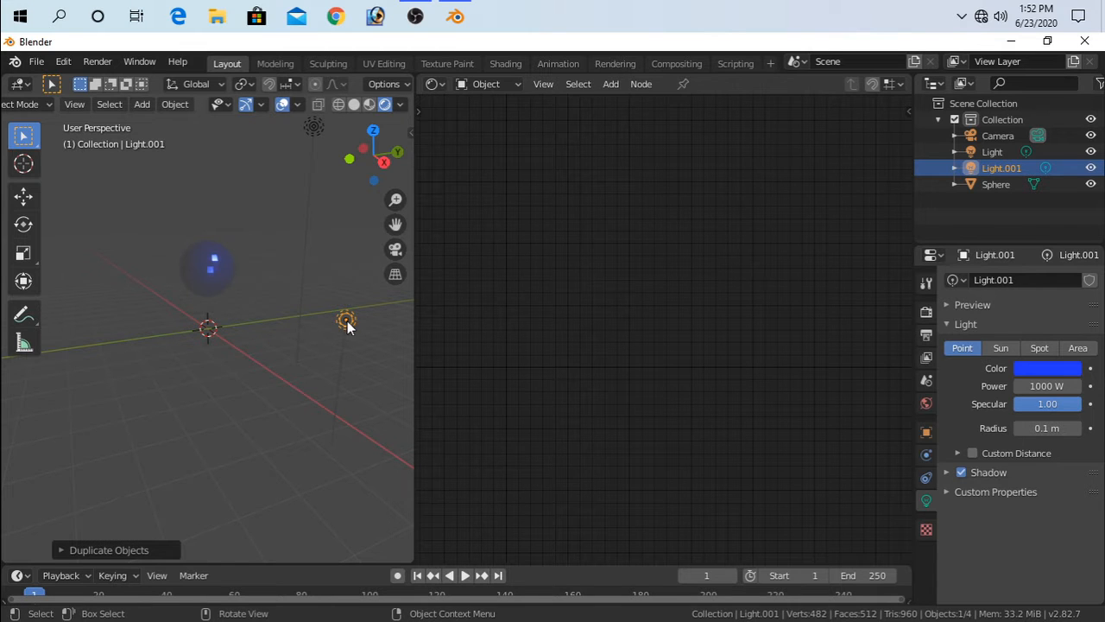
{"action": "left_click", "coordinate": [346, 323]}
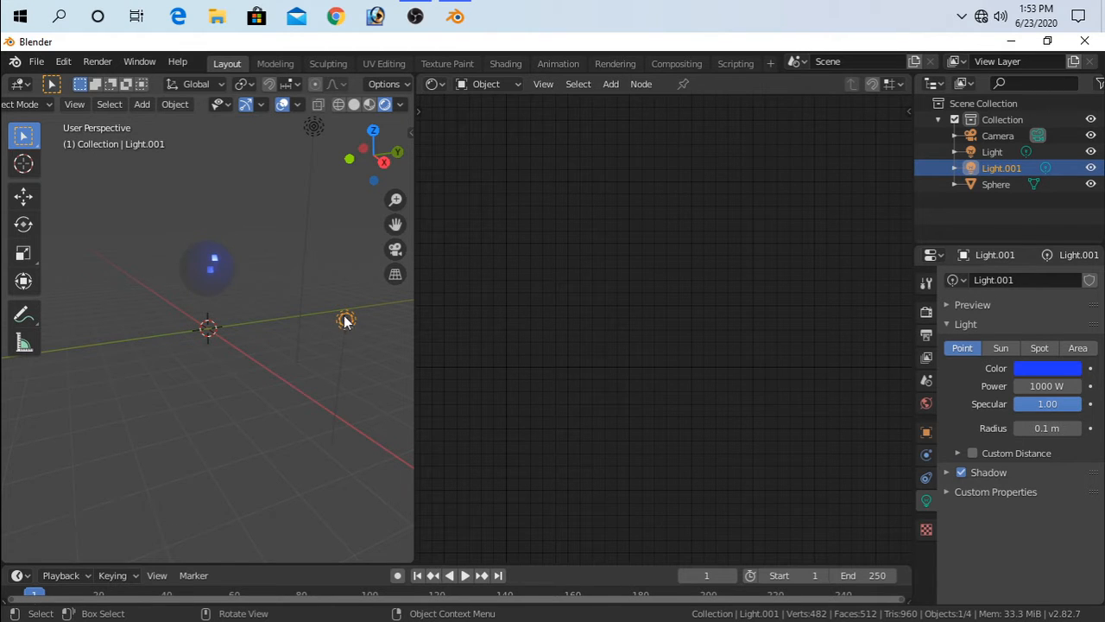
{"action": "key", "text": "g"}
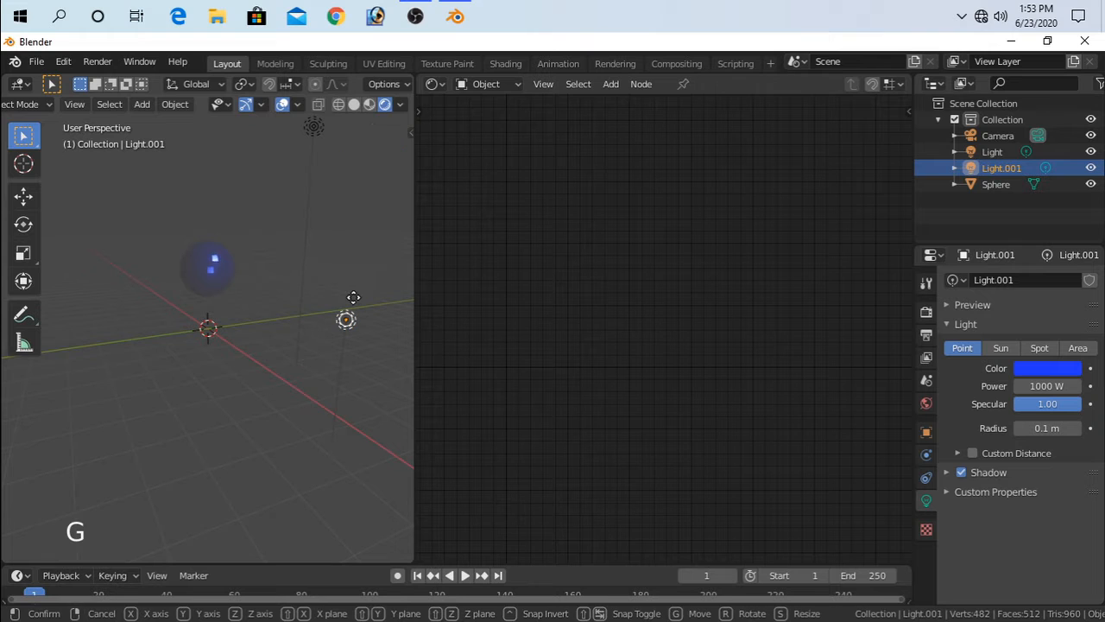
{"action": "key", "text": "x"}
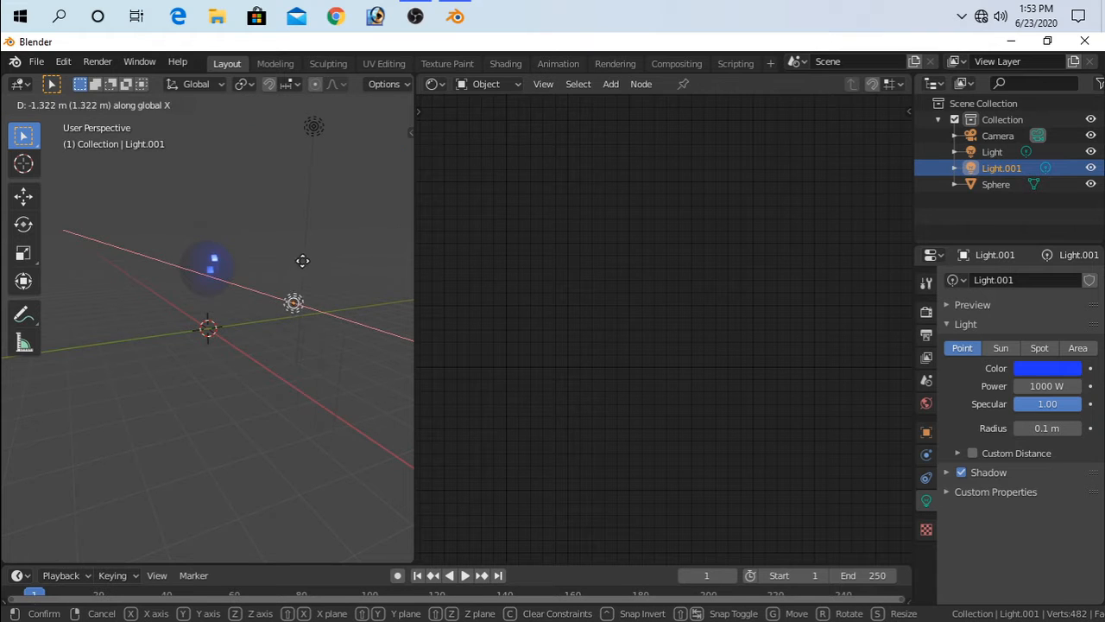
{"action": "left_click", "coordinate": [250, 224]}
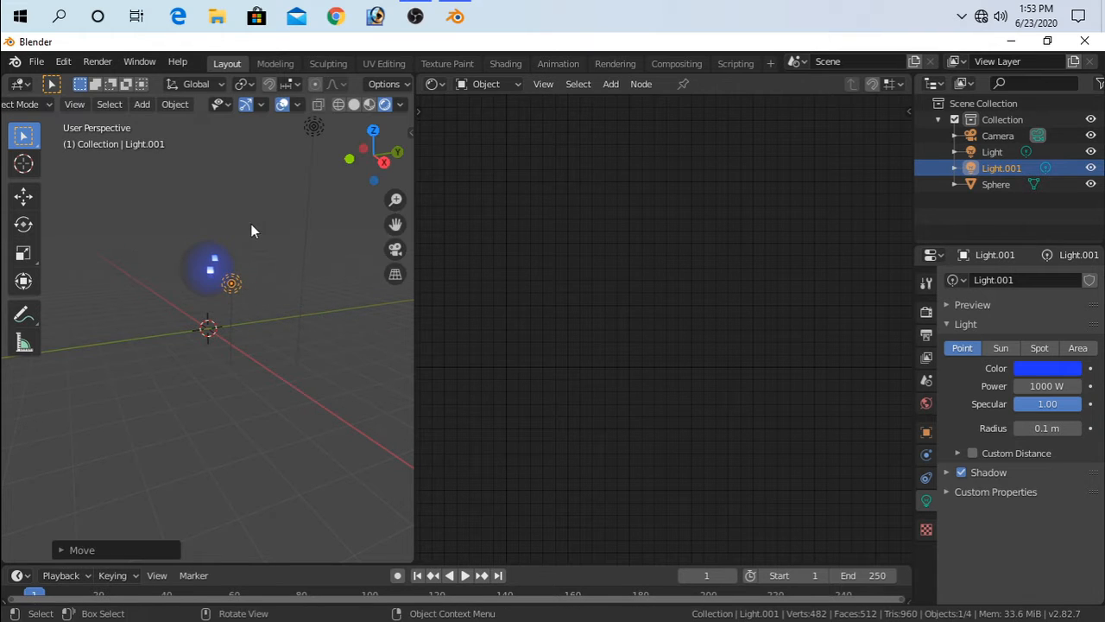
Step: Set the color of the duplicated light beside the sphere to light green
{"action": "left_click", "coordinate": [1041, 369]}
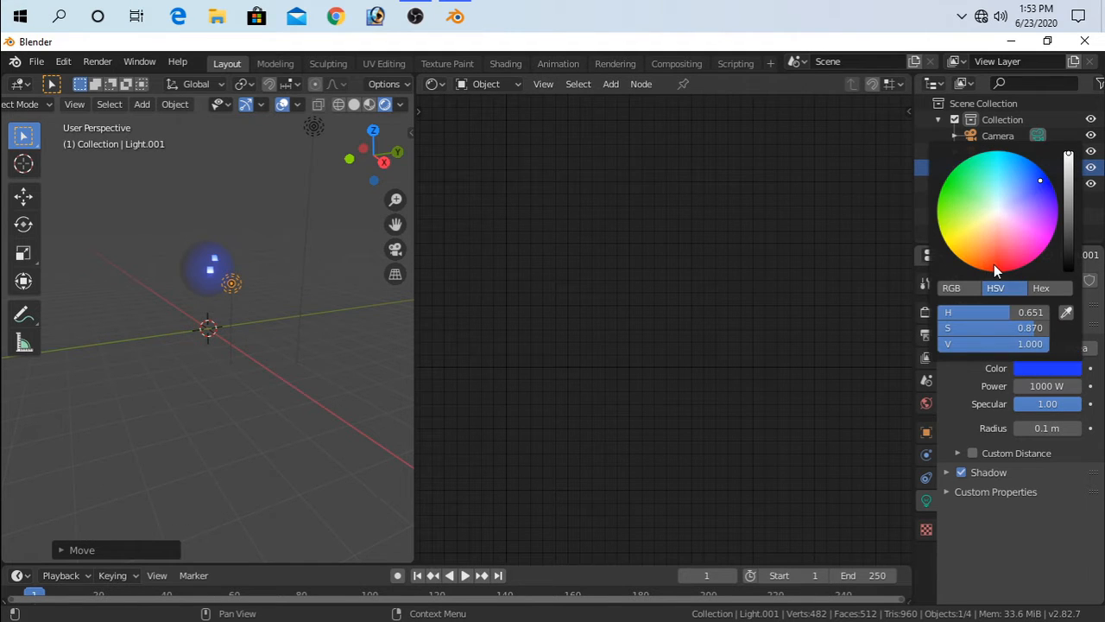
{"action": "mouse_move", "coordinate": [994, 264]}
{"action": "left_mouse_down"}
{"action": "mouse_move", "coordinate": [1004, 271]}
{"action": "mouse_move", "coordinate": [957, 197]}
{"action": "mouse_move", "coordinate": [1008, 160]}
{"action": "mouse_move", "coordinate": [982, 169]}
{"action": "mouse_move", "coordinate": [971, 192]}
{"action": "left_mouse_up"}
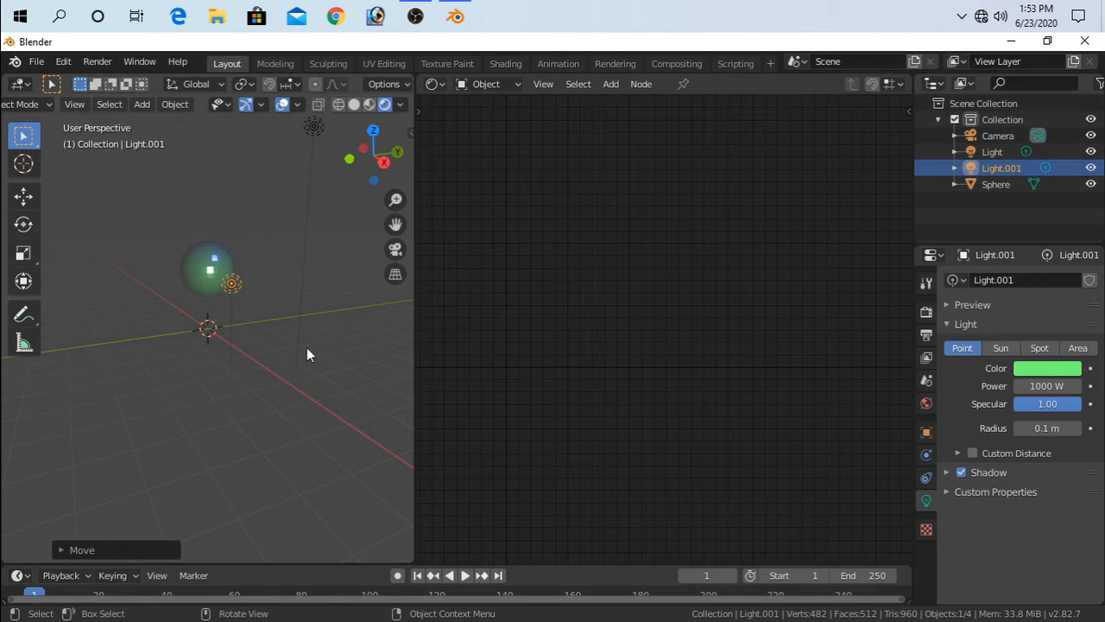
Step: Reposition the green light by lowering it along Z to near ground level, shifting it slightly toward negative Y and outward along positive X
{"action": "key", "text": "g"}
{"action": "key", "text": "z"}
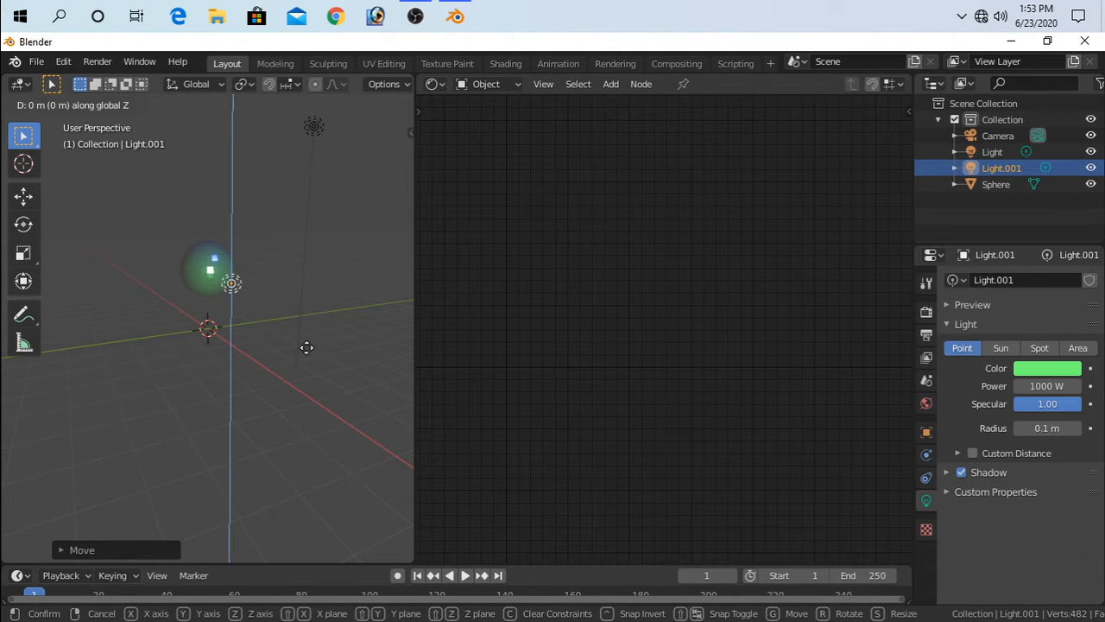
{"action": "left_click", "coordinate": [302, 397]}
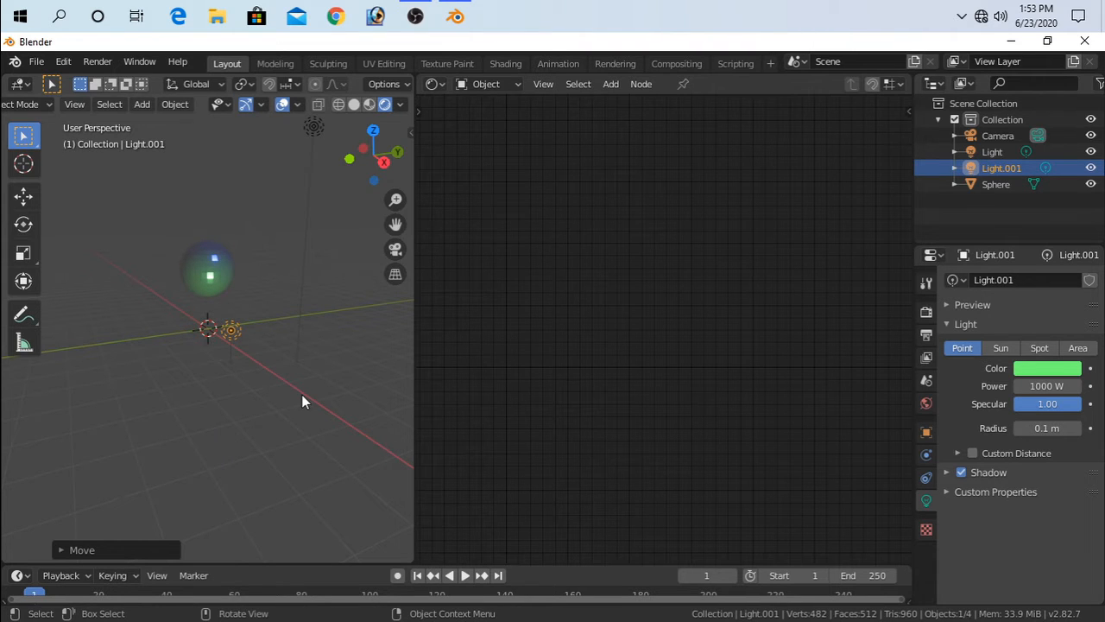
{"action": "key", "text": "g"}
{"action": "key", "text": "y"}
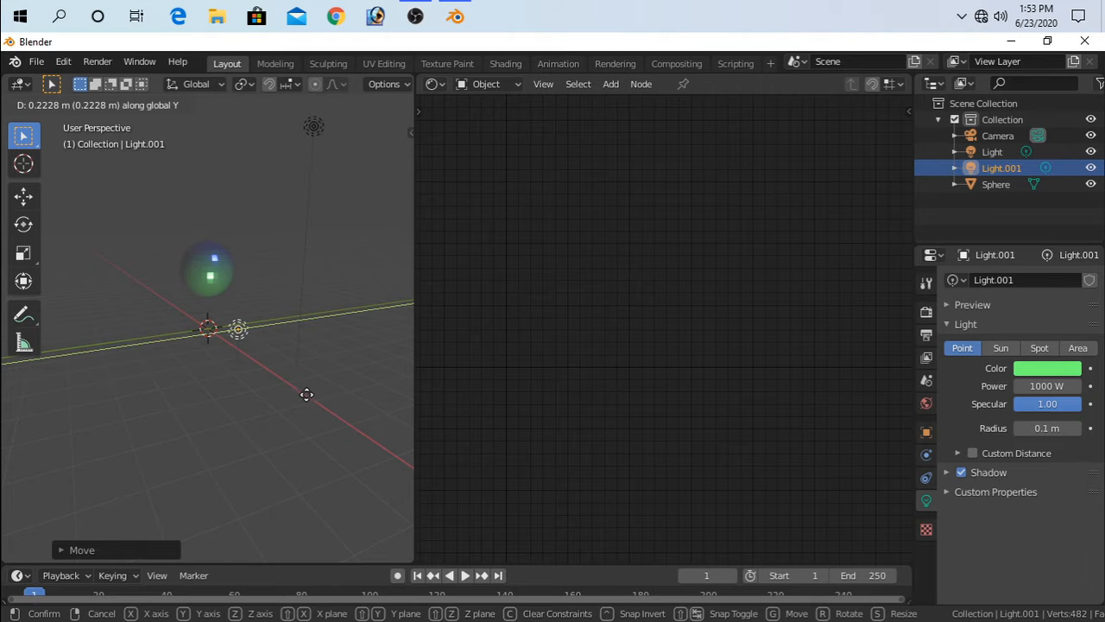
{"action": "left_click", "coordinate": [290, 402]}
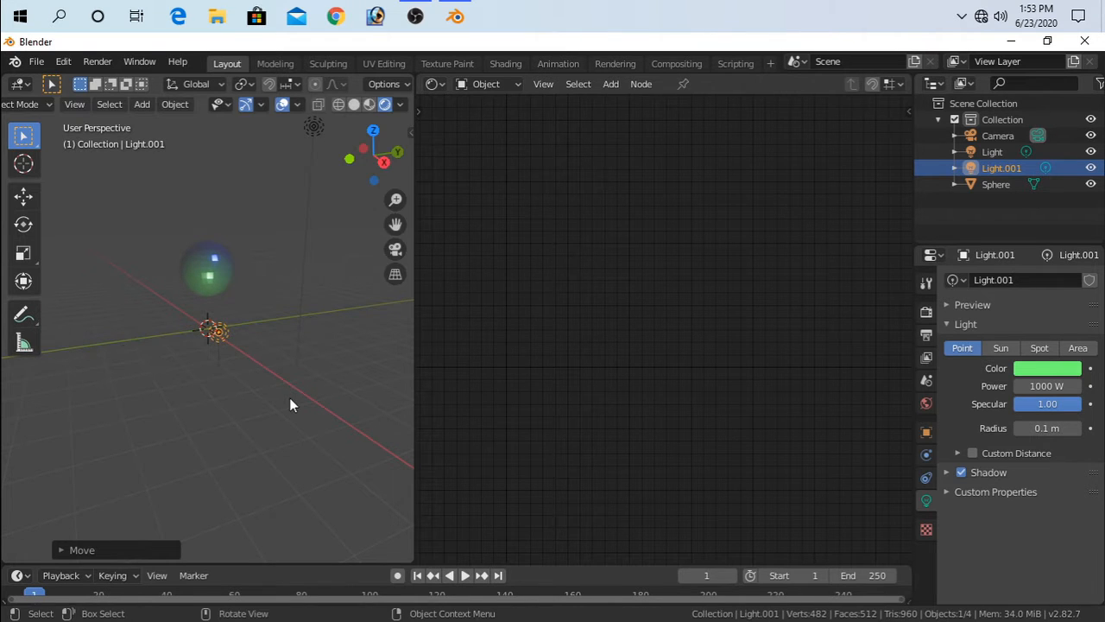
{"action": "key", "text": "g"}
{"action": "key", "text": "x"}
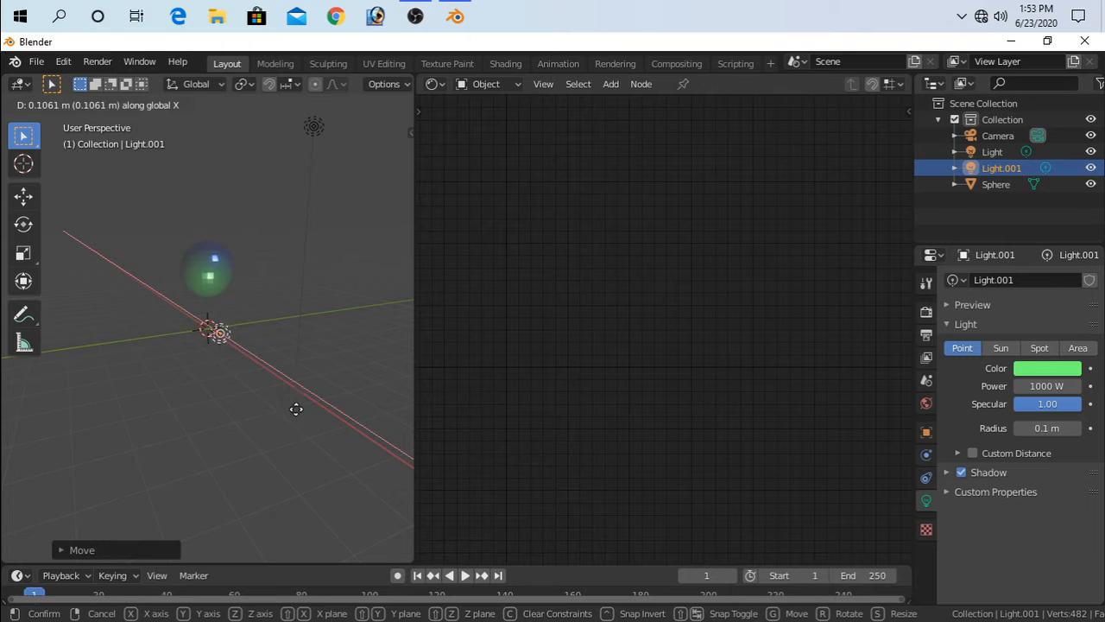
{"action": "left_click", "coordinate": [310, 432]}
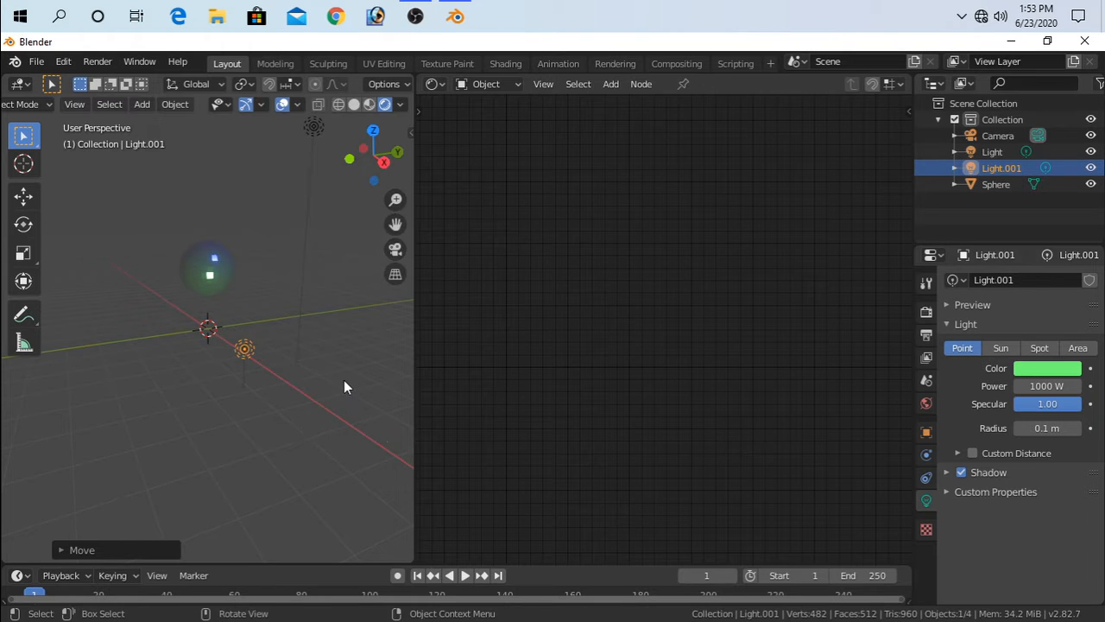
{"action": "middle_click_drag", "start_coordinate": [344, 387], "coordinate": [303, 398]}
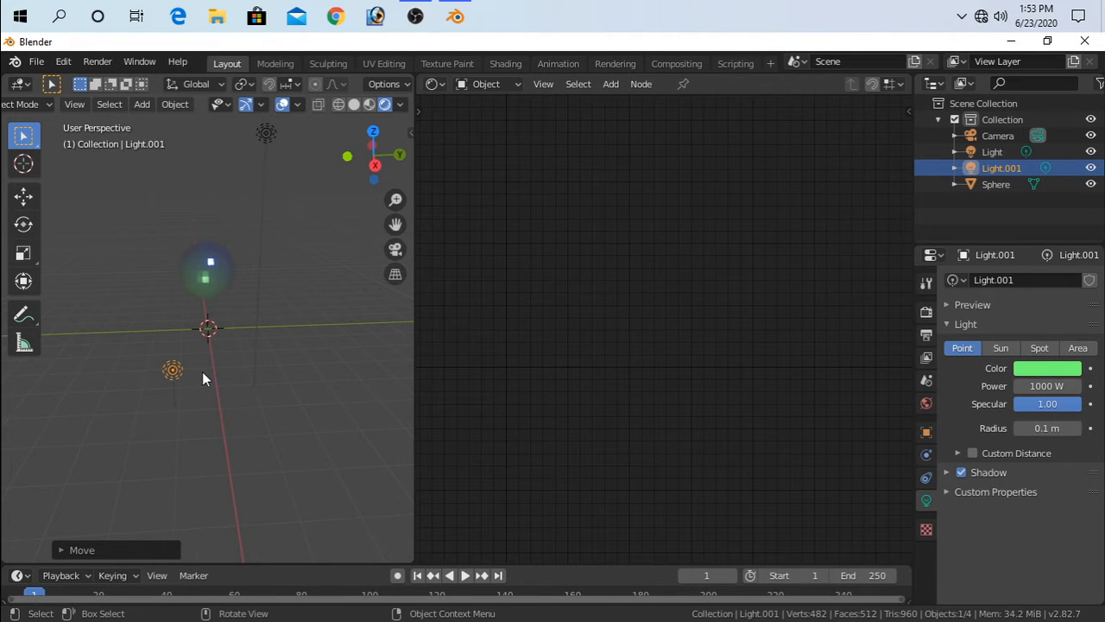
Step: Duplicate the green light about 5.8 m away, mainly along positive Y, and set the copy's color to red
{"action": "key", "text": "shift"}
{"action": "key", "text": "shift+d"}
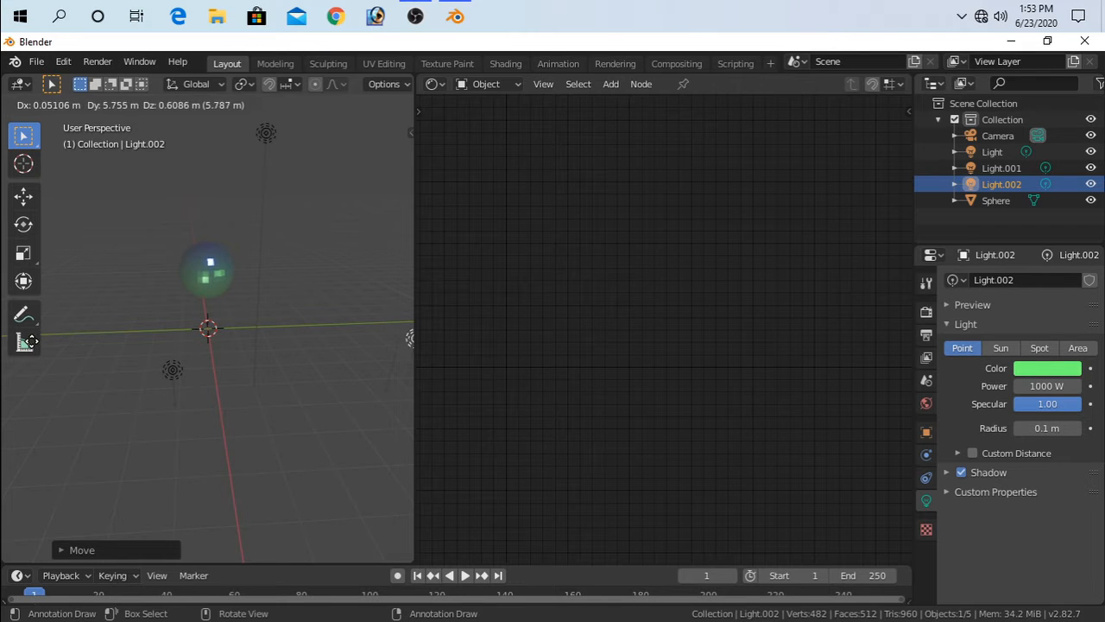
{"action": "left_click", "coordinate": [30, 341]}
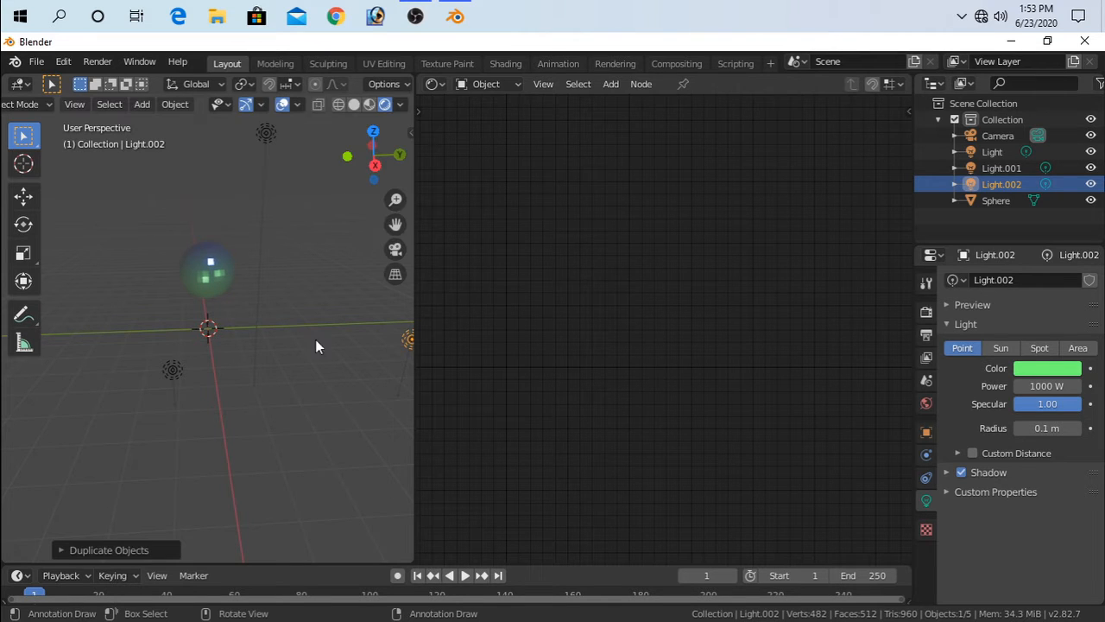
{"action": "left_click", "coordinate": [1061, 368]}
{"action": "left_click", "coordinate": [1000, 266]}
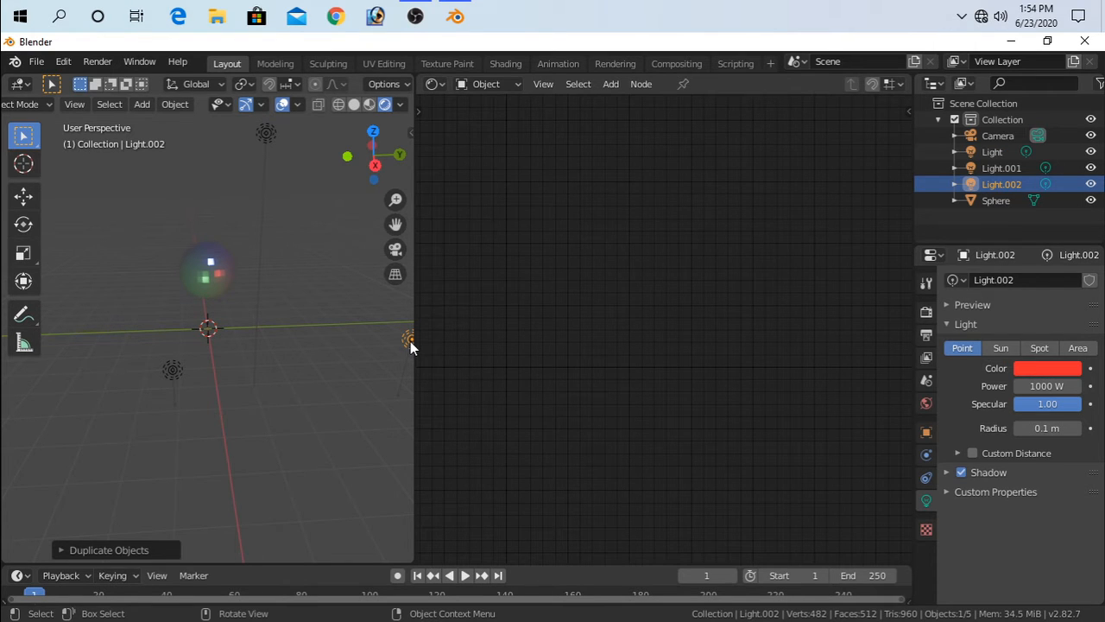
{"action": "left_click", "coordinate": [286, 374]}
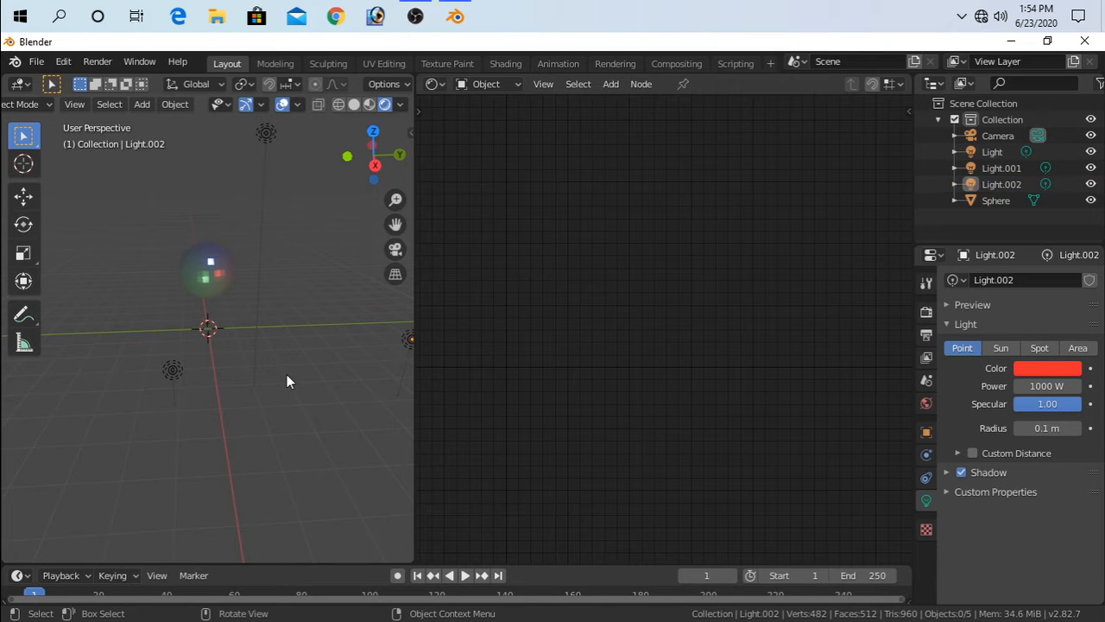
Step: Move the red light about 1.77 m along the negative X axis
{"action": "key", "text": "g"}
{"action": "left_click", "coordinate": [409, 341]}
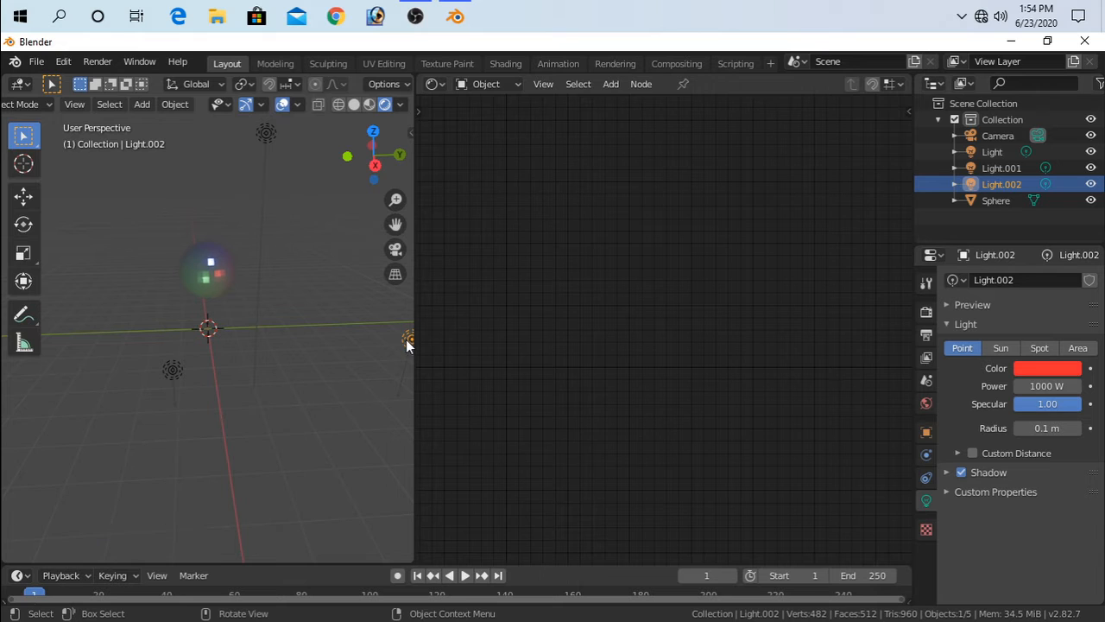
{"action": "key", "text": "g"}
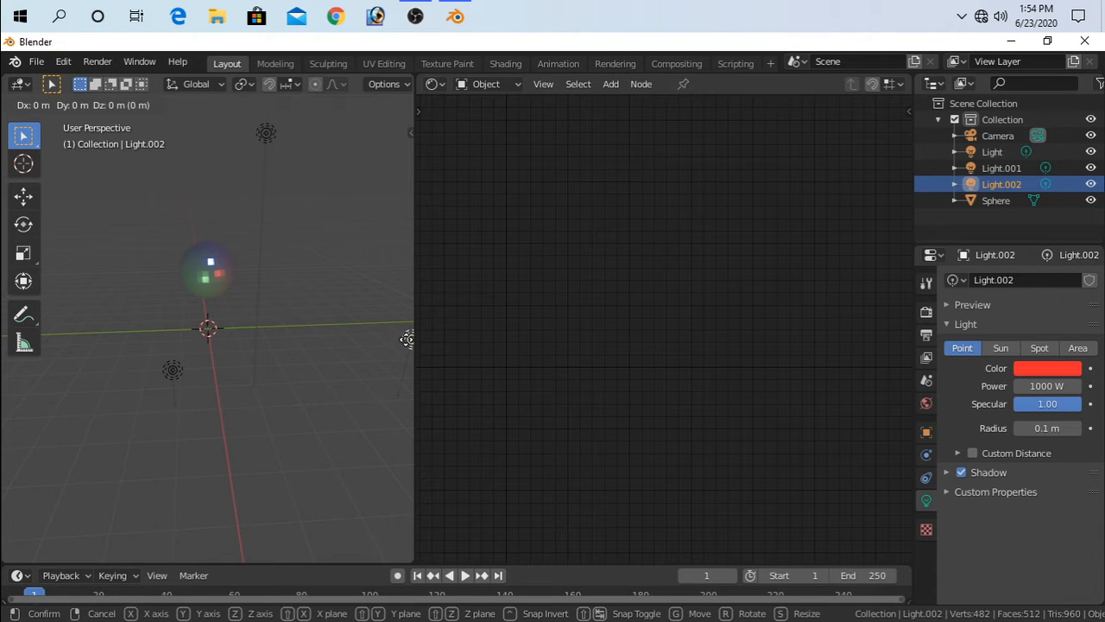
{"action": "key", "text": "x"}
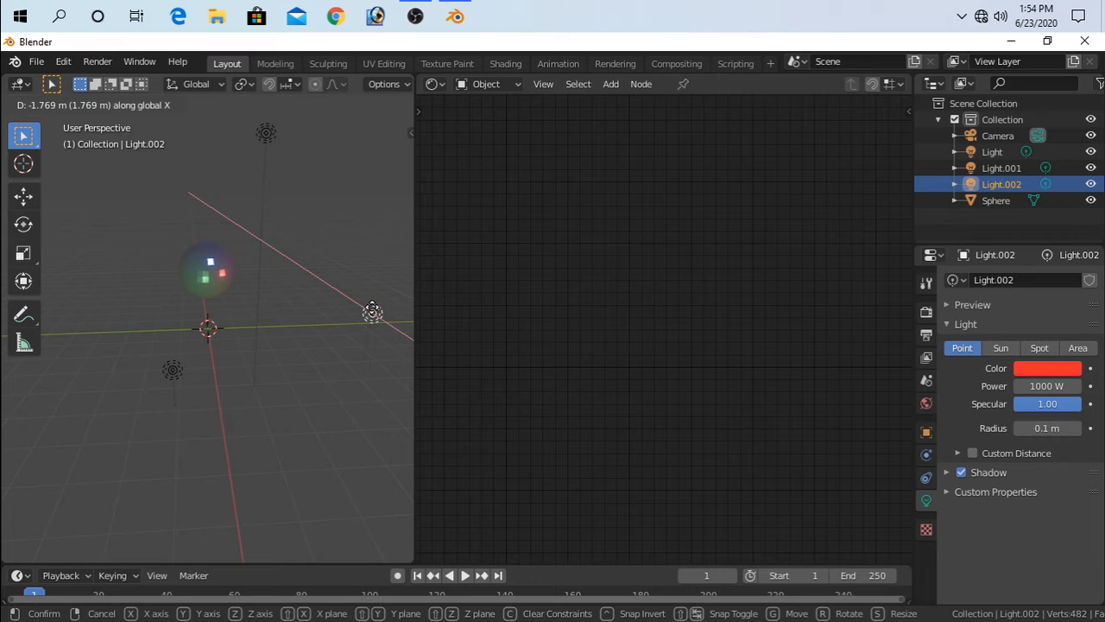
{"action": "left_click", "coordinate": [372, 313]}
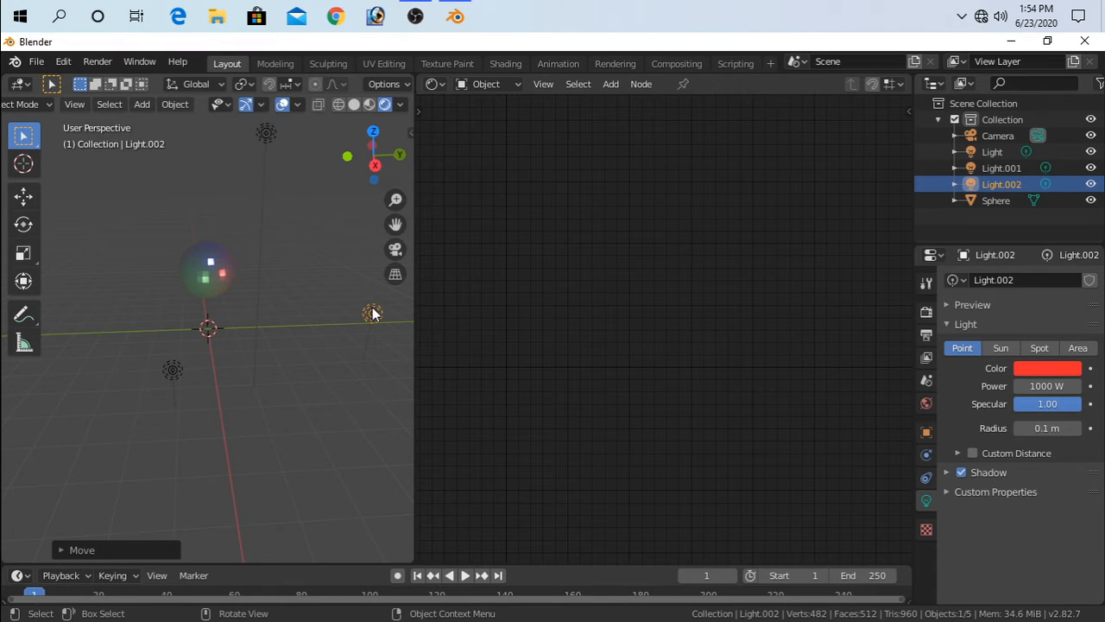
Step: Duplicate the red light about 7.8 m away on the sphere's negative Y side and color it soft yellow with H 0.154, S 0.566, V 1.000
{"action": "key", "text": "shift+d"}
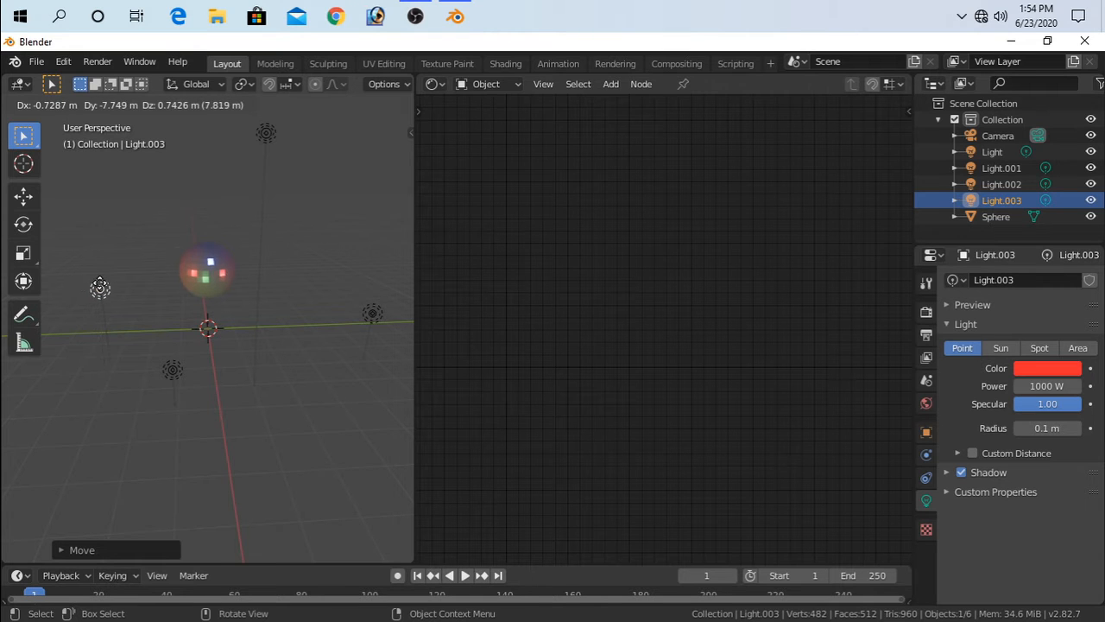
{"action": "left_click", "coordinate": [101, 287]}
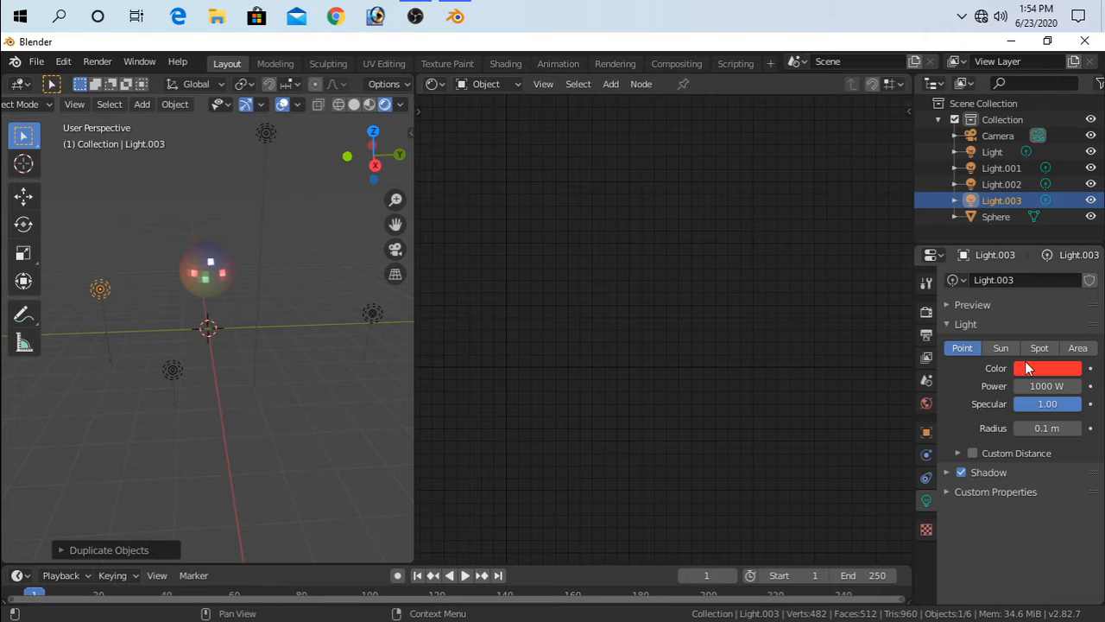
{"action": "left_click", "coordinate": [1048, 368]}
{"action": "left_click", "coordinate": [957, 235]}
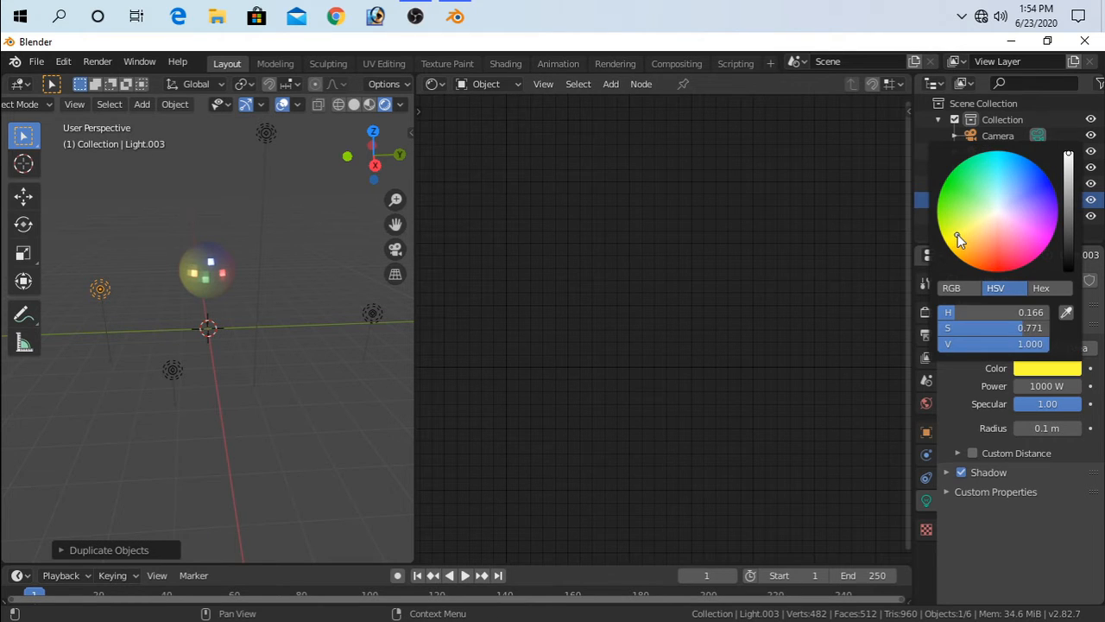
{"action": "left_click_drag", "start_coordinate": [958, 234], "coordinate": [969, 235]}
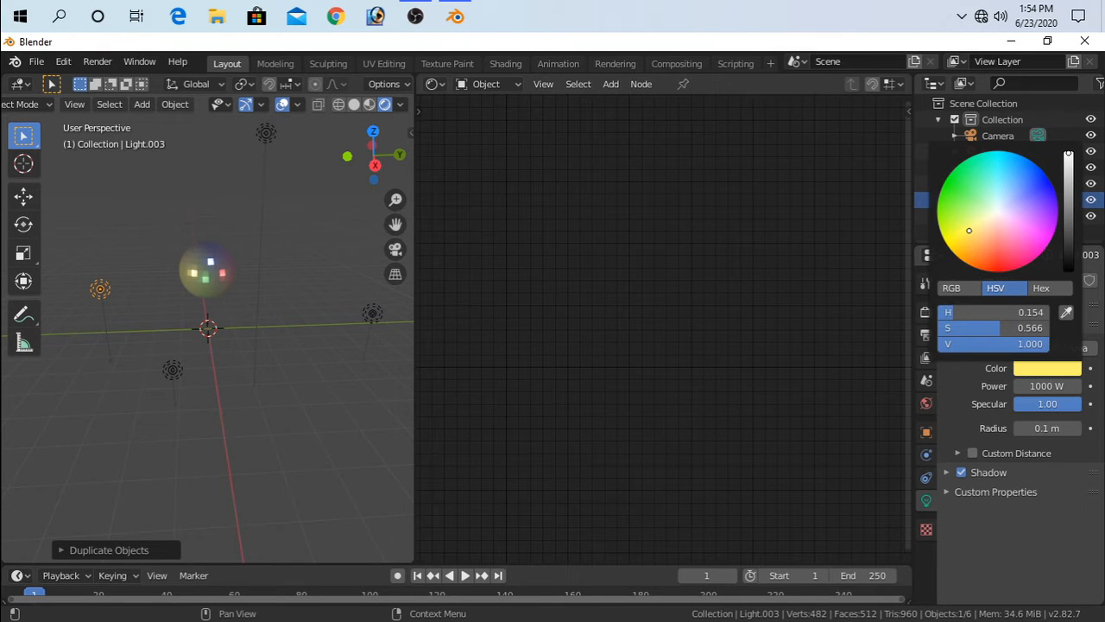
Step: Enable Bloom in the Eevee render settings
{"action": "middle_click_drag", "start_coordinate": [320, 412], "coordinate": [275, 386]}
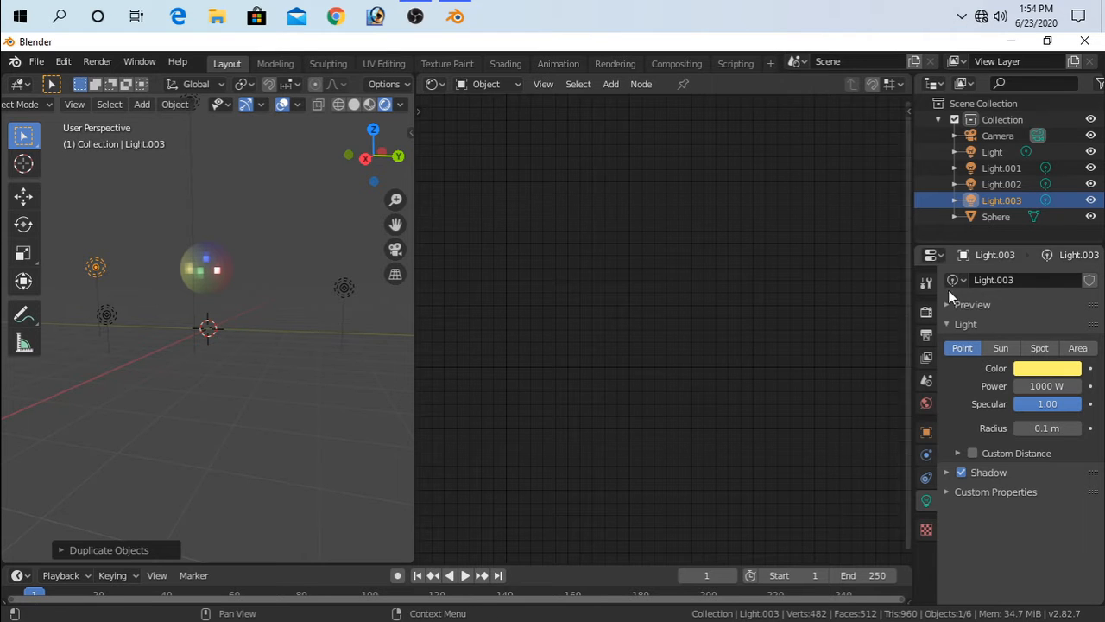
{"action": "left_click", "coordinate": [927, 313]}
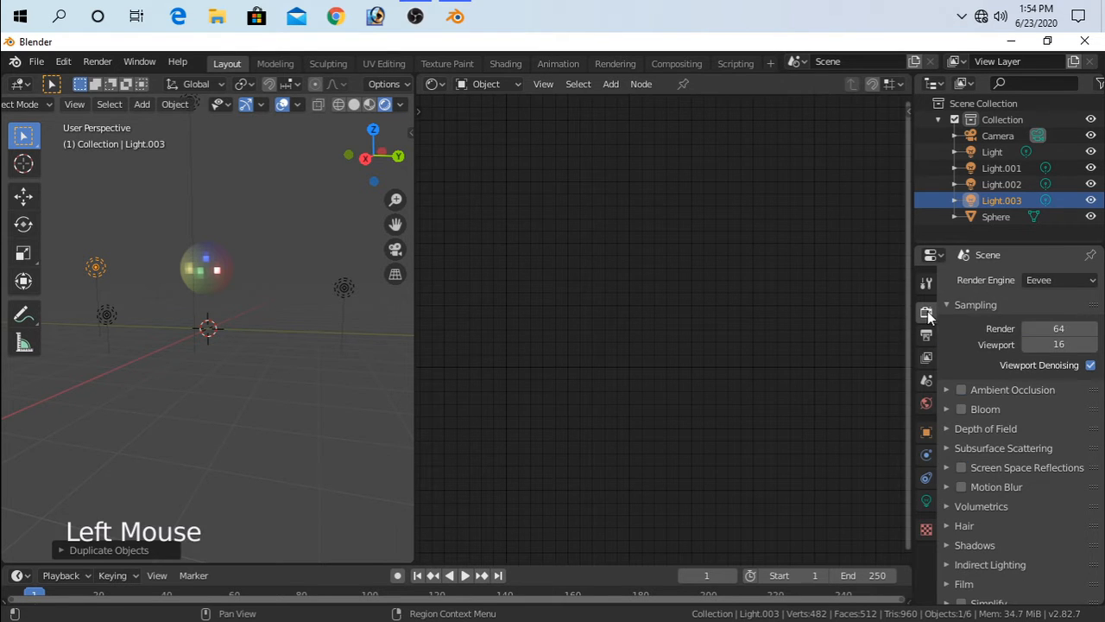
{"action": "left_click", "coordinate": [963, 410]}
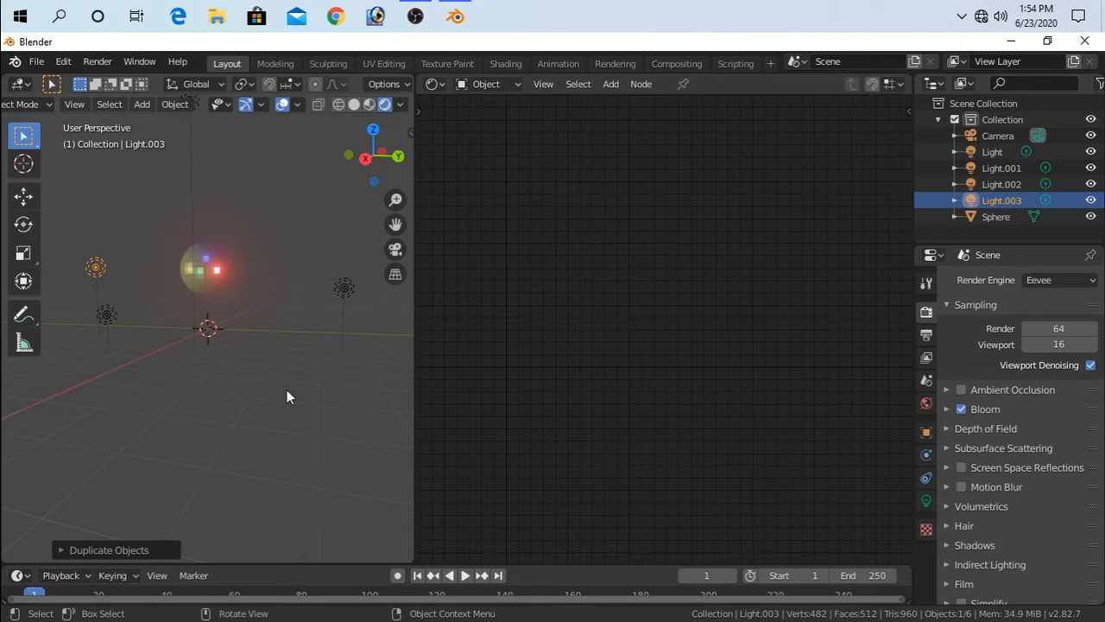
{"action": "middle_click_drag", "start_coordinate": [289, 393], "coordinate": [305, 414]}
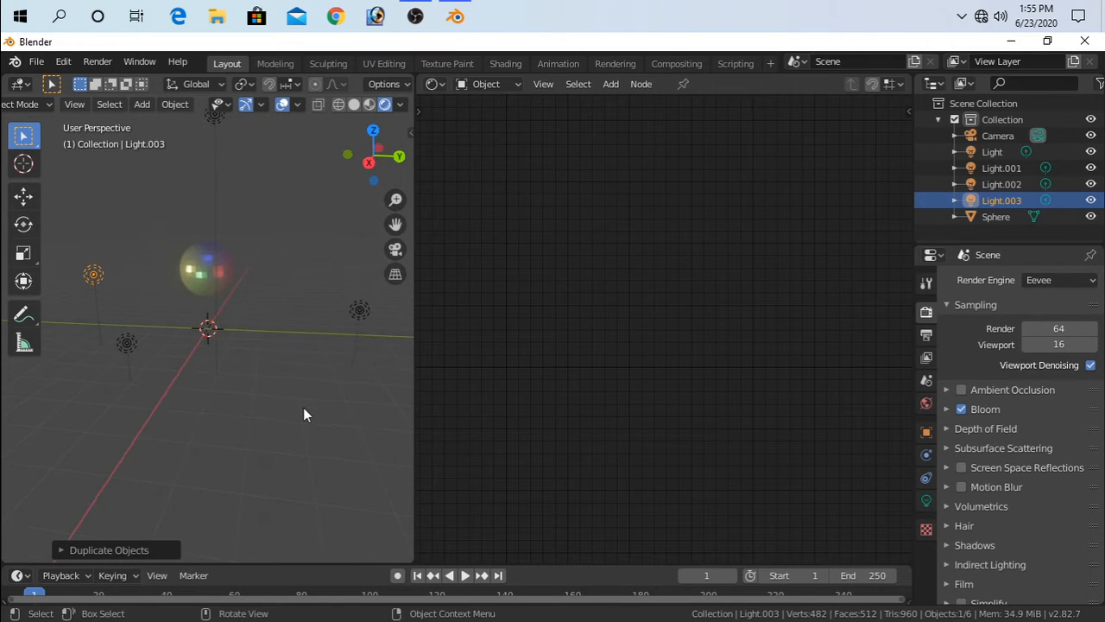
Step: Select the blue point light above the sphere and show its light settings
{"action": "left_click", "coordinate": [361, 313]}
{"action": "mouse_move", "coordinate": [260, 356]}
{"action": "middle_mouse_down"}
{"action": "mouse_move", "coordinate": [178, 340]}
{"action": "mouse_move", "coordinate": [187, 361]}
{"action": "mouse_move", "coordinate": [249, 348]}
{"action": "middle_mouse_up"}
{"action": "left_click", "coordinate": [107, 267]}
{"action": "scroll", "coordinate": [234, 192], "scroll_direction": "down", "scroll_amount": 2}
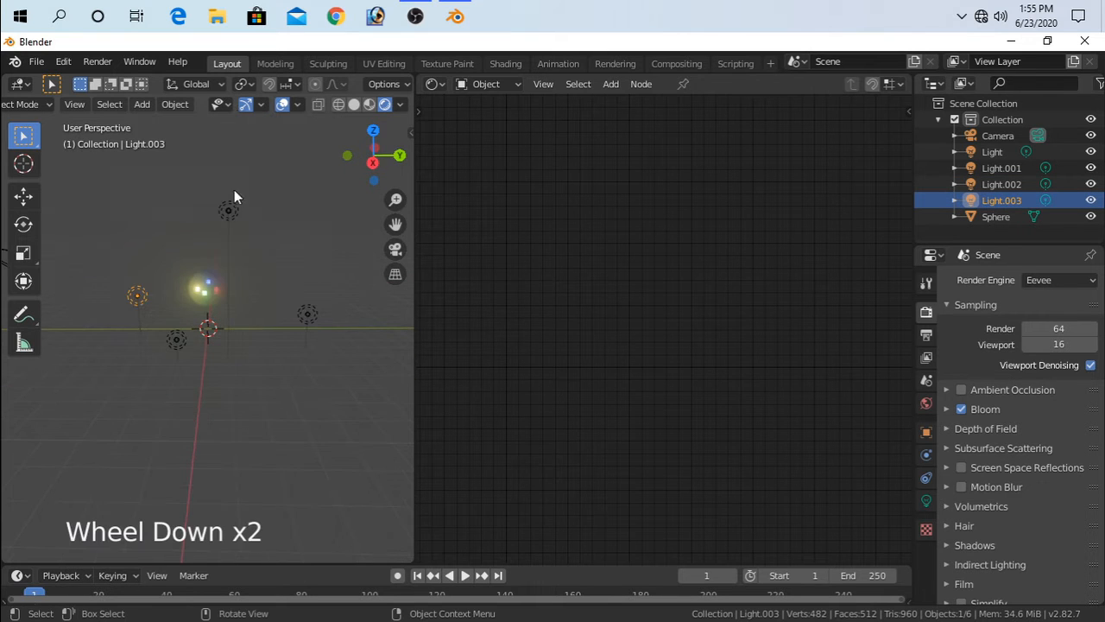
{"action": "left_click", "coordinate": [237, 216]}
{"action": "scroll", "coordinate": [248, 259], "scroll_direction": "up", "scroll_amount": 2}
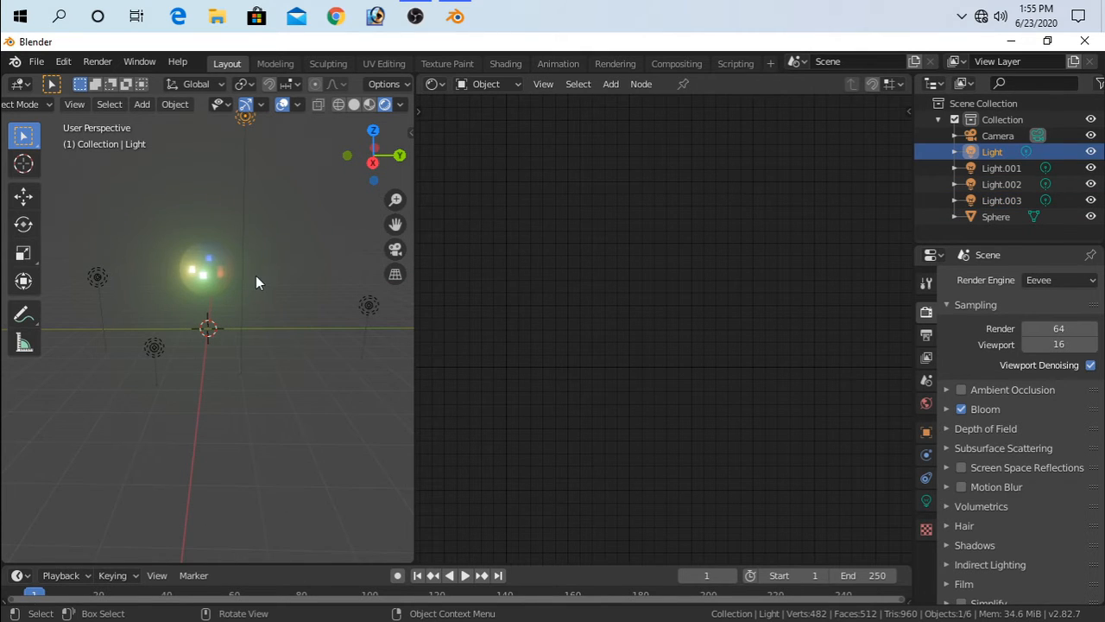
{"action": "middle_click_drag", "start_coordinate": [256, 277], "coordinate": [266, 329]}
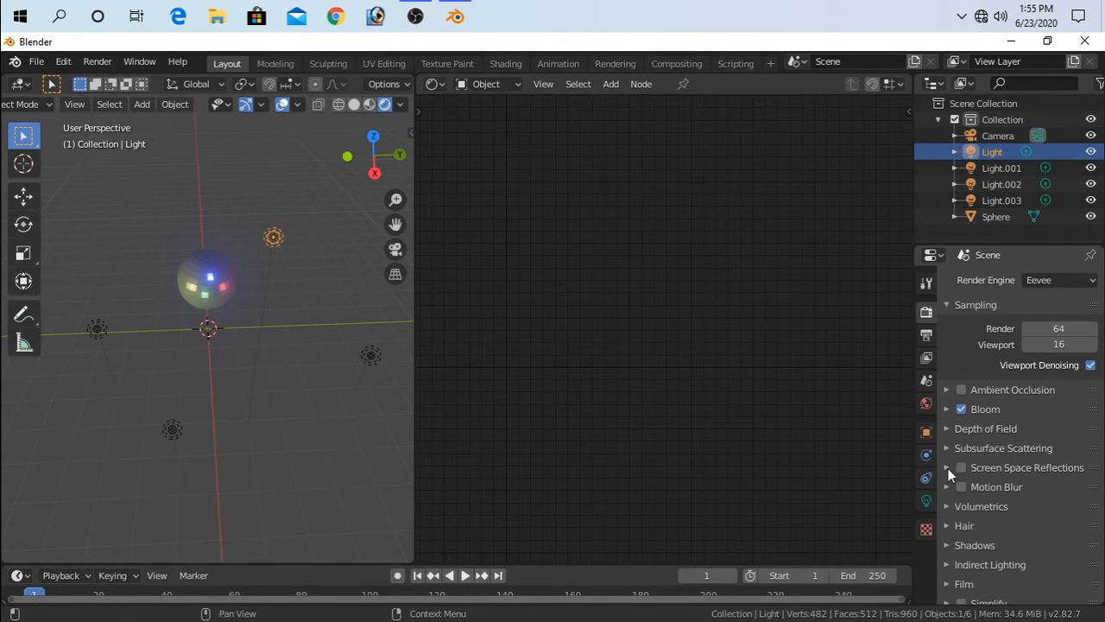
{"action": "left_click", "coordinate": [926, 500]}
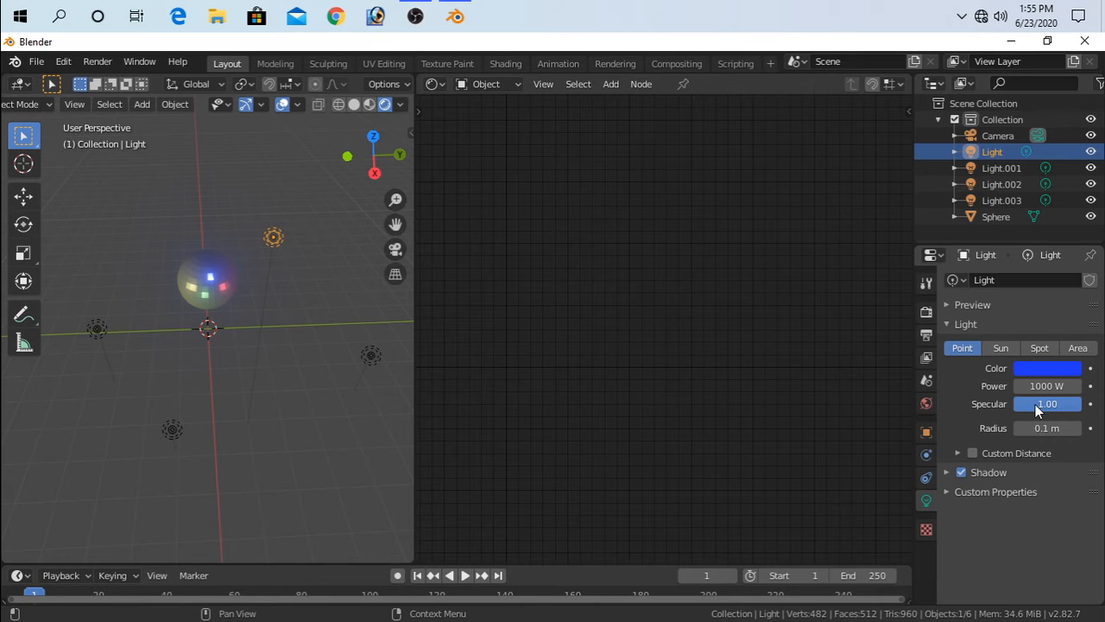
Step: Try a specular value of 0 on the blue light and restore it to 1.00
{"action": "left_click", "coordinate": [1035, 404]}
{"action": "type", "text": "0"}
{"action": "left_click", "coordinate": [886, 405]}
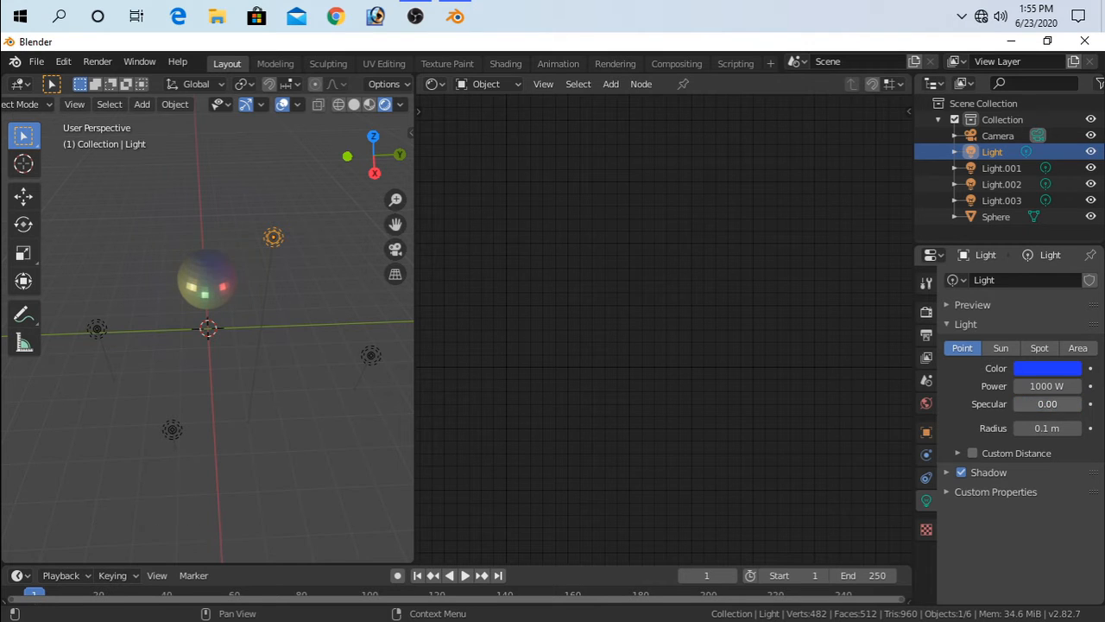
{"action": "left_click_drag", "start_coordinate": [1035, 404], "coordinate": [1079, 404]}
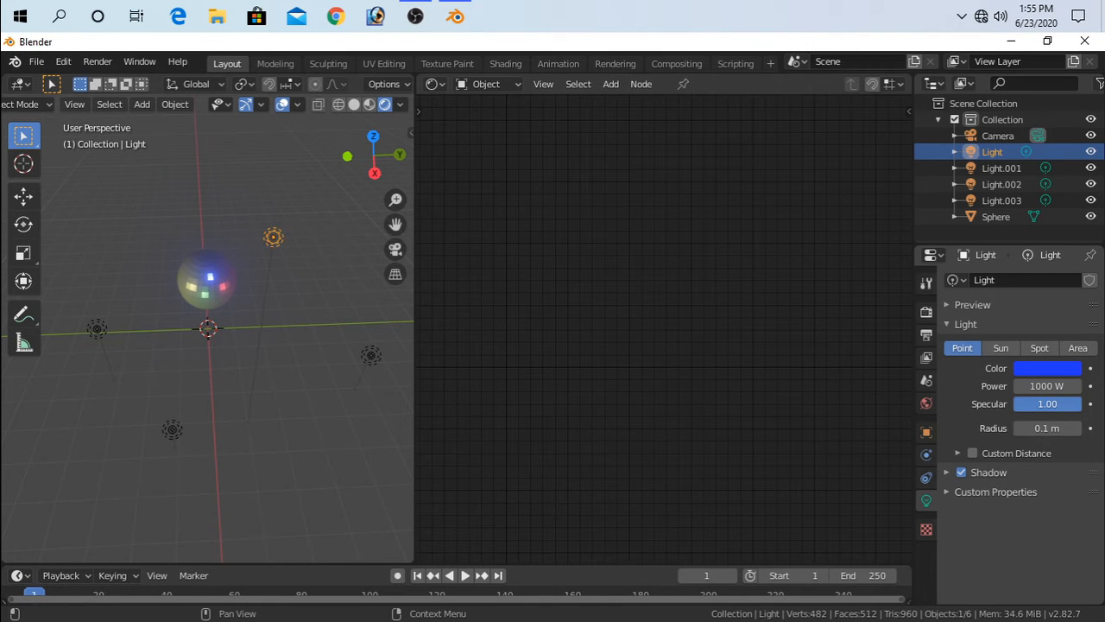
Step: Set the blue light's specular value to 10
{"action": "left_click", "coordinate": [1075, 404]}
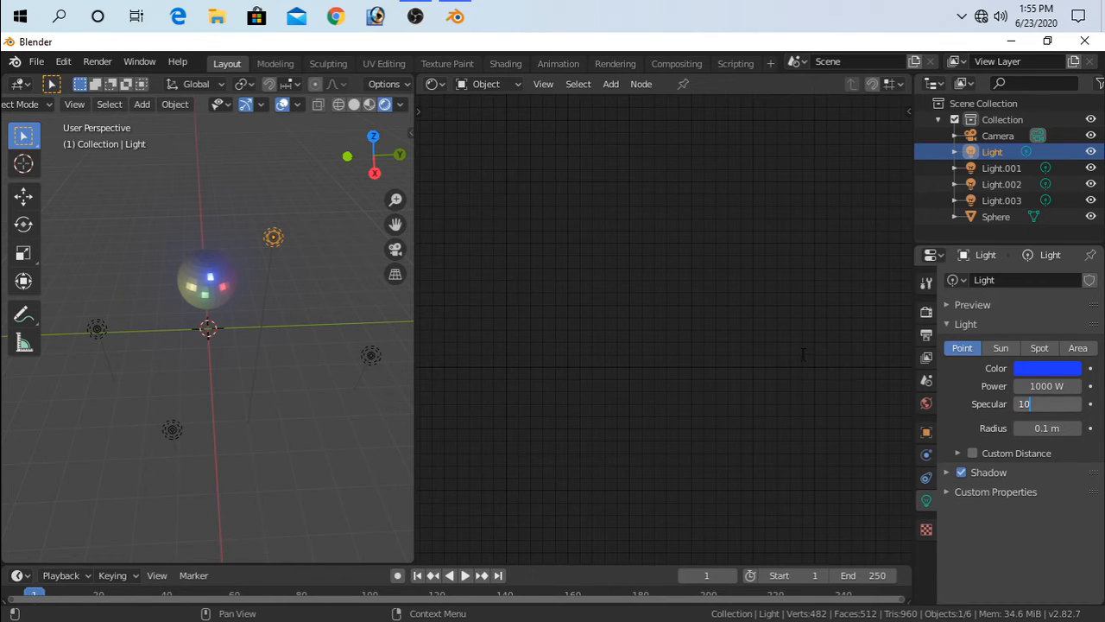
{"action": "type", "text": "10"}
{"action": "key", "text": "Return"}
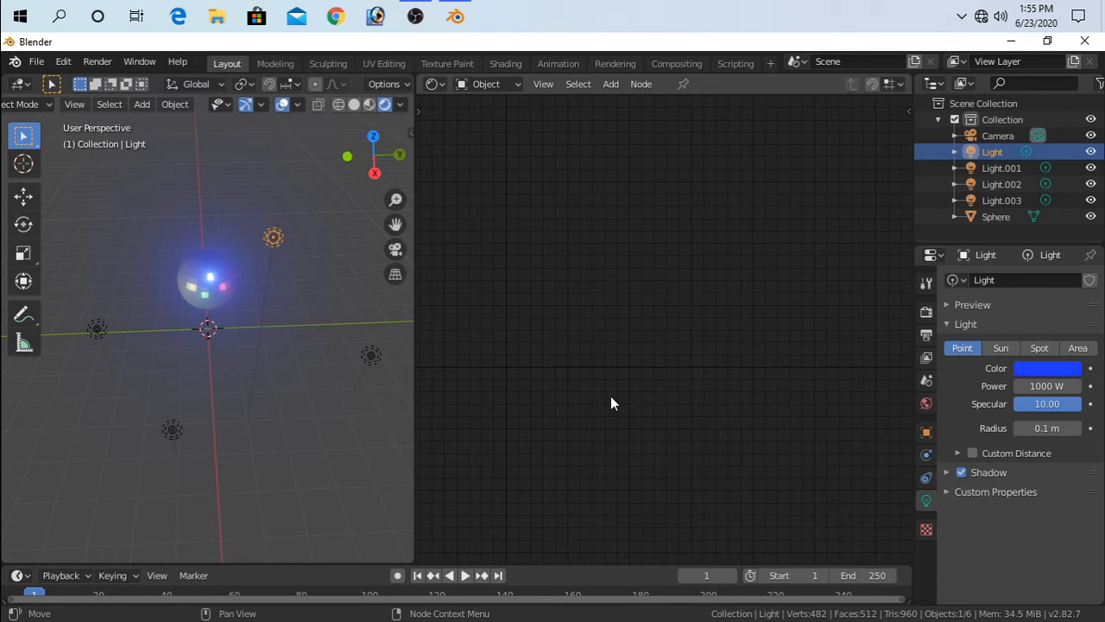
Step: Set the red light's specular value to 10
{"action": "left_click", "coordinate": [371, 356]}
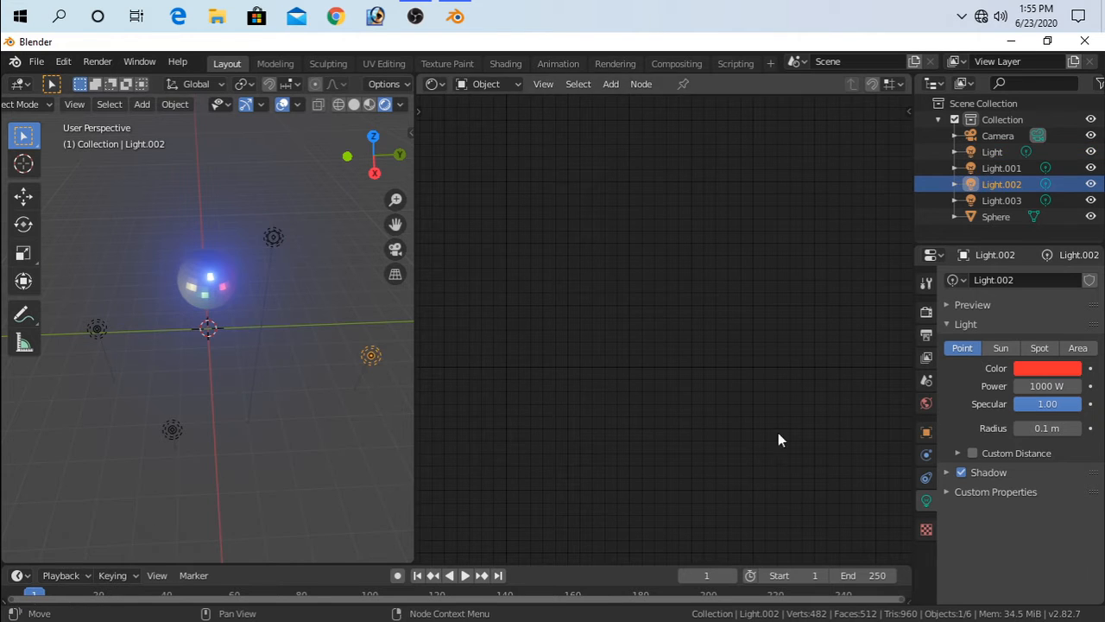
{"action": "left_click", "coordinate": [1051, 404]}
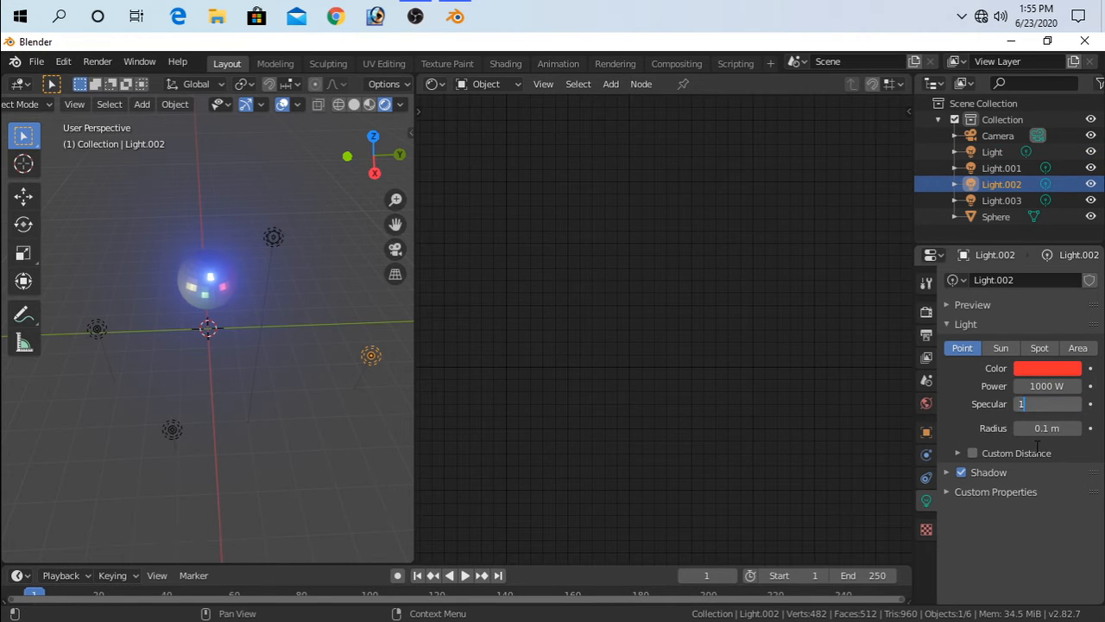
{"action": "type", "text": "10"}
{"action": "key", "text": "Return"}
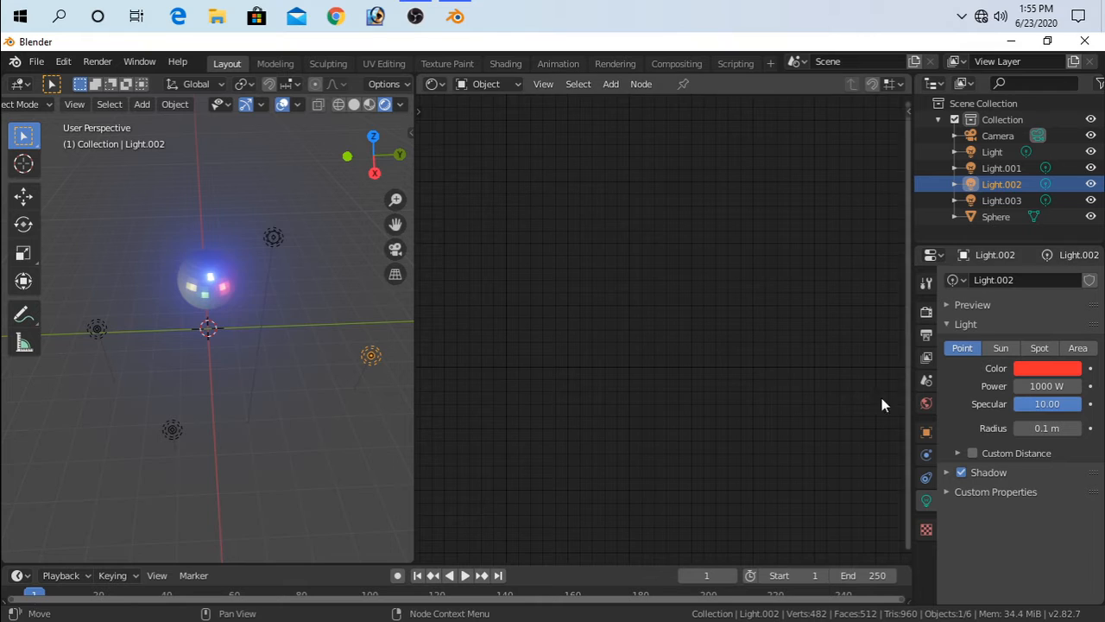
Step: Set the green light's specular value to 10
{"action": "left_click", "coordinate": [173, 430]}
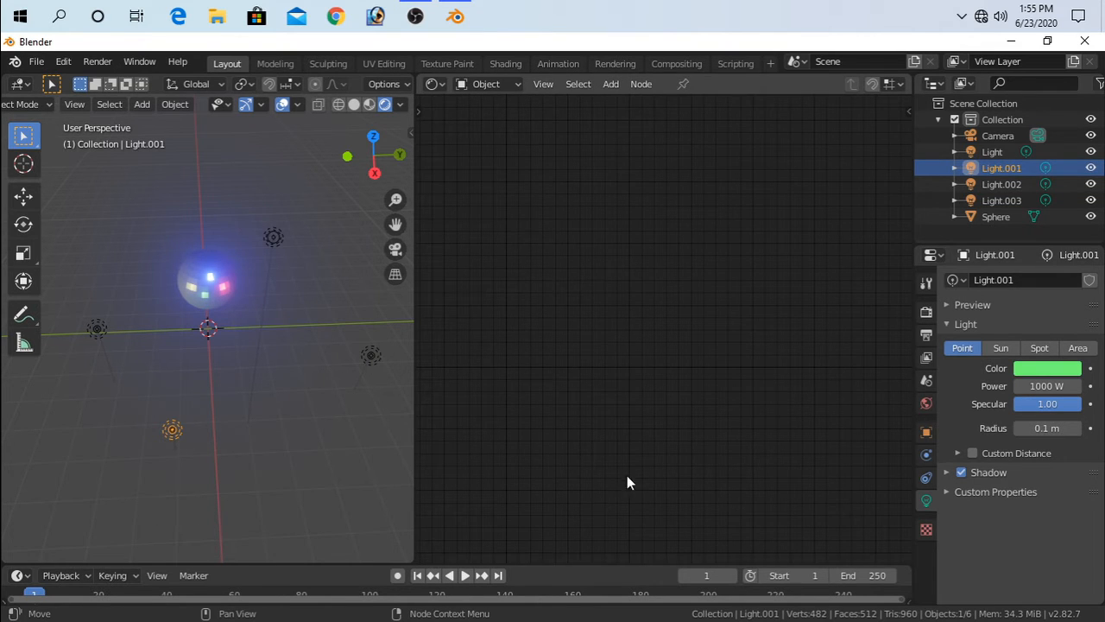
{"action": "left_click", "coordinate": [1042, 404]}
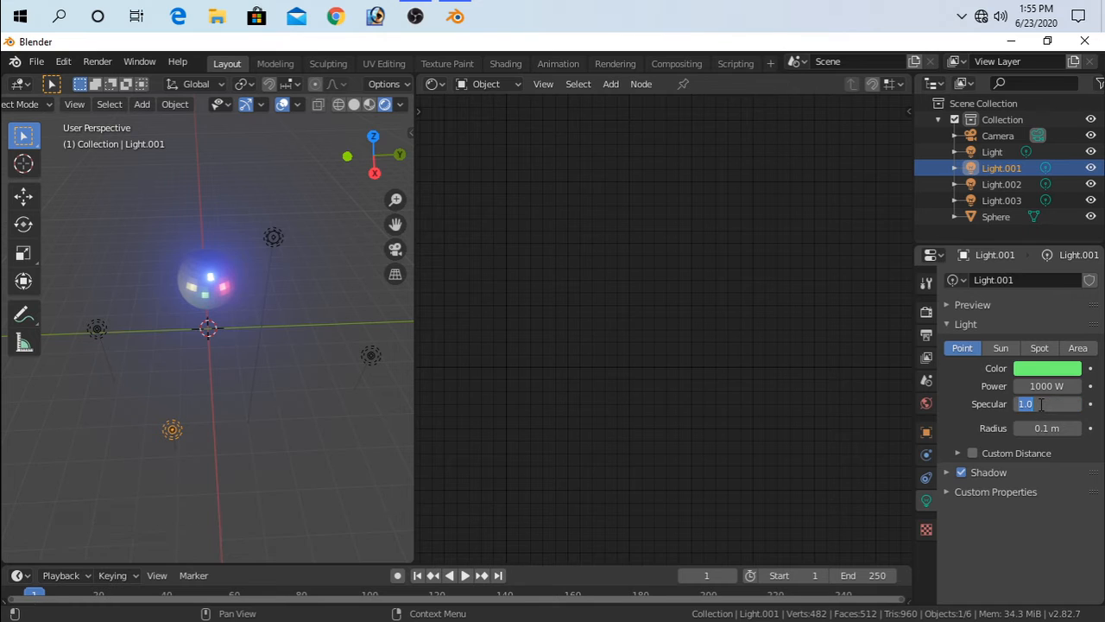
{"action": "type", "text": "10"}
{"action": "key", "text": "Return"}
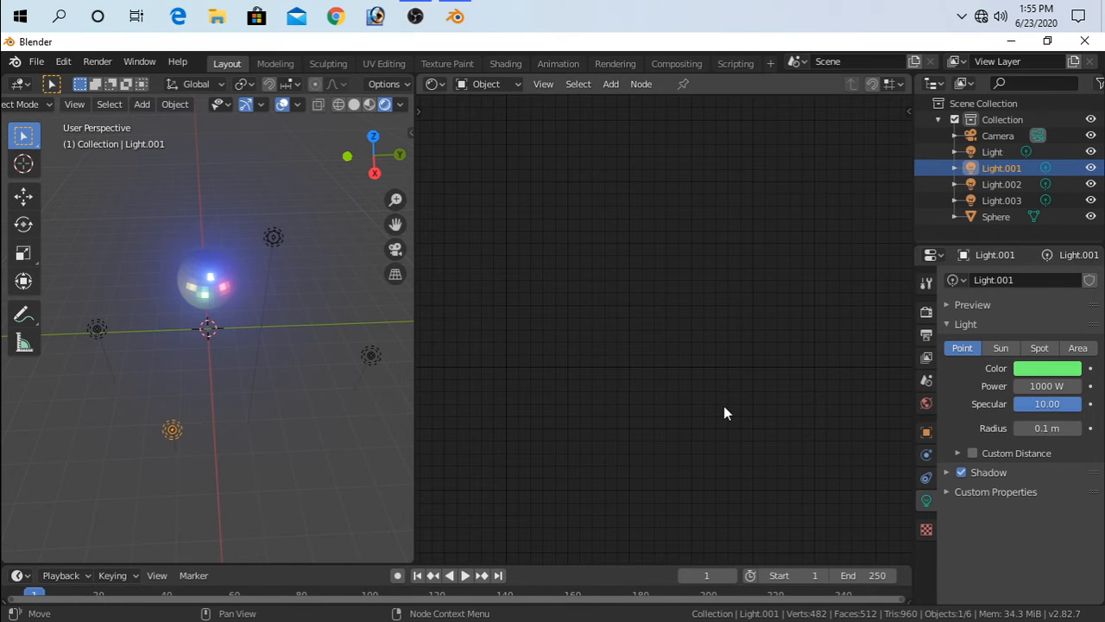
Step: Set the yellow light's specular value to 10
{"action": "left_click", "coordinate": [98, 331]}
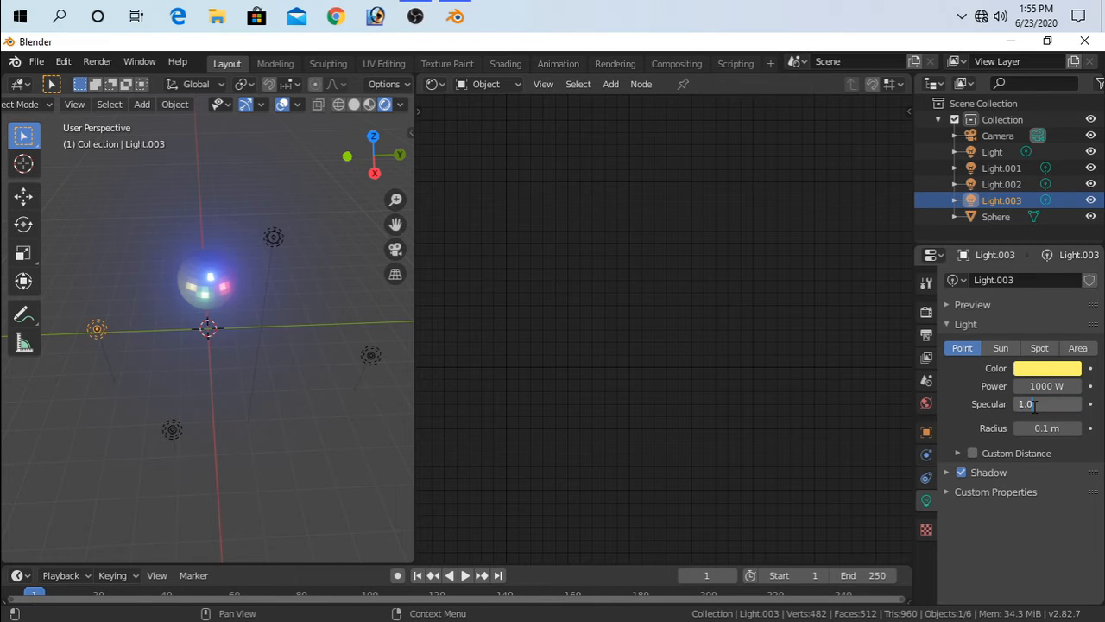
{"action": "left_click", "coordinate": [1030, 405]}
{"action": "left_click", "coordinate": [1020, 407]}
{"action": "type", "text": "10"}
{"action": "key", "text": "Return"}
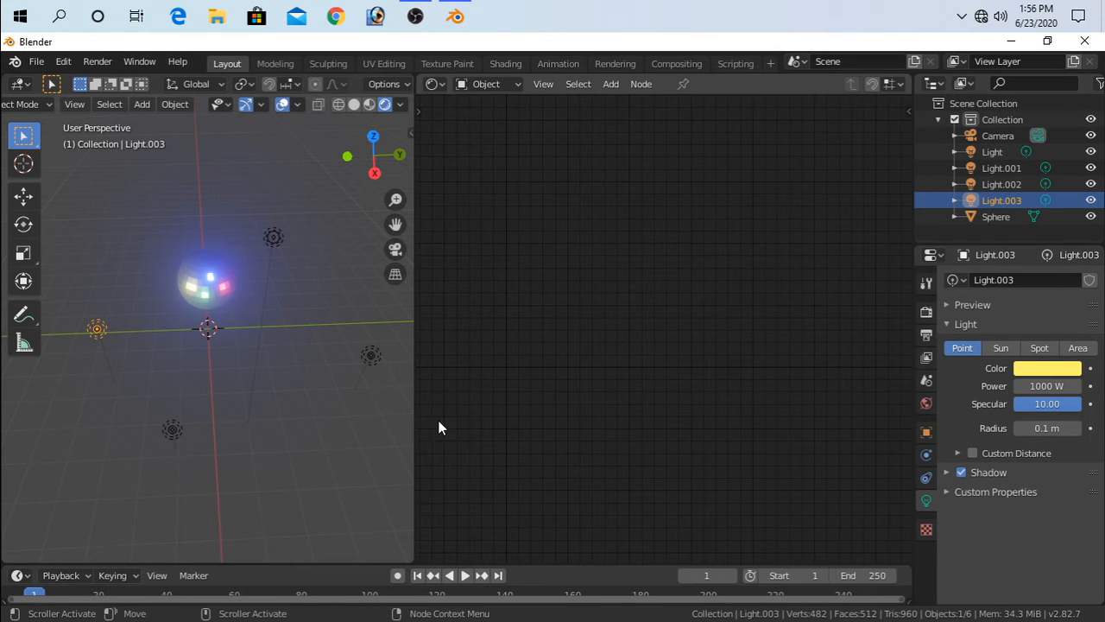
Step: Enable Ambient Occlusion in the Eevee render settings and deselect the yellow light
{"action": "scroll", "coordinate": [386, 417], "scroll_direction": "down", "scroll_amount": 2}
{"action": "middle_click_drag", "start_coordinate": [386, 418], "coordinate": [28, 362]}
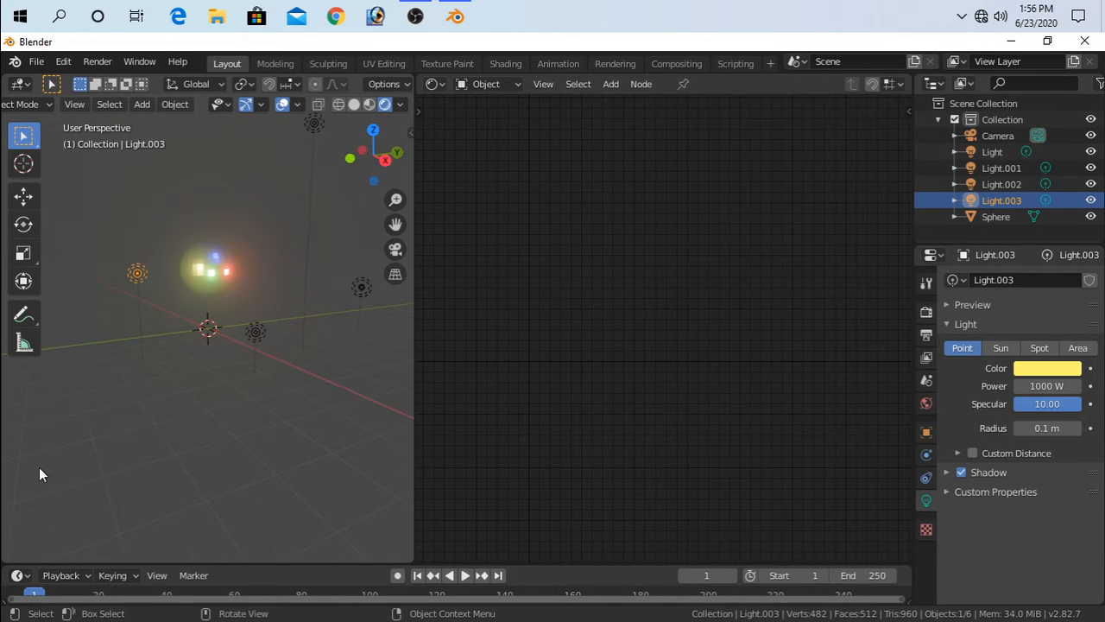
{"action": "key", "text": "KP_0"}
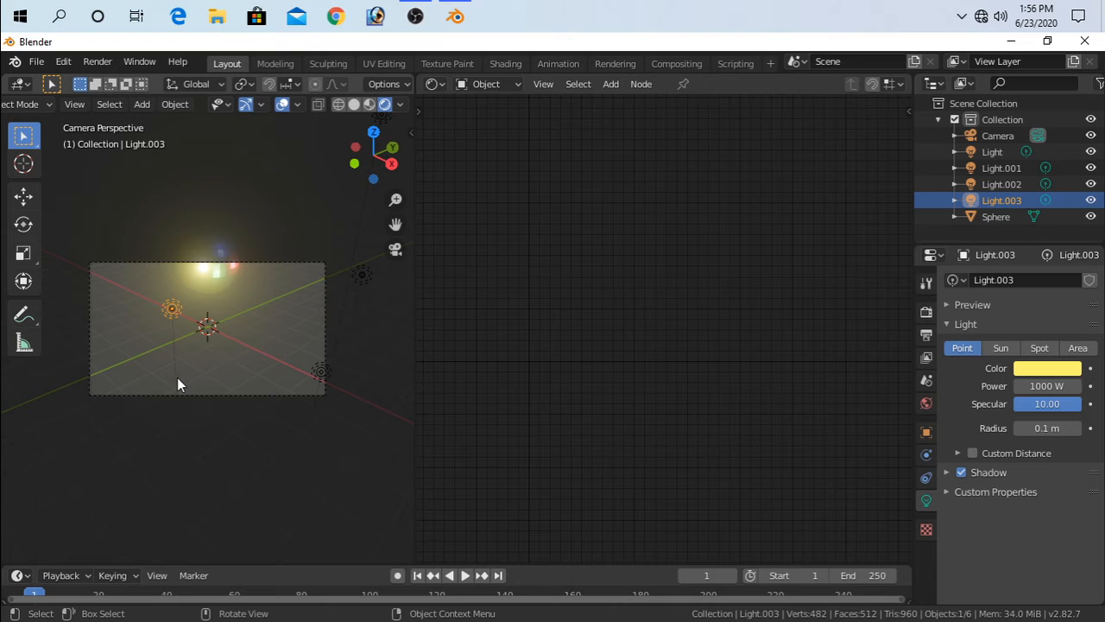
{"action": "scroll", "coordinate": [261, 444], "scroll_direction": "up", "scroll_amount": 1}
{"action": "middle_click_drag", "start_coordinate": [261, 444], "coordinate": [252, 438]}
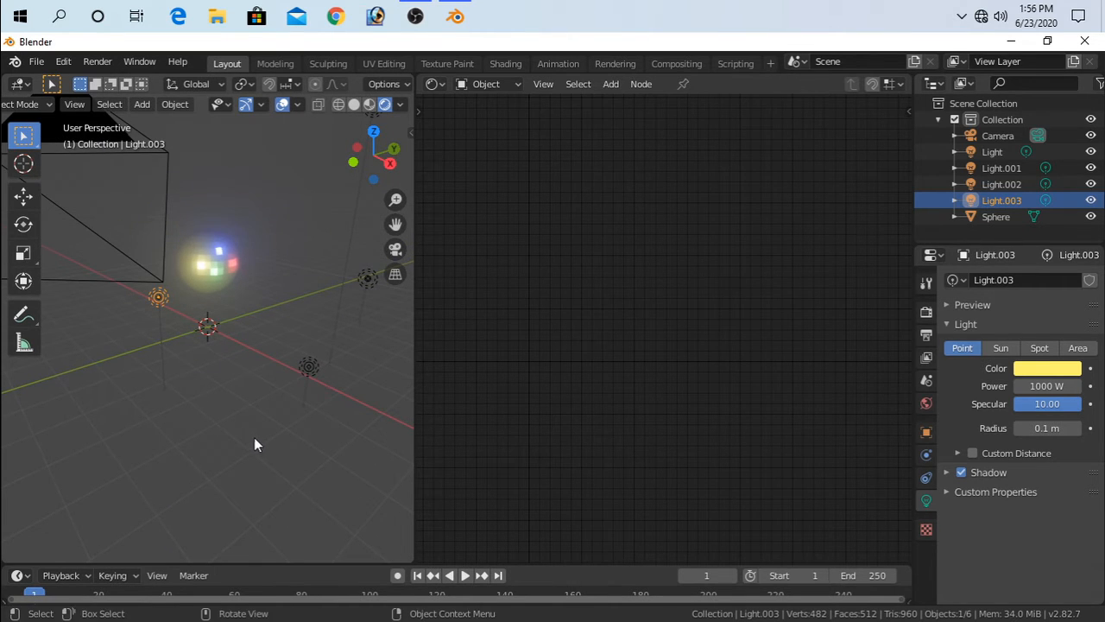
{"action": "left_click", "coordinate": [927, 312]}
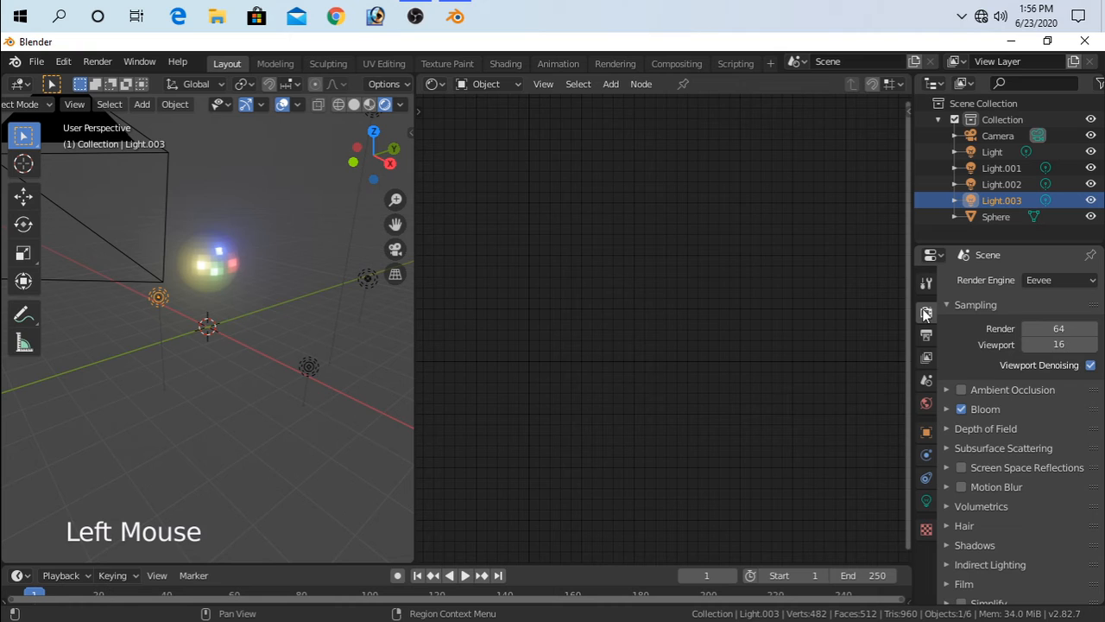
{"action": "left_click", "coordinate": [962, 390]}
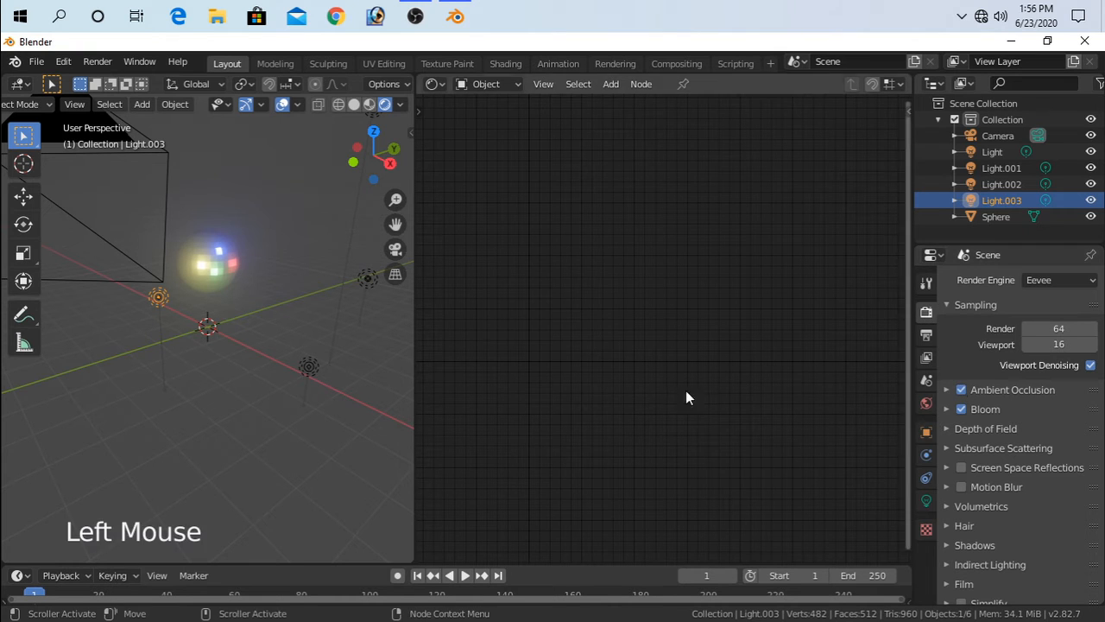
{"action": "left_click", "coordinate": [265, 402]}
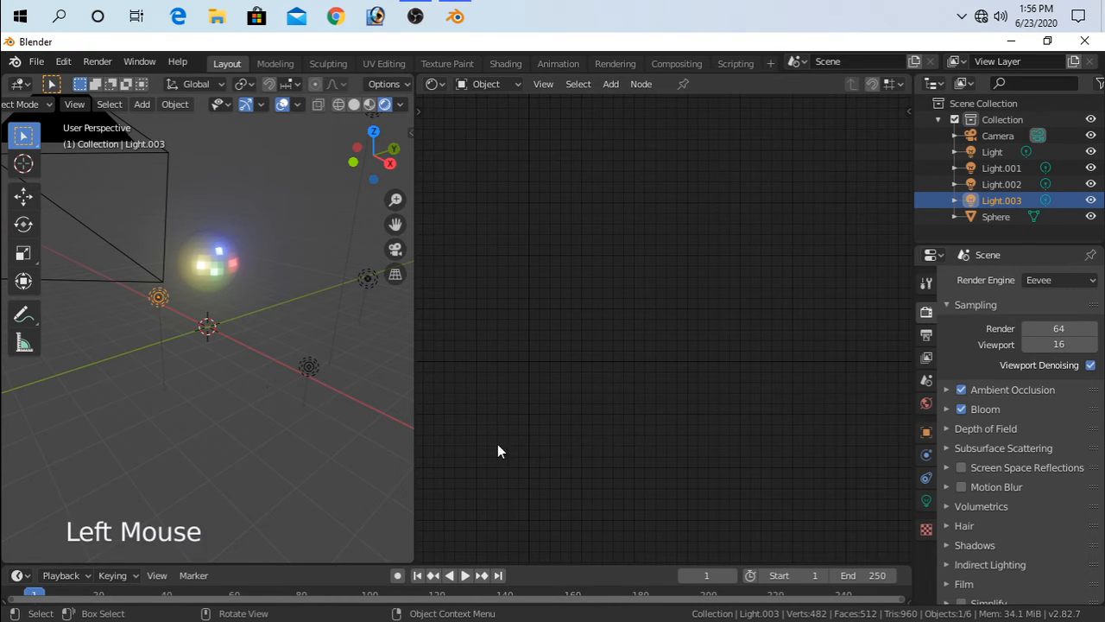
Step: Darken the world background color to V 0.020 and set its strength to 0
{"action": "left_click", "coordinate": [927, 403]}
{"action": "left_click", "coordinate": [1050, 388]}
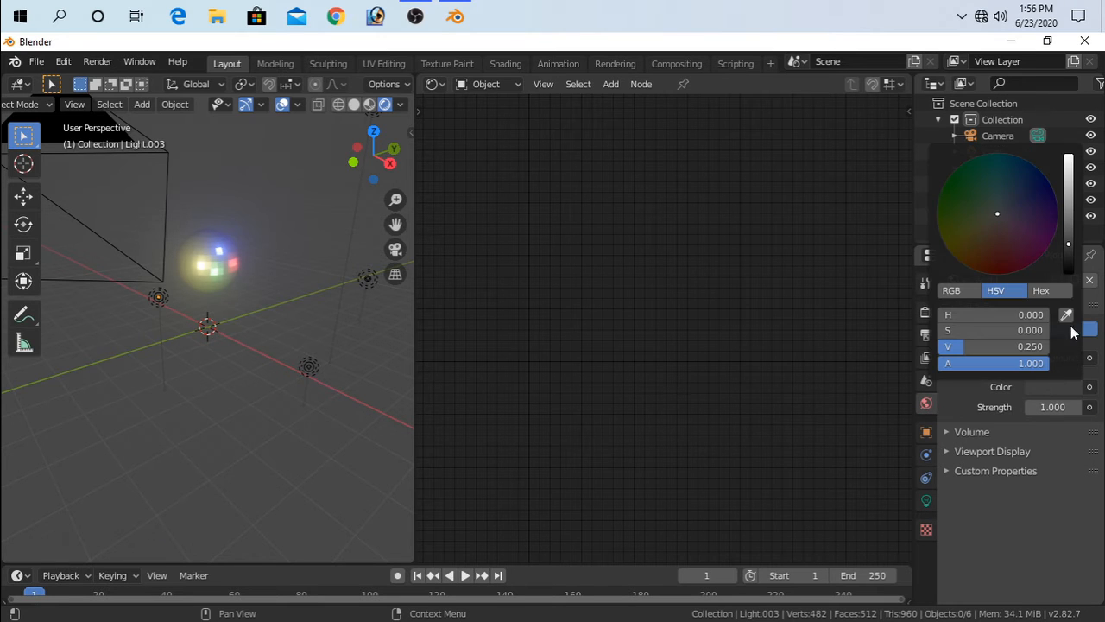
{"action": "left_click", "coordinate": [1075, 273]}
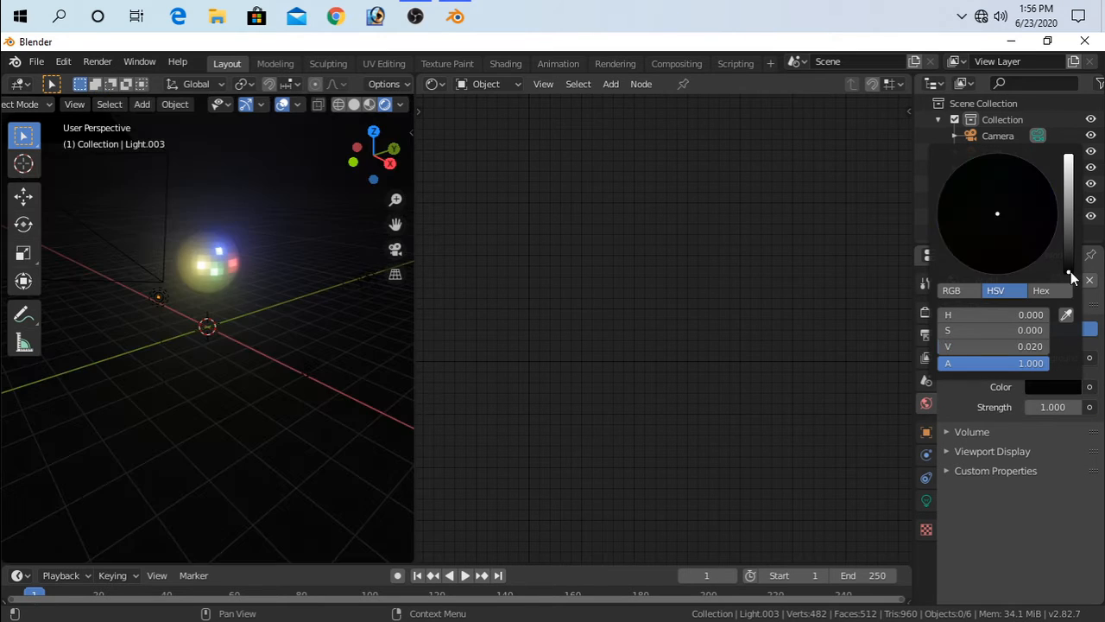
{"action": "mouse_move", "coordinate": [1046, 407]}
{"action": "left_mouse_down"}
{"action": "mouse_move", "coordinate": [1086, 407]}
{"action": "mouse_move", "coordinate": [1035, 406]}
{"action": "left_mouse_up"}
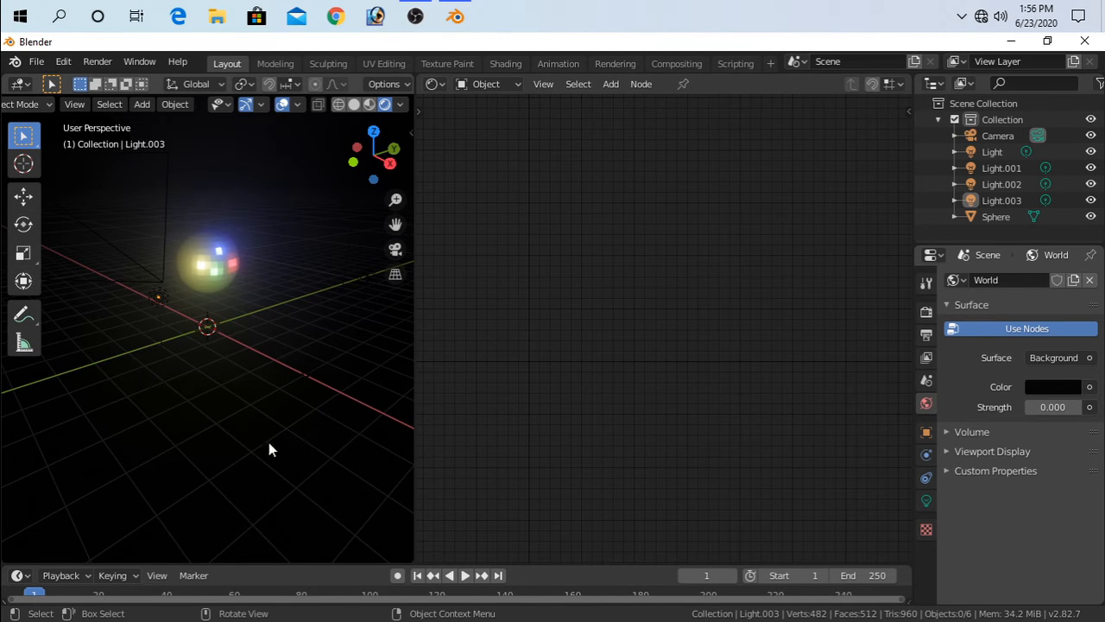
Step: Delete the existing camera and add a new one at the world origin from the front view, with X rotation 90°
{"action": "middle_click_drag", "start_coordinate": [268, 449], "coordinate": [239, 428]}
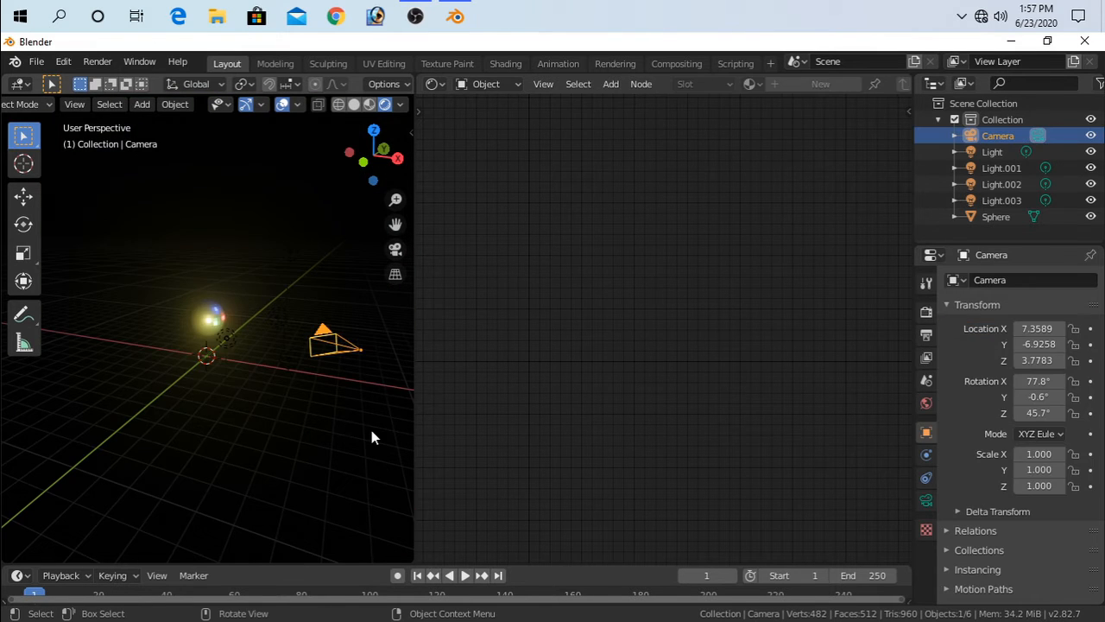
{"action": "key", "text": "Delete"}
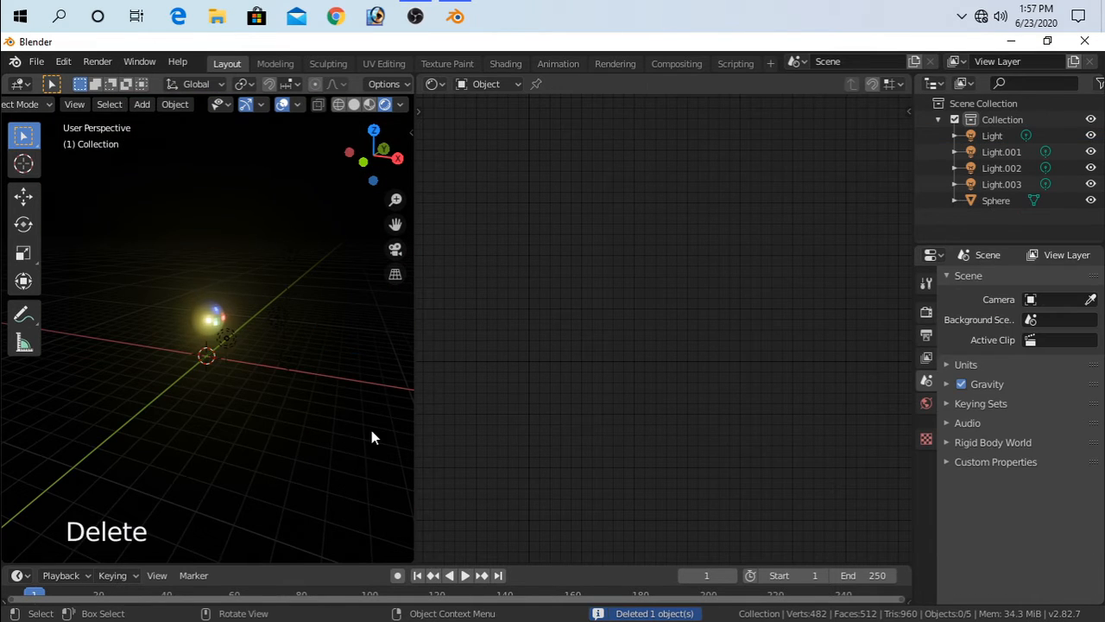
{"action": "key", "text": "KP_1"}
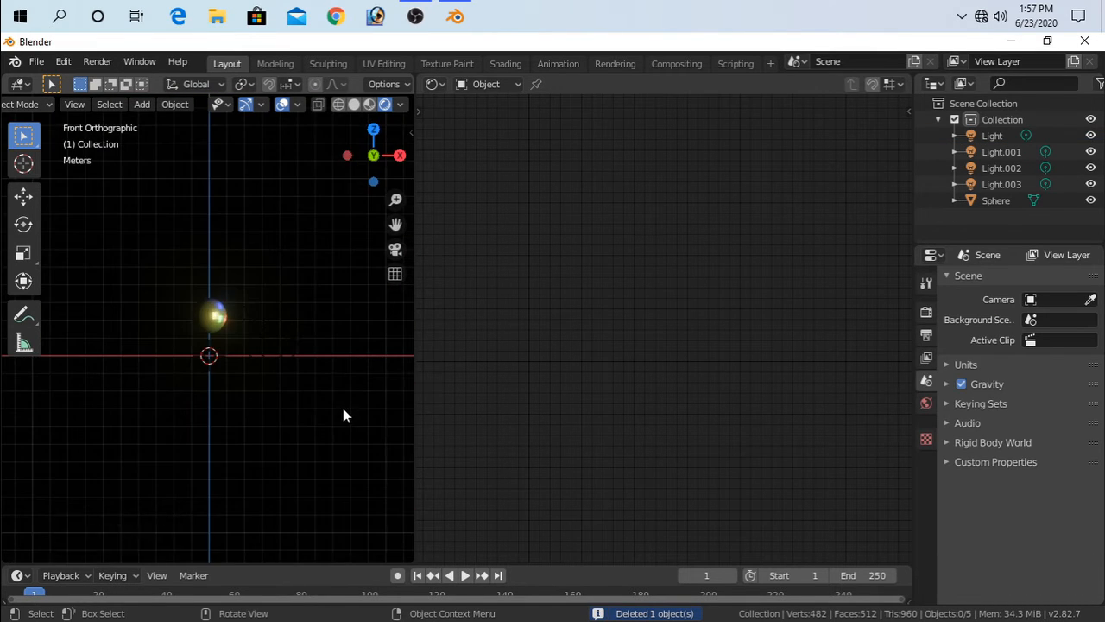
{"action": "left_click", "coordinate": [143, 104]}
{"action": "left_click", "coordinate": [187, 348]}
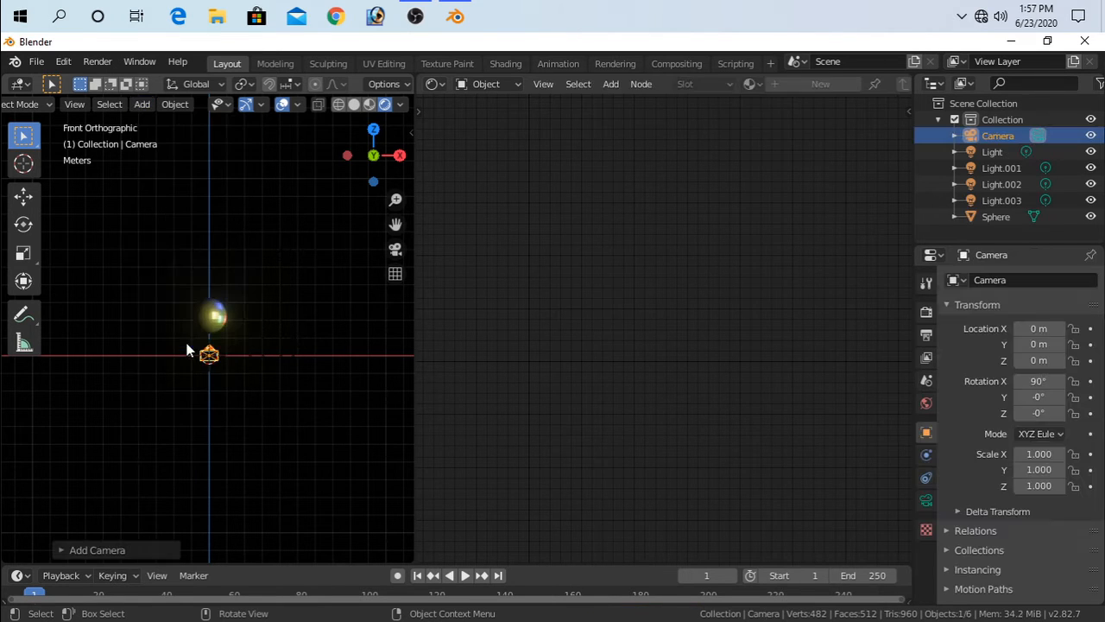
{"action": "scroll", "coordinate": [238, 388], "scroll_direction": "up", "scroll_amount": 4}
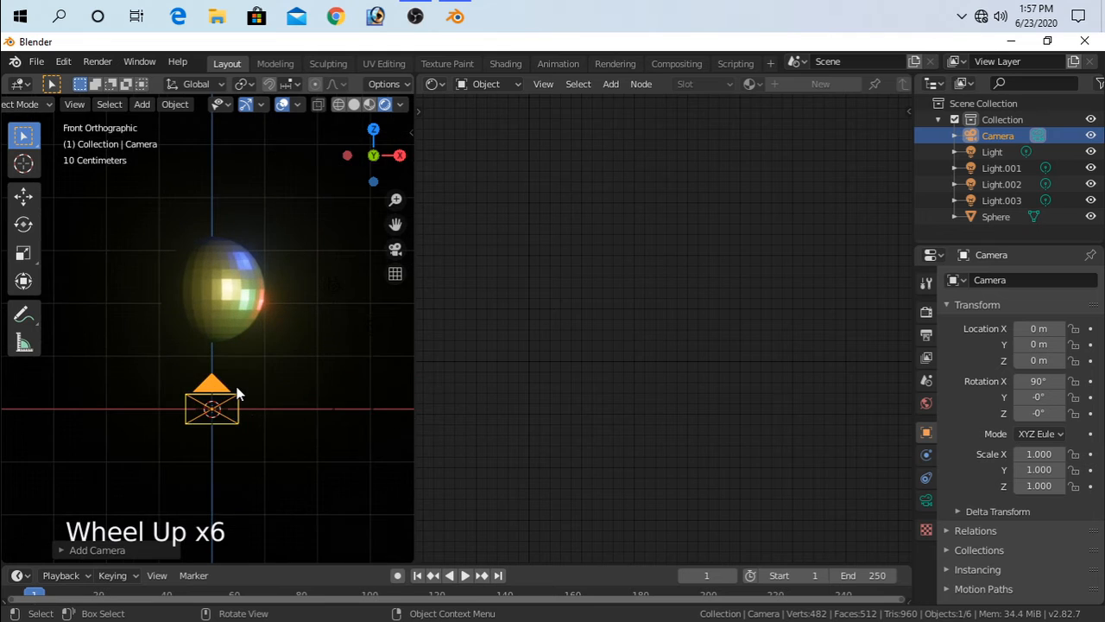
{"action": "scroll", "coordinate": [238, 388], "scroll_direction": "up", "scroll_amount": 2}
{"action": "scroll", "coordinate": [238, 388], "scroll_direction": "down", "scroll_amount": 3}
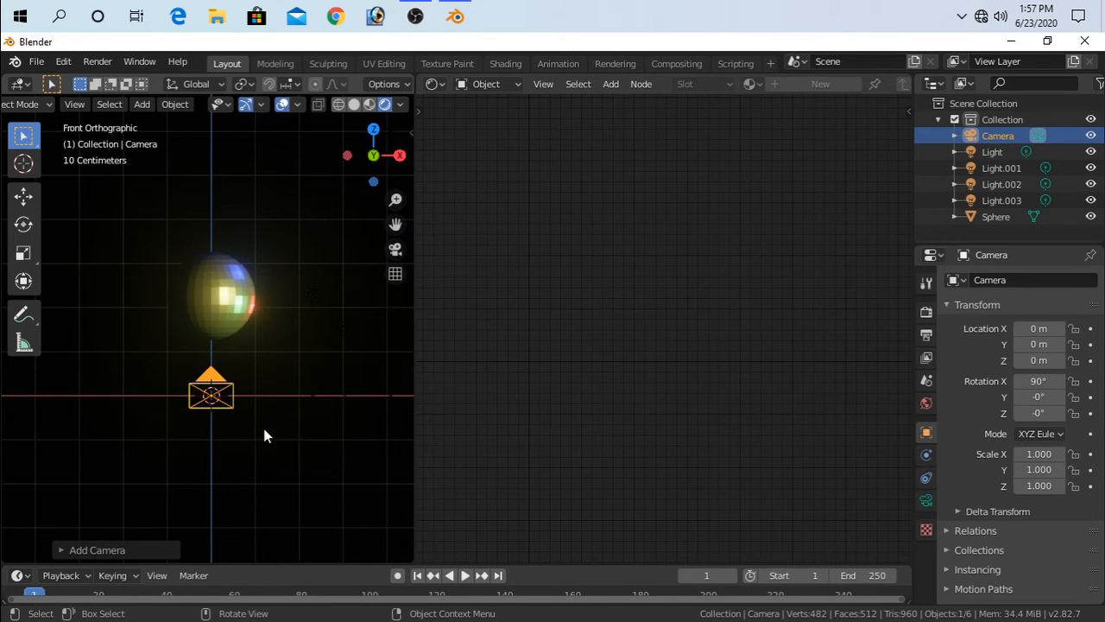
Step: In the top view, move the new camera along the X axis to about 5.91 m
{"action": "scroll", "coordinate": [263, 435], "scroll_direction": "down", "scroll_amount": 1}
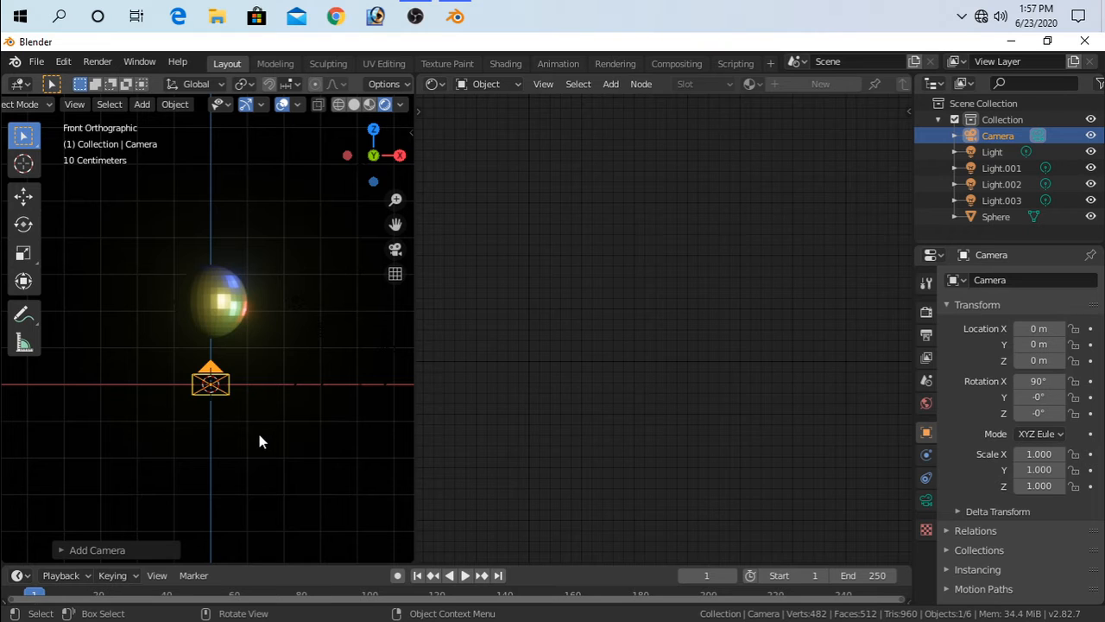
{"action": "key", "text": "KP_7"}
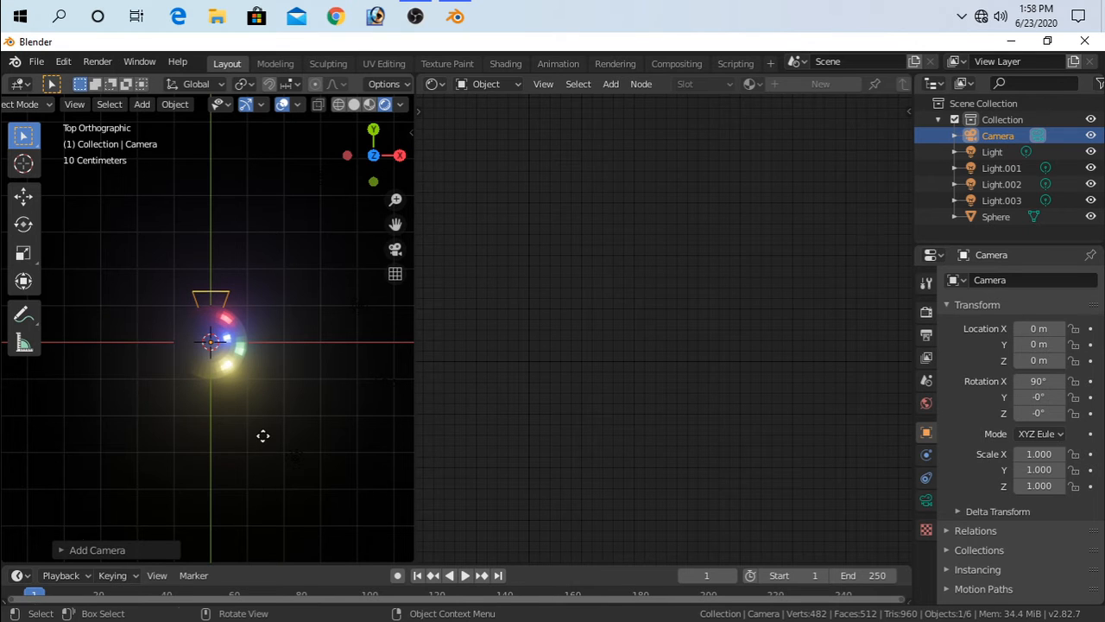
{"action": "key", "text": "g"}
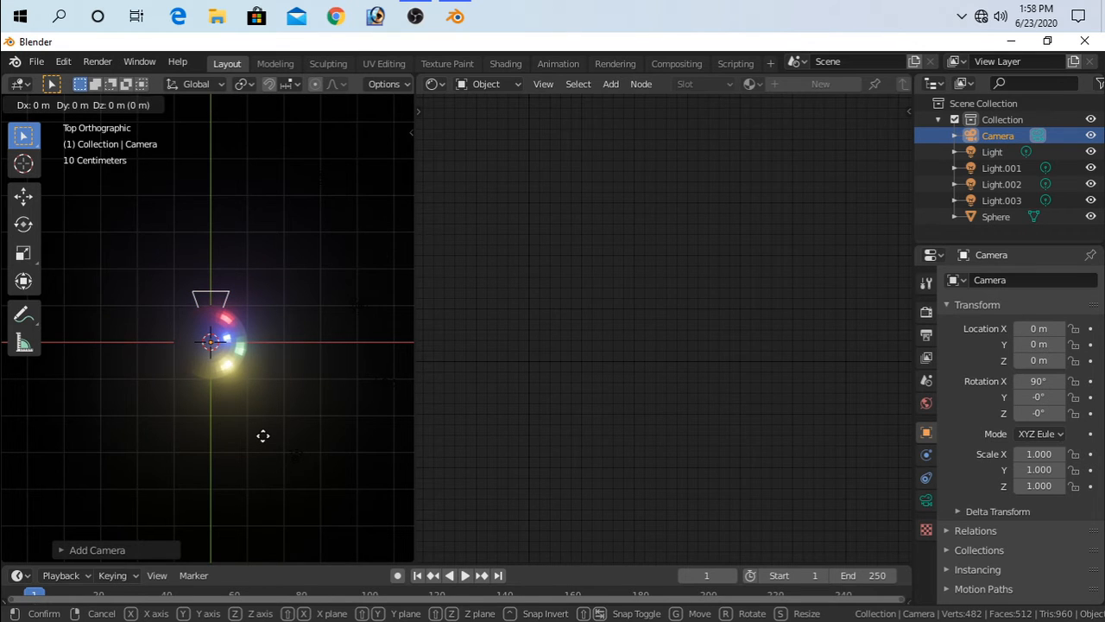
{"action": "key", "text": "x"}
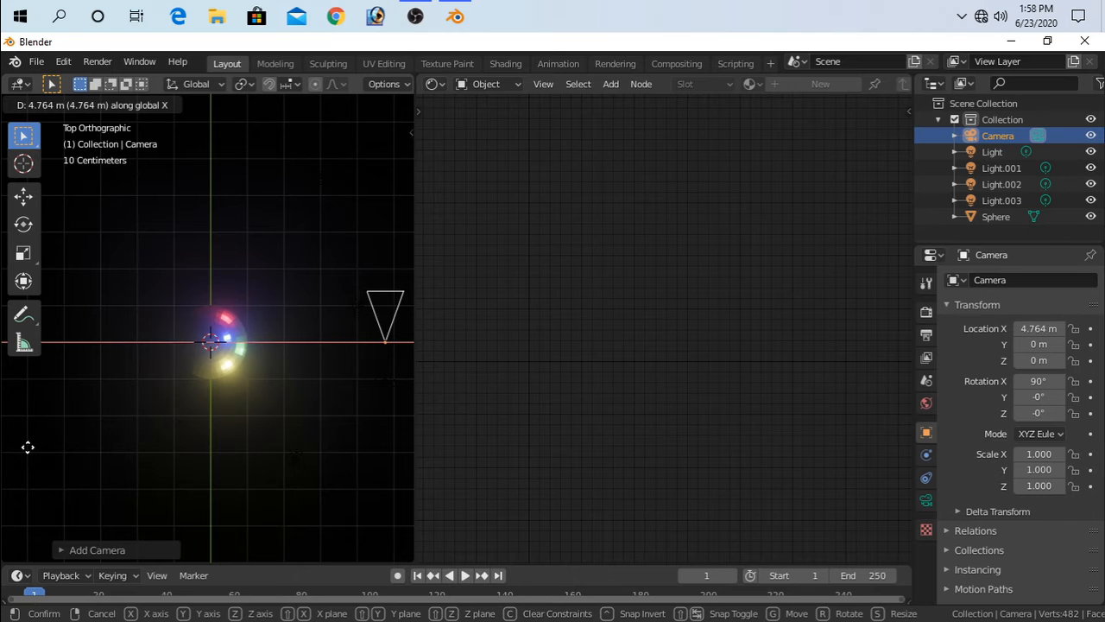
{"action": "left_click", "coordinate": [70, 453]}
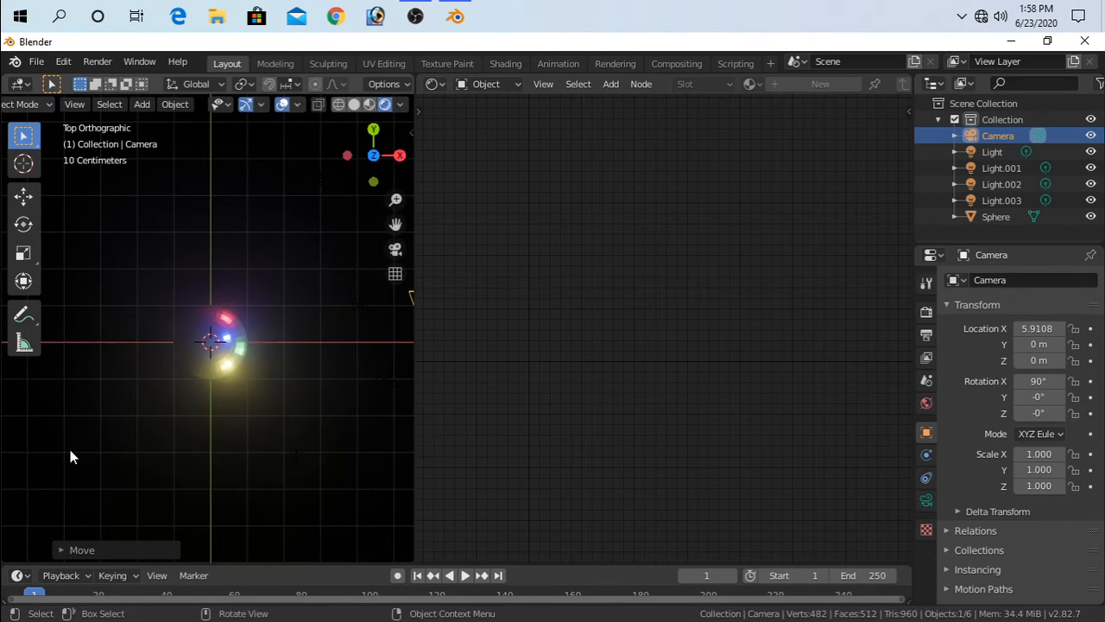
Step: Widen the 3D viewport over the neighbouring node editor and set the camera's Z rotation to 90°
{"action": "scroll", "coordinate": [263, 453], "scroll_direction": "down", "scroll_amount": 4}
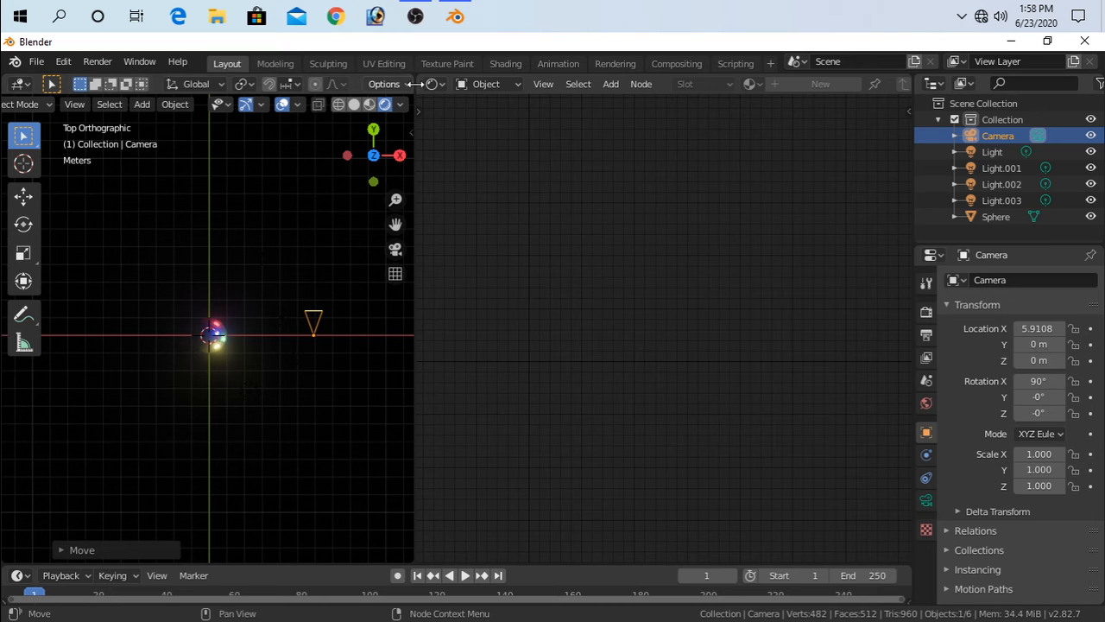
{"action": "left_click_drag", "start_coordinate": [414, 75], "coordinate": [528, 334]}
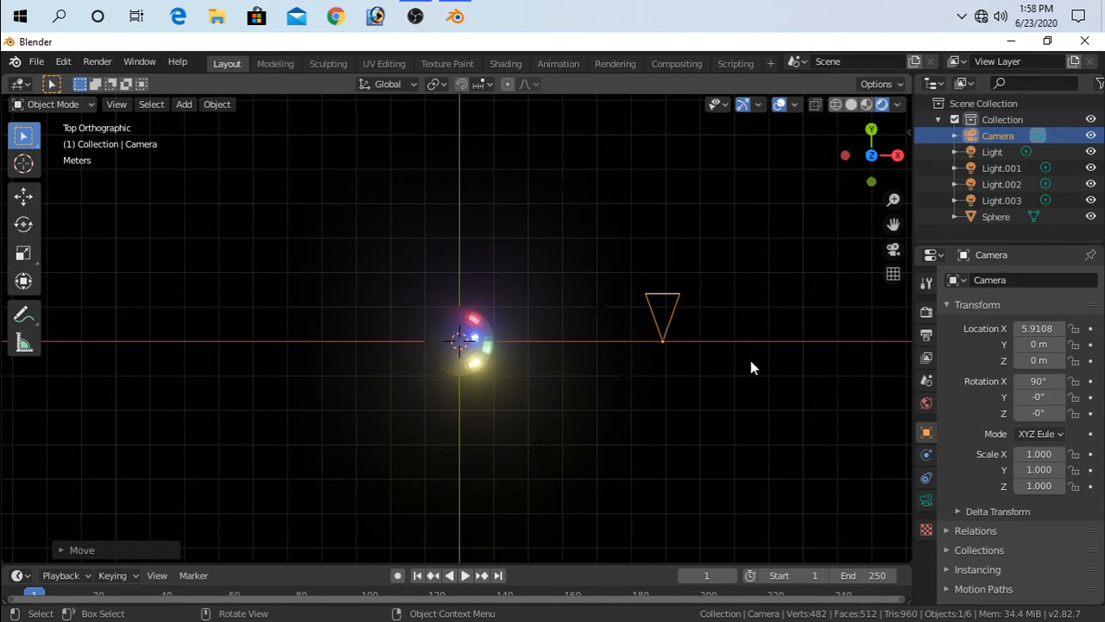
{"action": "double_click", "coordinate": [1038, 414]}
{"action": "type", "text": "90"}
{"action": "key", "text": "Return"}
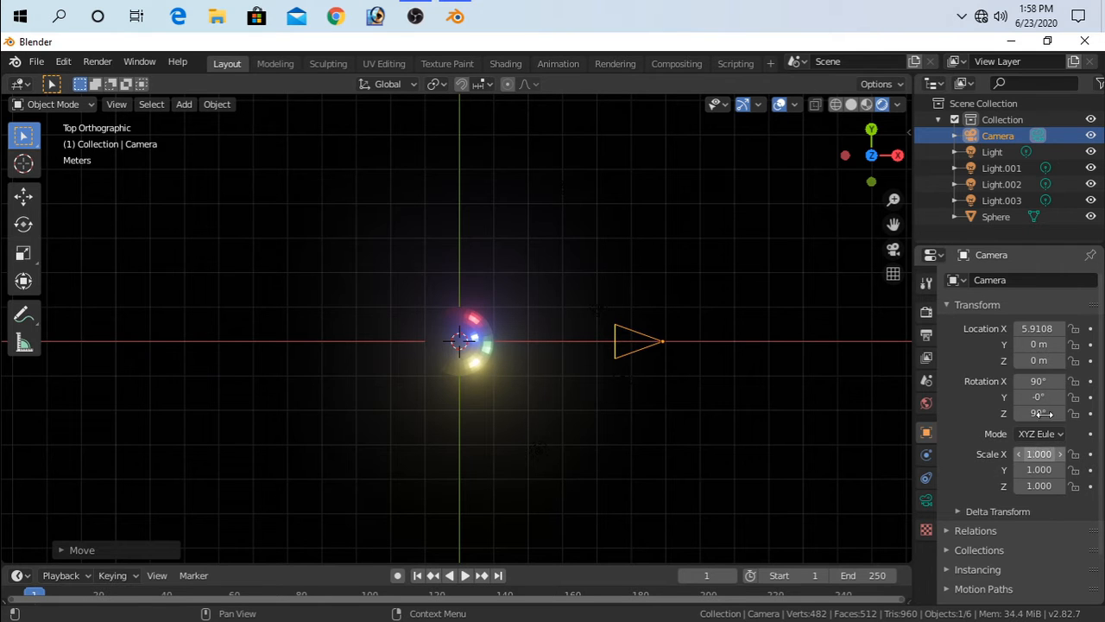
Step: Check the framing through the camera, and raise the camera along Z to roughly the sphere's height
{"action": "key", "text": "KP_0"}
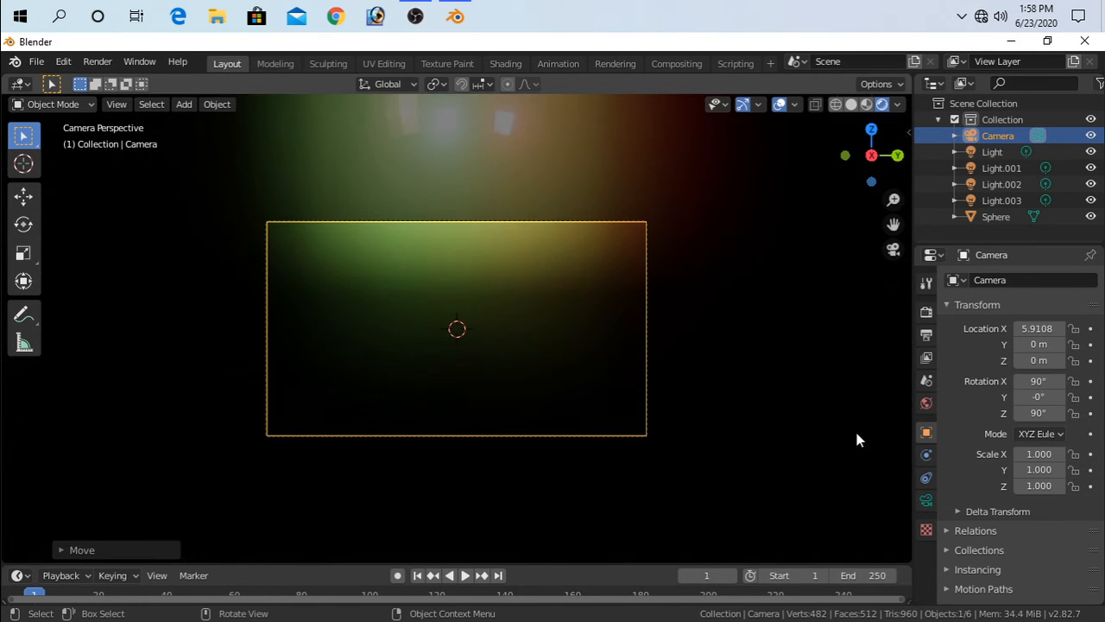
{"action": "scroll", "coordinate": [816, 439], "scroll_direction": "down", "scroll_amount": 3}
{"action": "scroll", "coordinate": [811, 442], "scroll_direction": "down", "scroll_amount": 3}
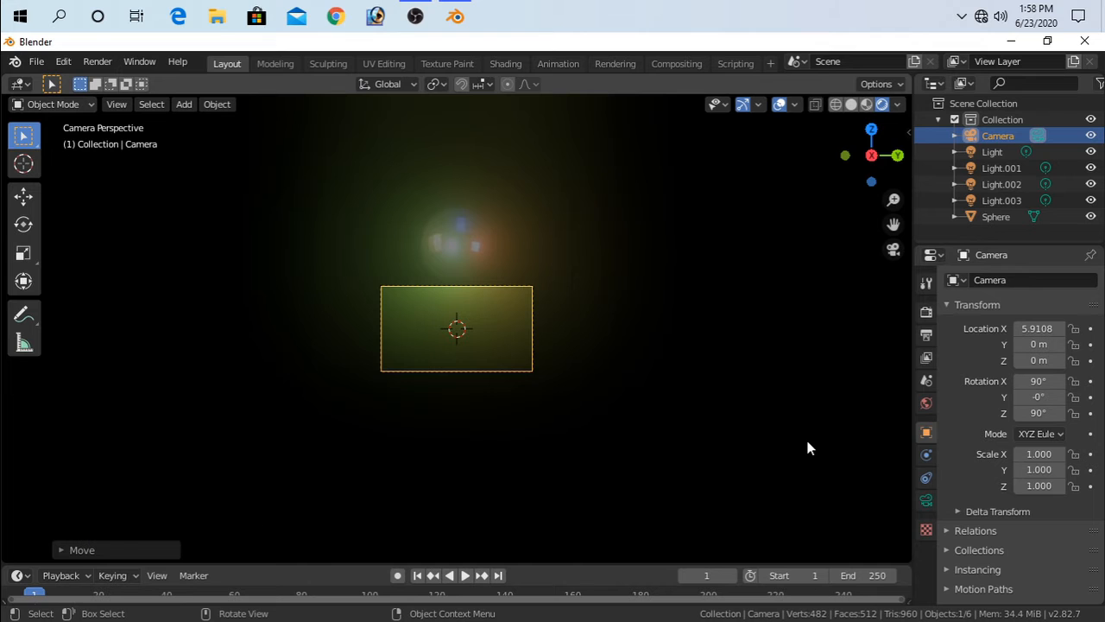
{"action": "middle_click_drag", "start_coordinate": [806, 445], "coordinate": [642, 476]}
{"action": "scroll", "coordinate": [752, 459], "scroll_direction": "down", "scroll_amount": 8}
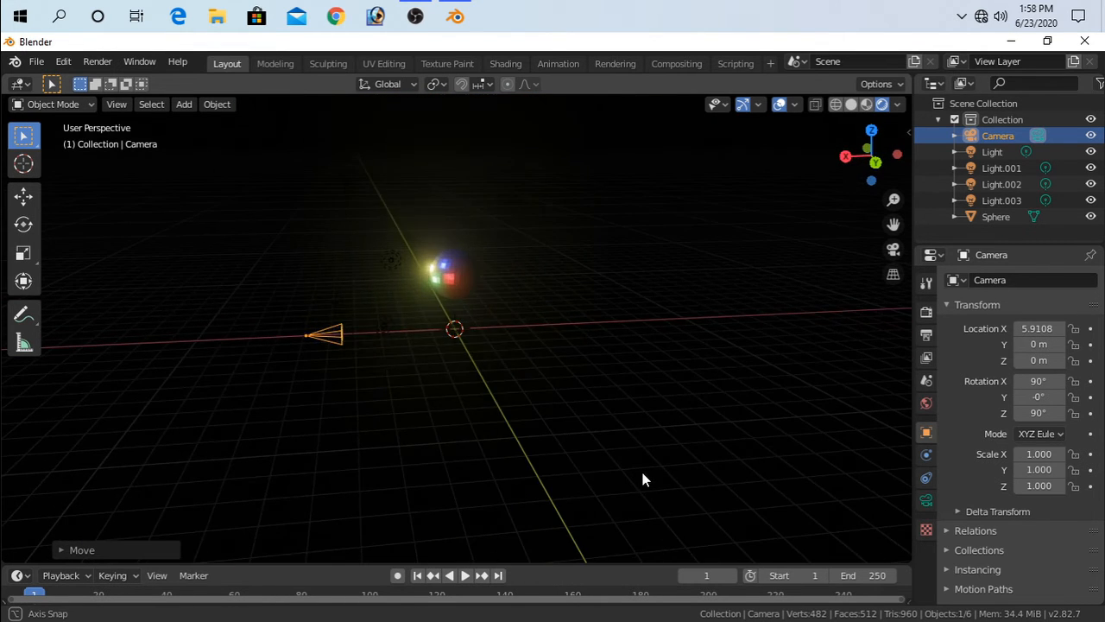
{"action": "left_click", "coordinate": [1039, 360]}
{"action": "mouse_move", "coordinate": [1039, 360]}
{"action": "left_mouse_down"}
{"action": "mouse_move", "coordinate": [1073, 360]}
{"action": "mouse_move", "coordinate": [1033, 360]}
{"action": "left_mouse_up"}
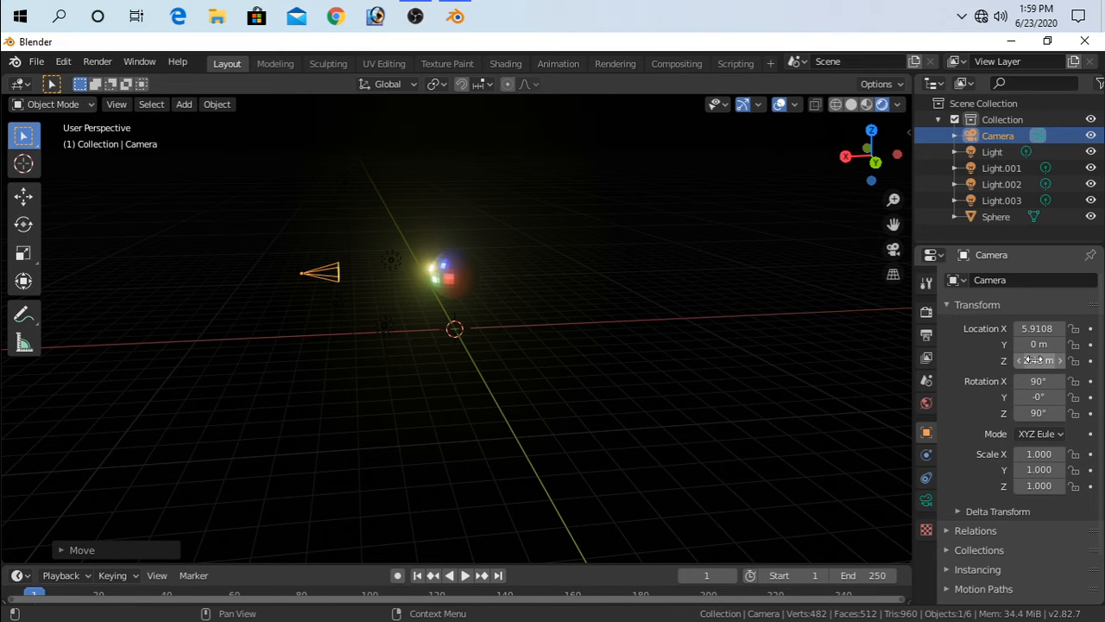
Step: Frame the sphere in the camera view by setting the camera's Z location to 2.12 m and X location to 10.621 m
{"action": "key", "text": "KP_0"}
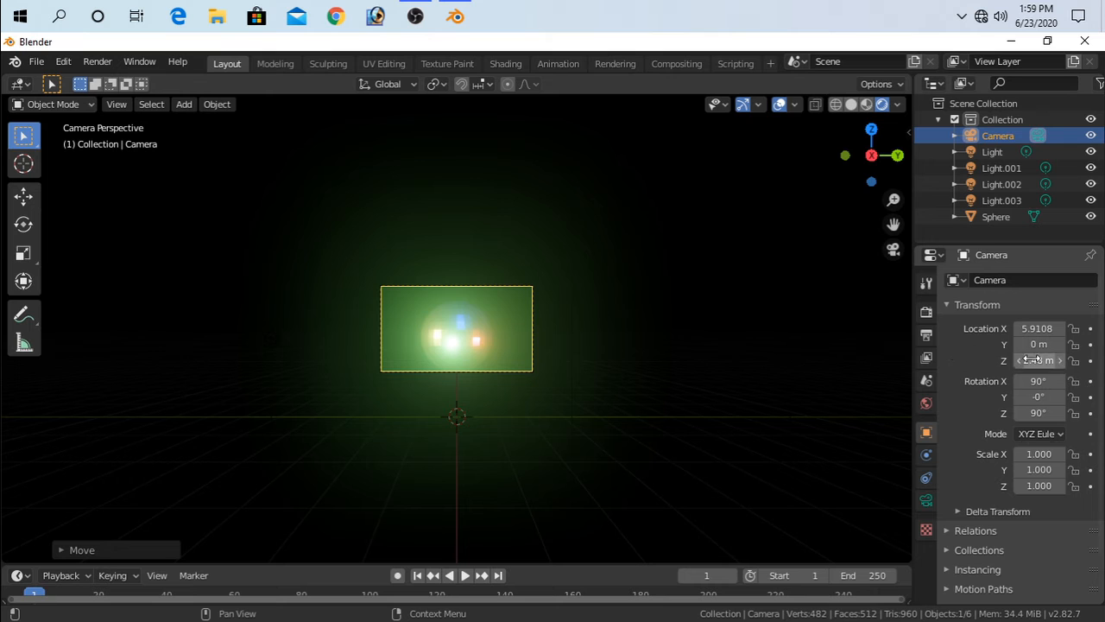
{"action": "left_click_drag", "start_coordinate": [1039, 360], "coordinate": [1004, 360]}
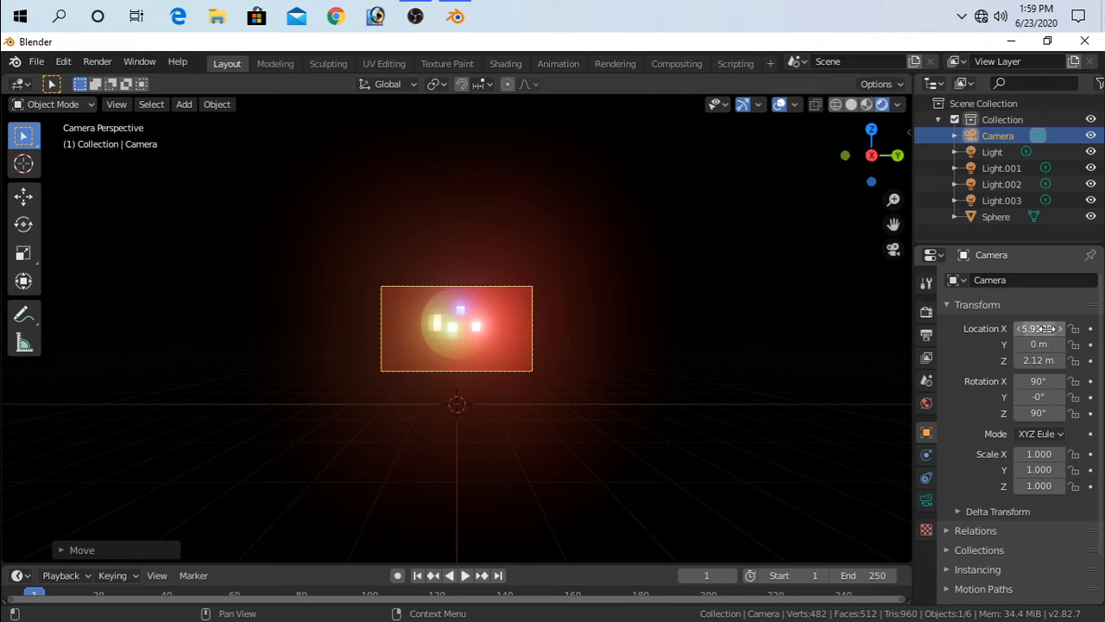
{"action": "left_click_drag", "start_coordinate": [1037, 329], "coordinate": [1069, 329]}
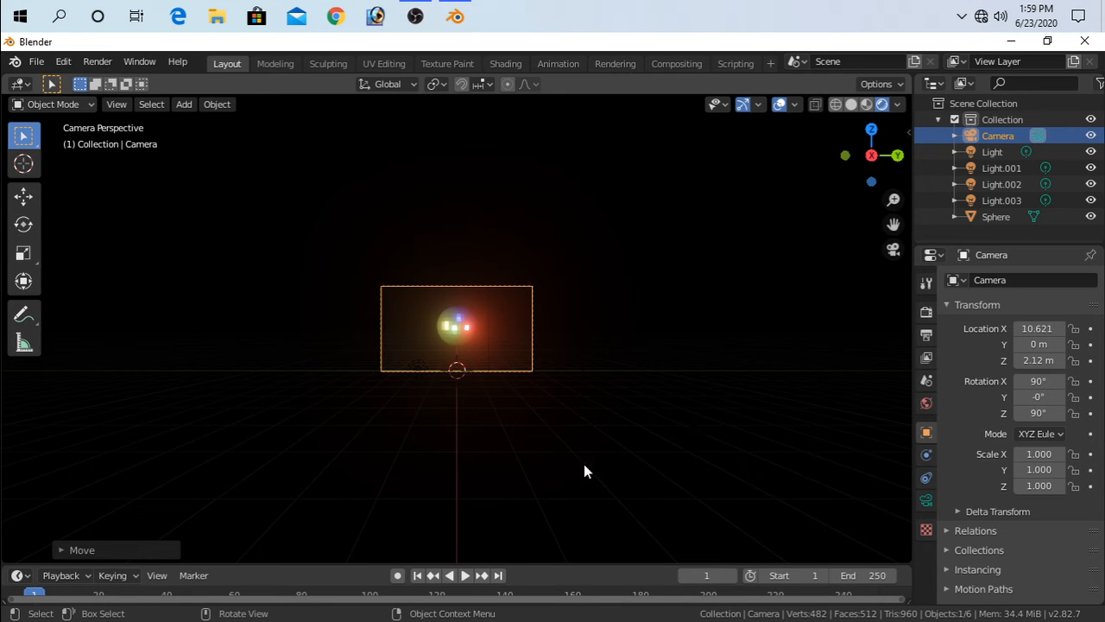
Step: Enlarge the timeline and keyframe the sphere's rotation at 0° on frame 1
{"action": "key", "text": "g"}
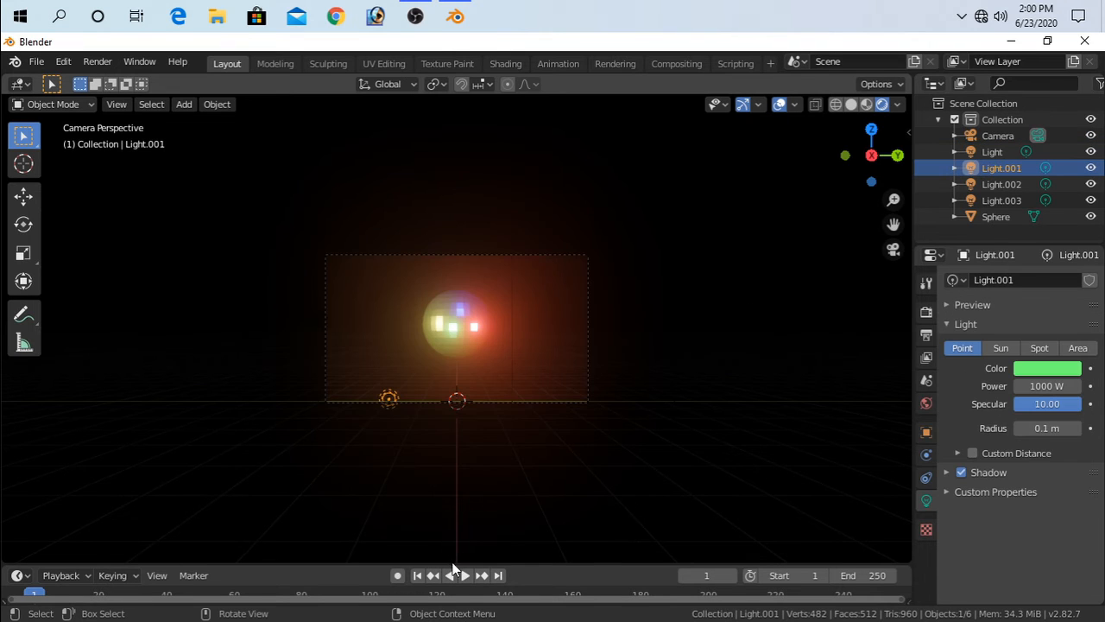
{"action": "left_click_drag", "start_coordinate": [455, 564], "coordinate": [465, 460]}
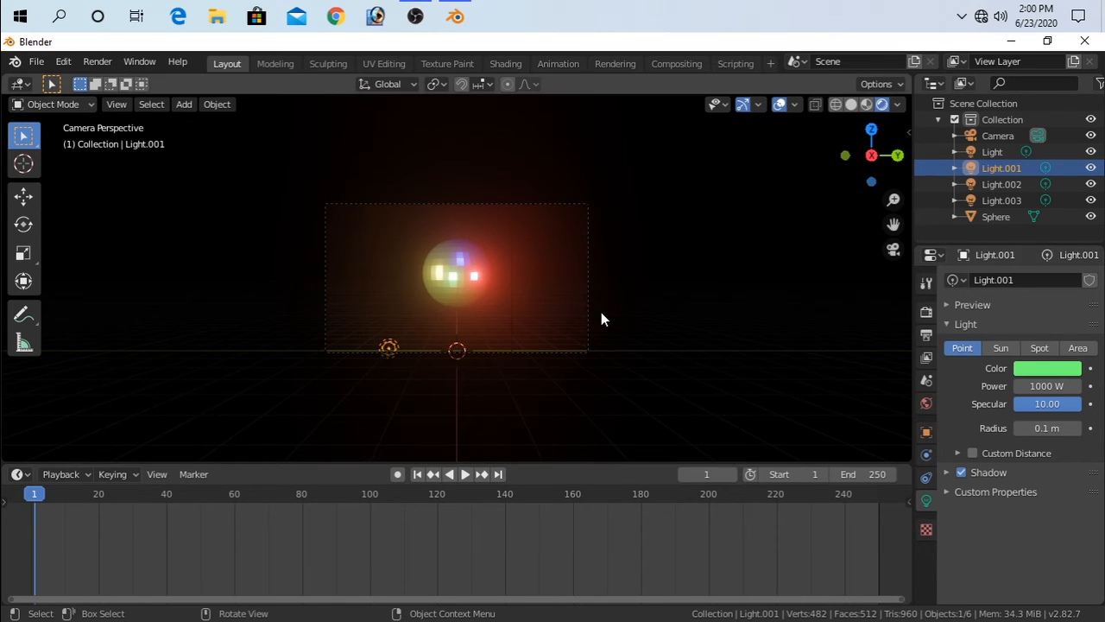
{"action": "left_click", "coordinate": [469, 300]}
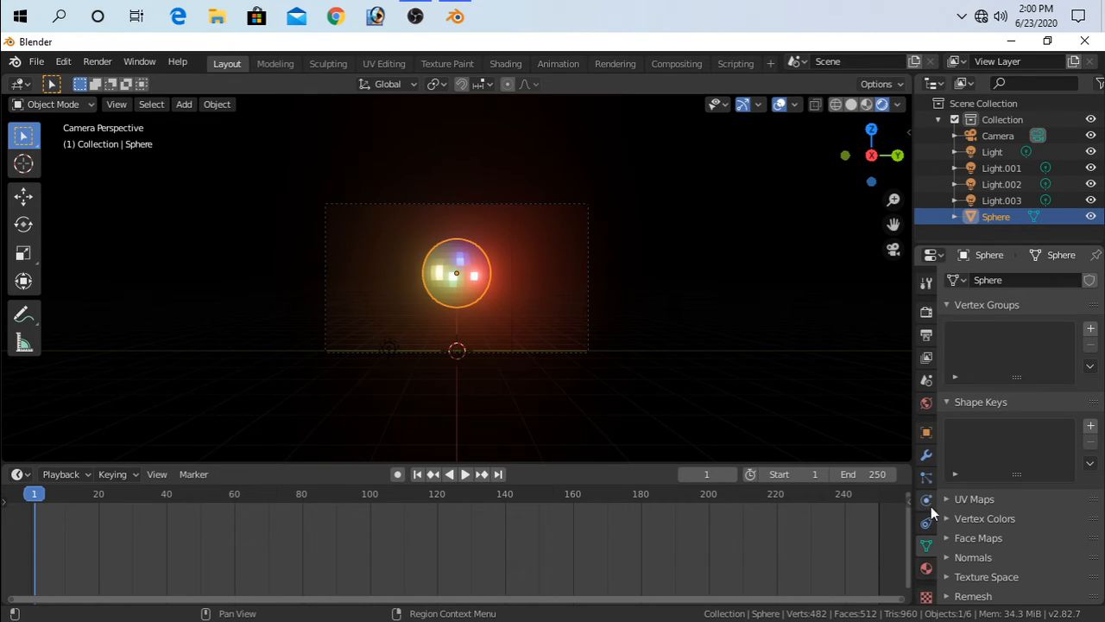
{"action": "left_click", "coordinate": [924, 434]}
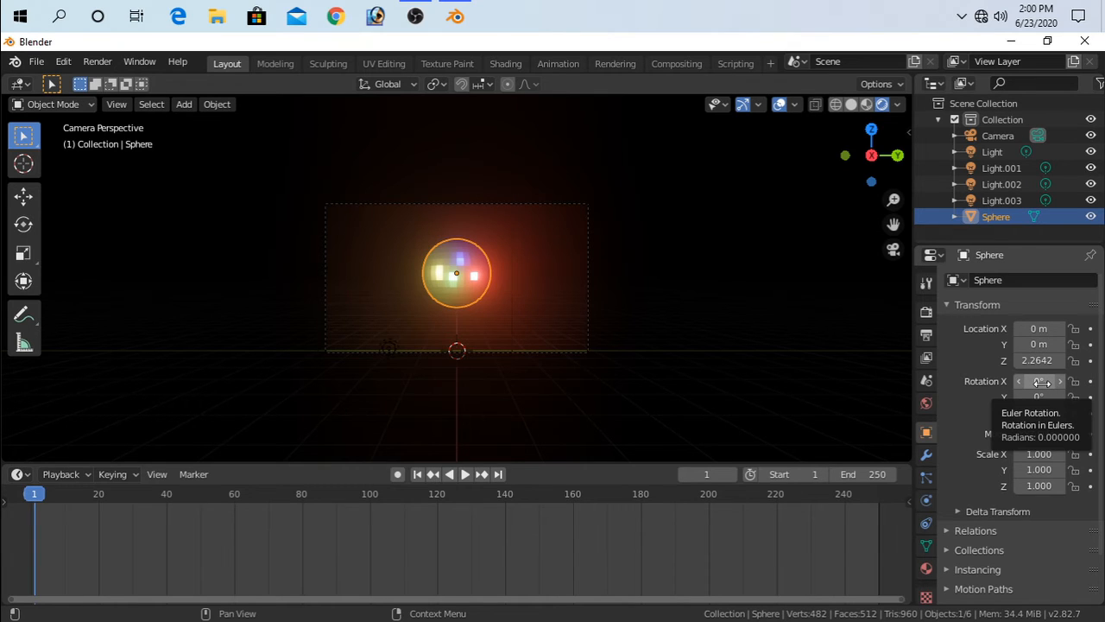
{"action": "key", "text": "i"}
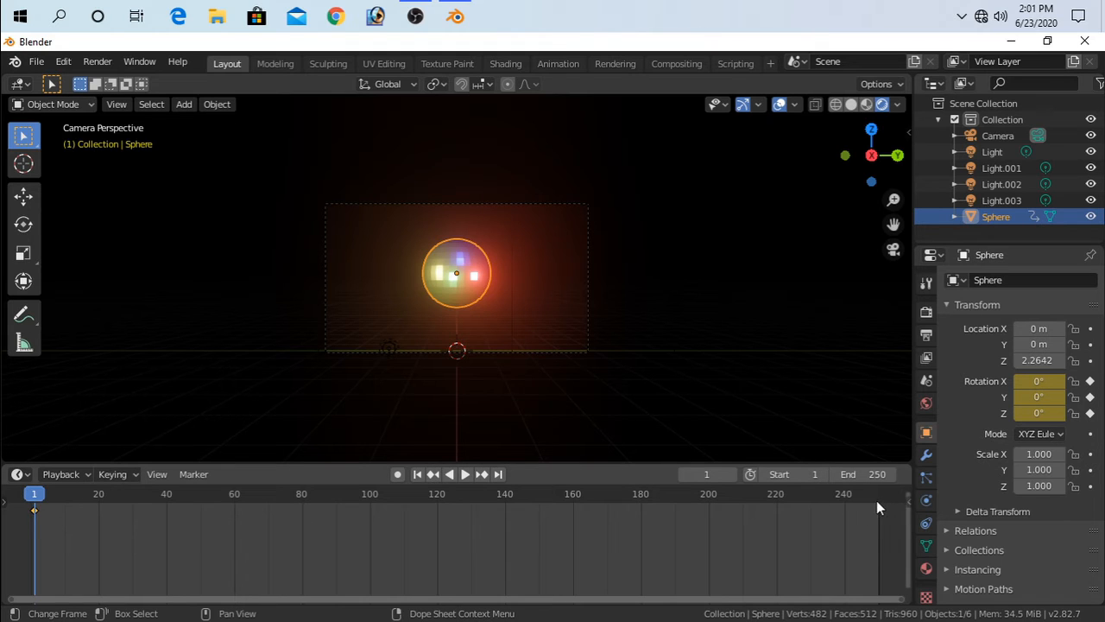
Step: Go to frame 250, set the sphere's X rotation to 180° and keyframe its rotation
{"action": "left_click_drag", "start_coordinate": [877, 500], "coordinate": [877, 498]}
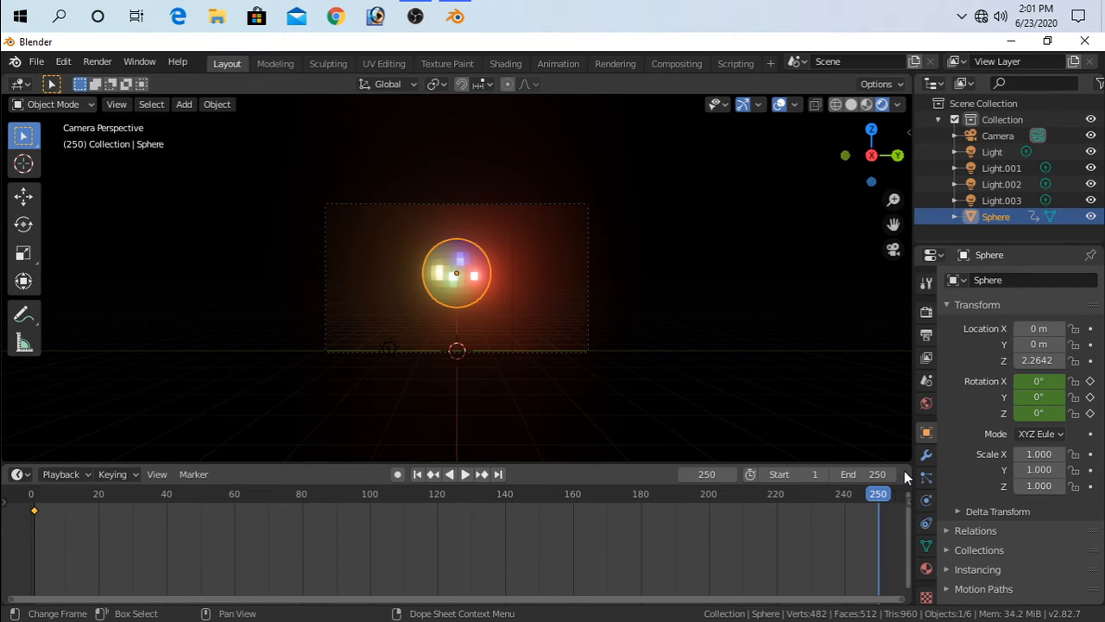
{"action": "left_click", "coordinate": [1044, 382]}
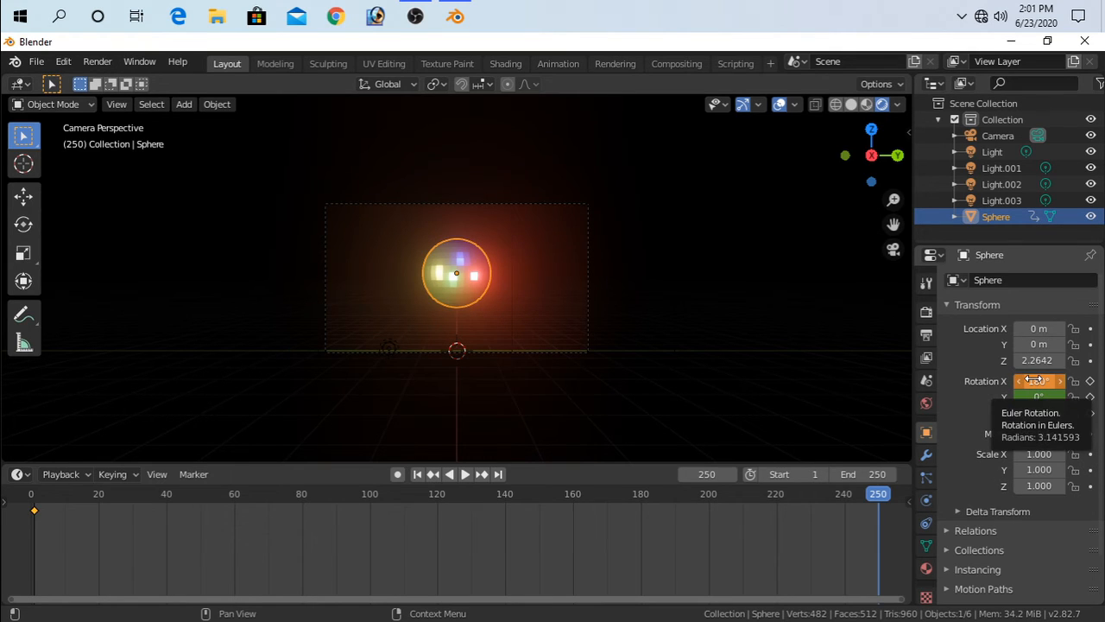
Step: Play the animation in both directions to review the sphere's X rotation, and return to frame 1
{"action": "left_click", "coordinate": [447, 475]}
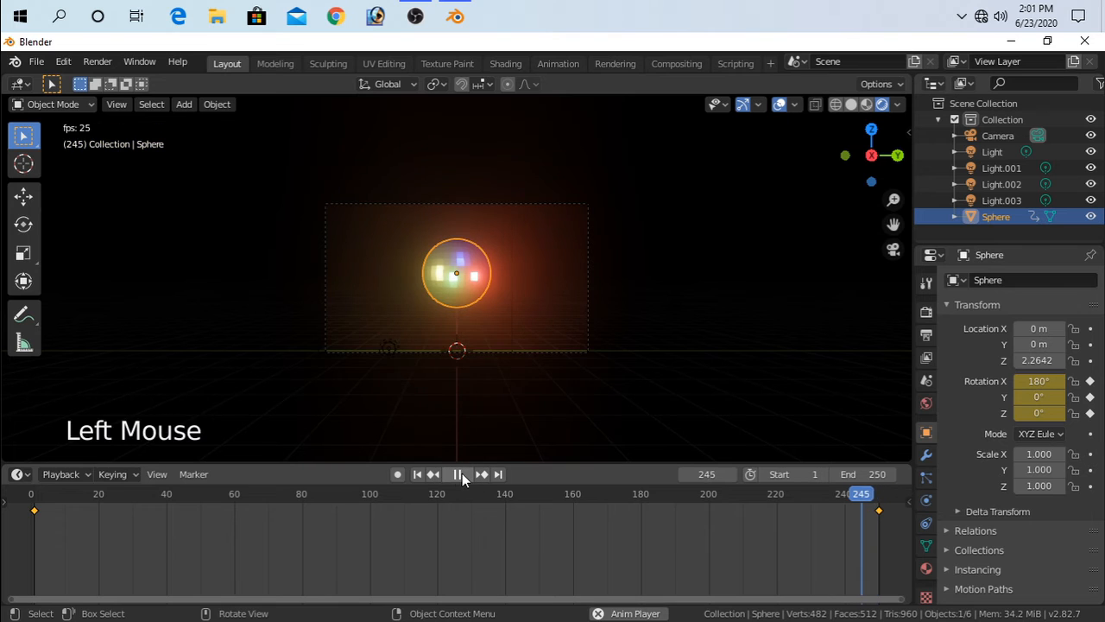
{"action": "left_click", "coordinate": [458, 474]}
{"action": "left_click", "coordinate": [417, 474]}
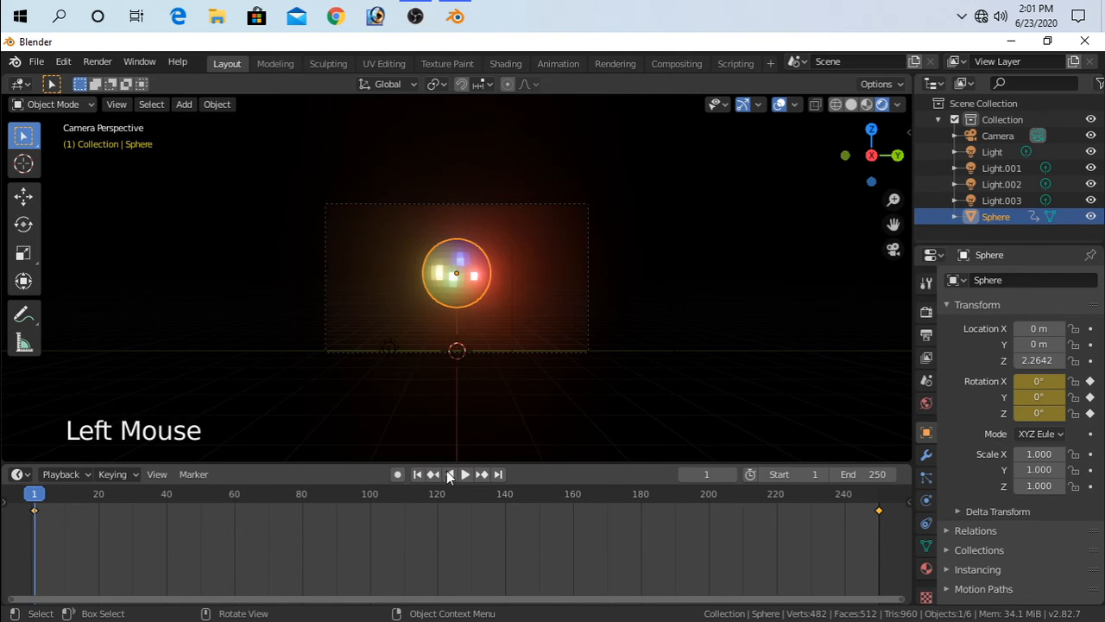
{"action": "left_click", "coordinate": [465, 474]}
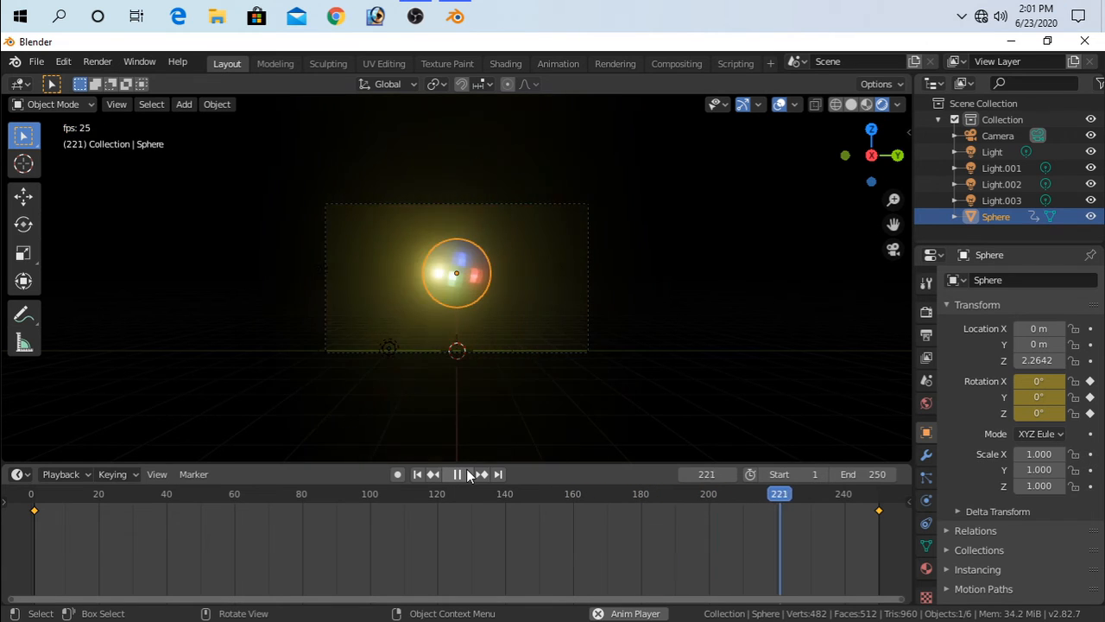
{"action": "left_click", "coordinate": [468, 476]}
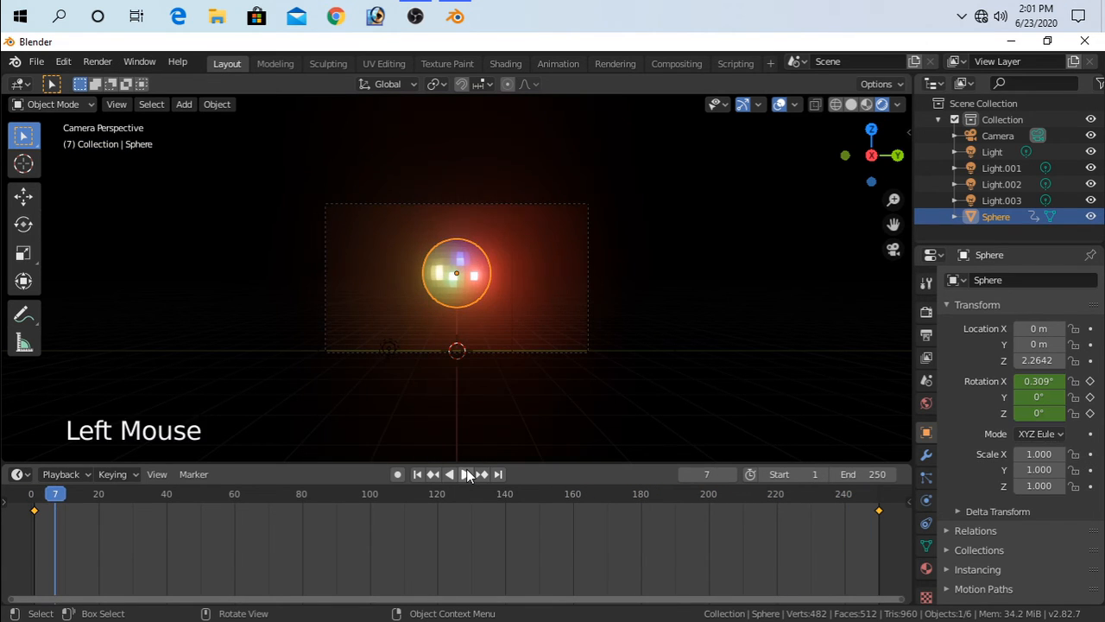
{"action": "left_click", "coordinate": [418, 474]}
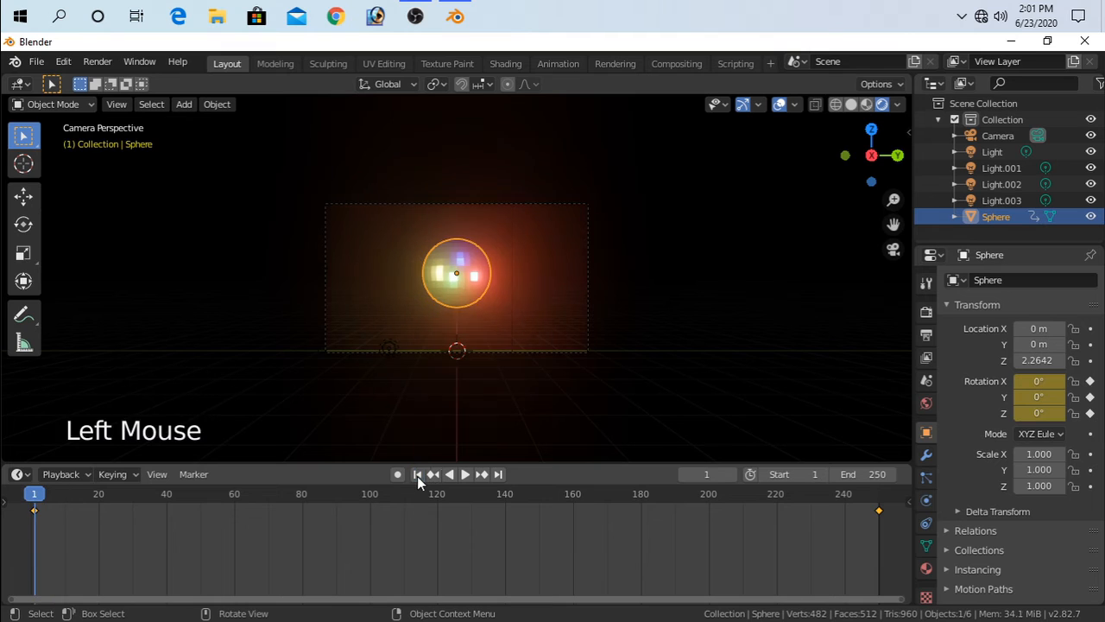
Step: At frame 250, set the sphere's Z rotation to 180° and update the rotation keyframe
{"action": "left_click", "coordinate": [879, 508]}
{"action": "left_click", "coordinate": [1037, 413]}
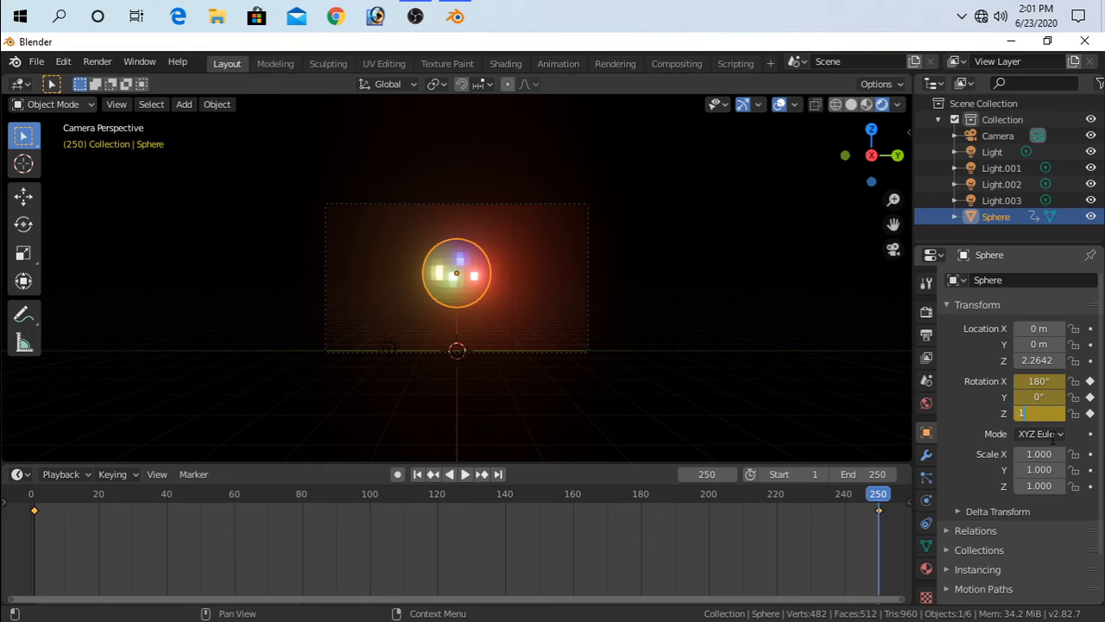
{"action": "type", "text": "180"}
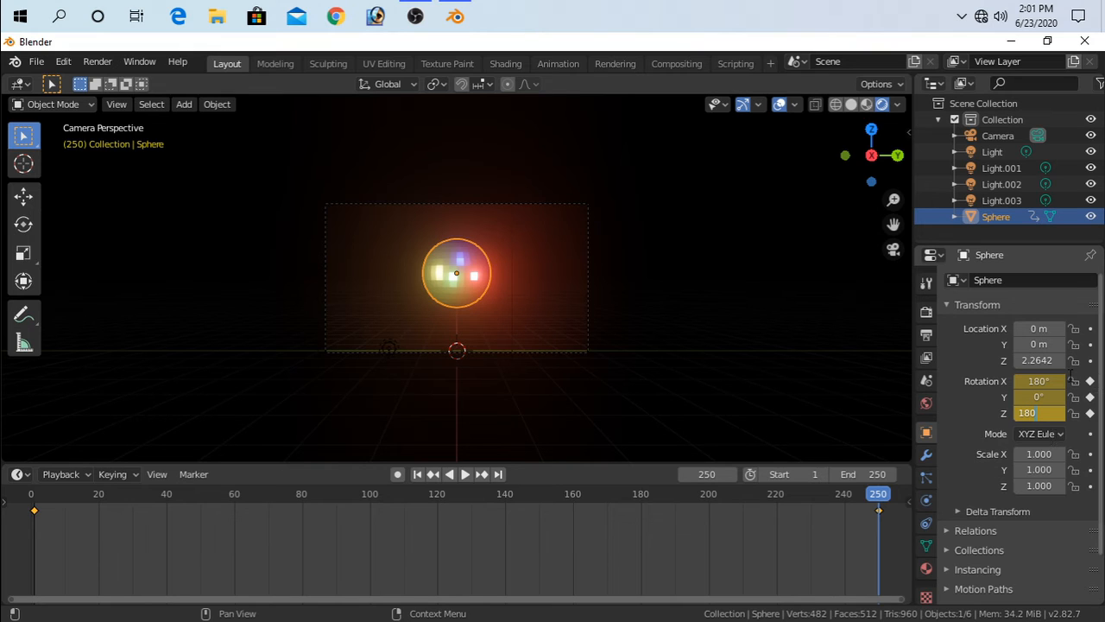
{"action": "key", "text": "Return"}
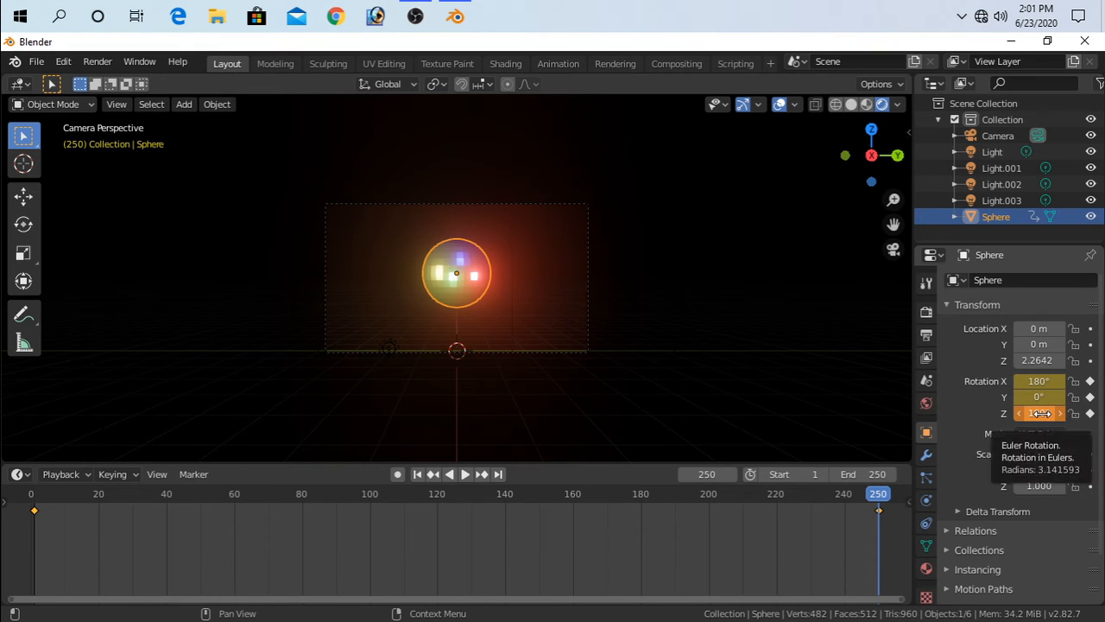
{"action": "key", "text": "i"}
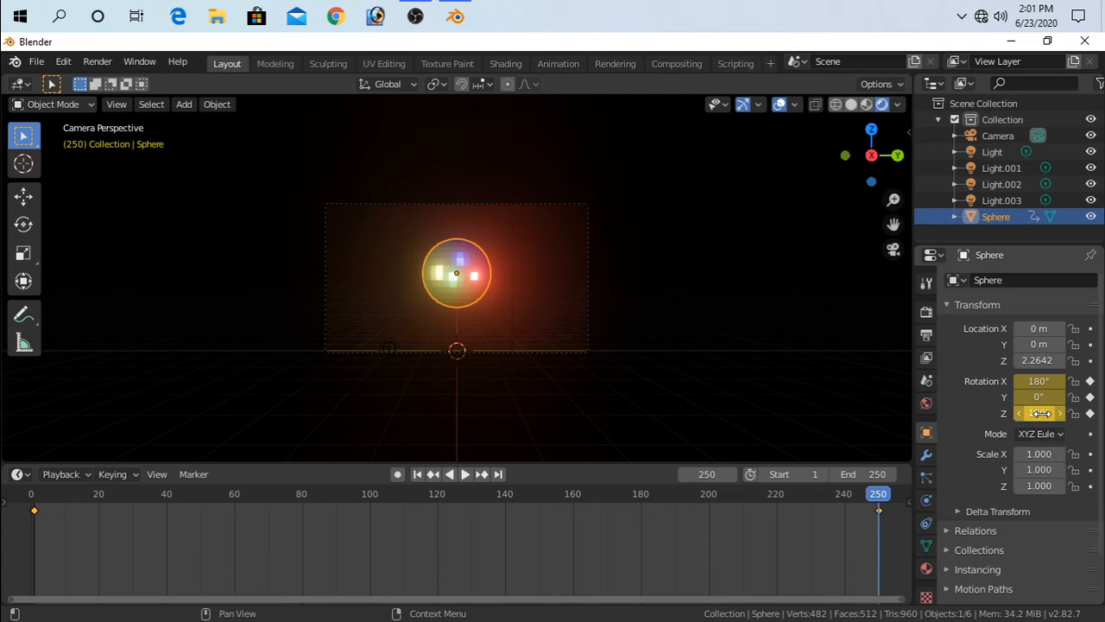
Step: Play the animation from the first frame, view the rotating sphere up close through the camera, and stop playback
{"action": "left_click", "coordinate": [418, 474]}
{"action": "left_click", "coordinate": [465, 475]}
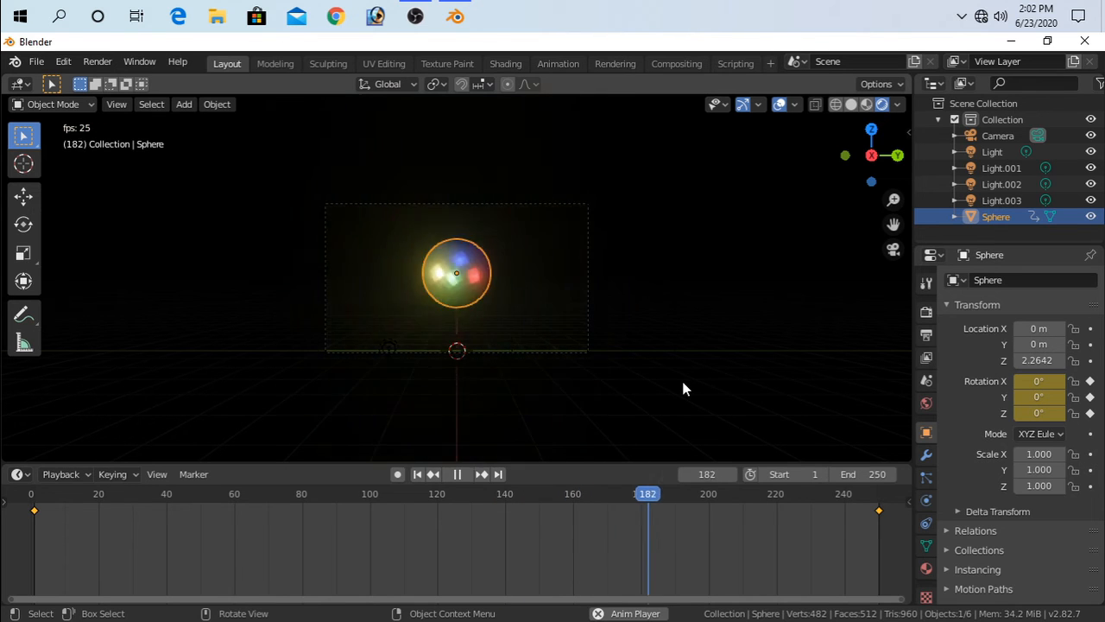
{"action": "scroll", "coordinate": [684, 335], "scroll_direction": "up", "scroll_amount": 2}
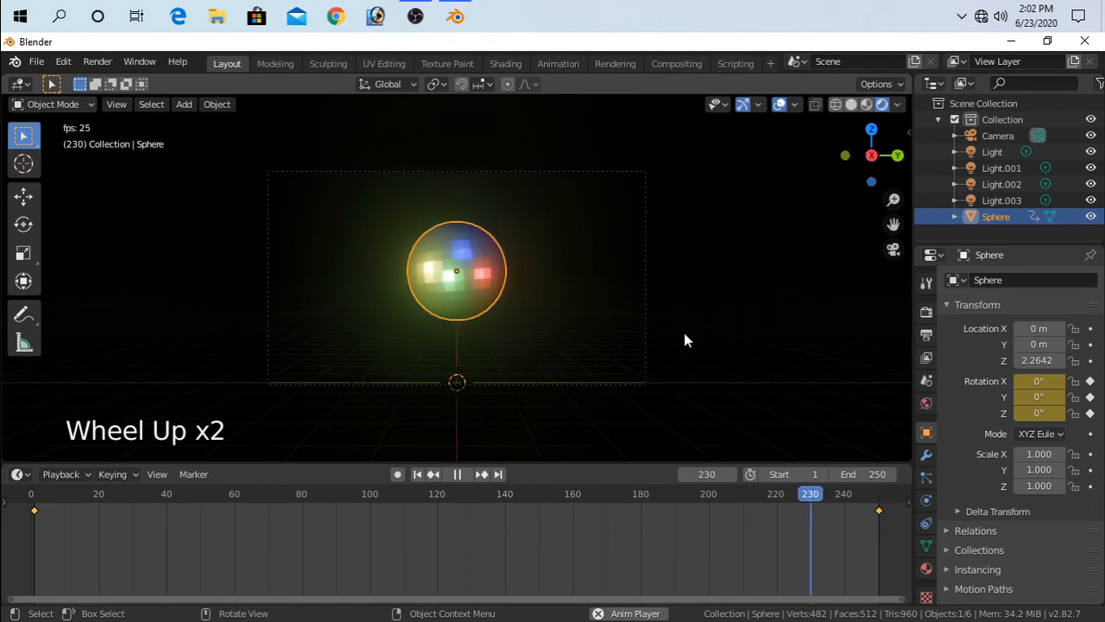
{"action": "scroll", "coordinate": [684, 340], "scroll_direction": "up", "scroll_amount": 1}
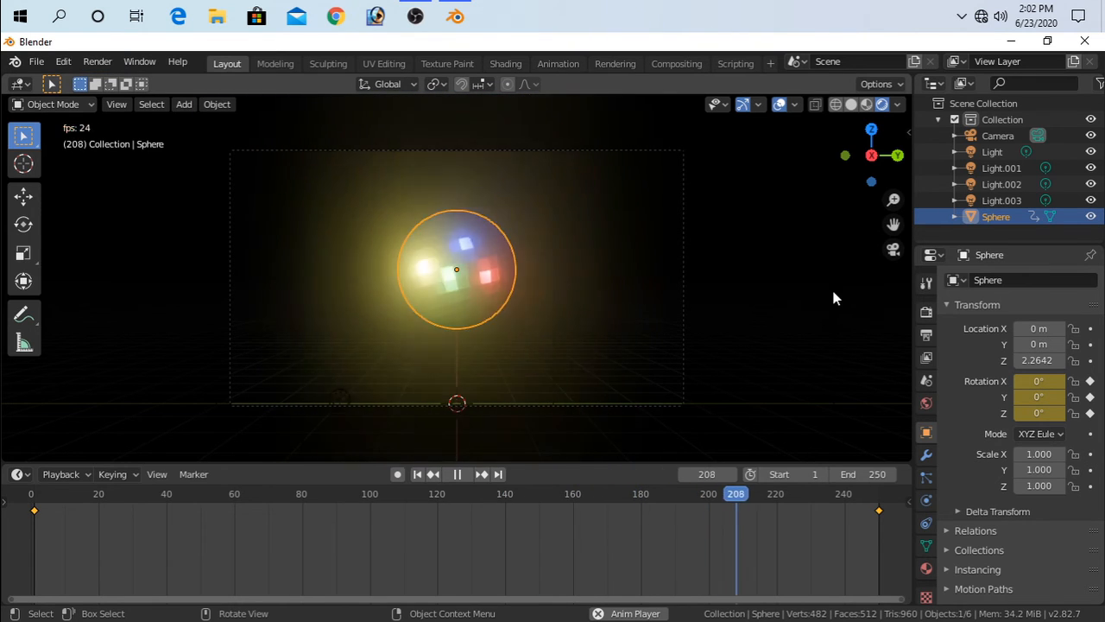
{"action": "left_click", "coordinate": [457, 474]}
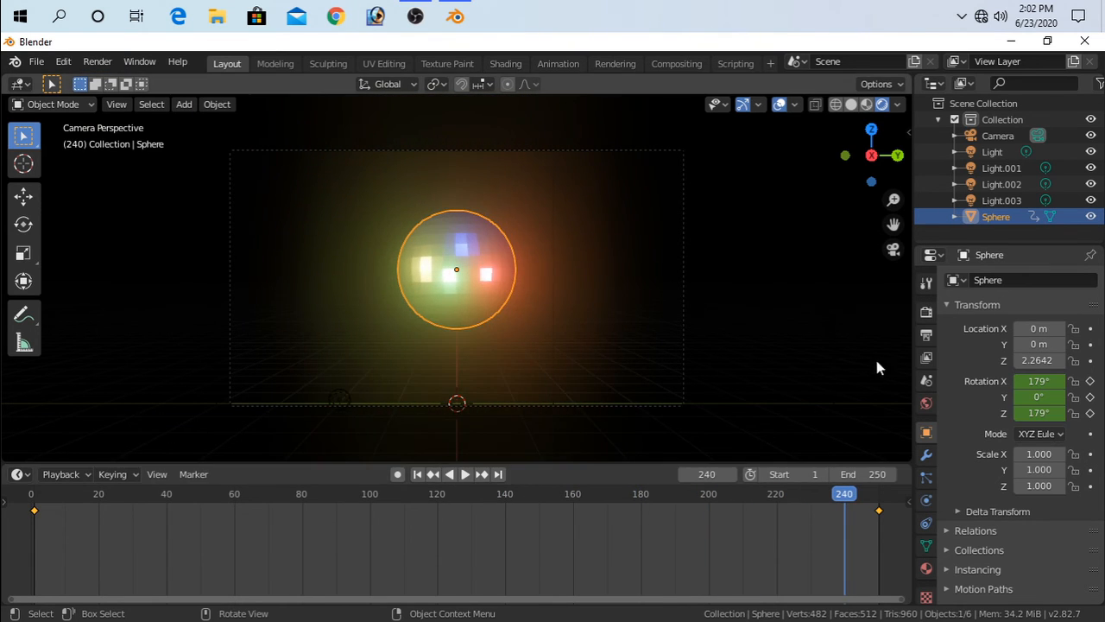
Step: Set the scene's color management look to High Contrast in the render settings
{"action": "left_click", "coordinate": [928, 316]}
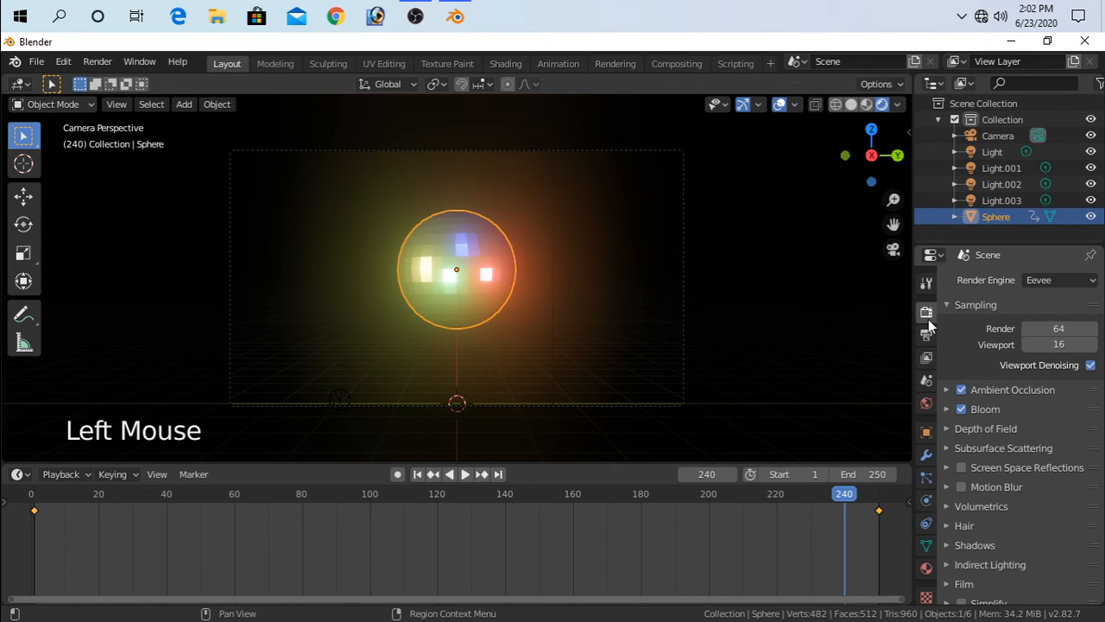
{"action": "scroll", "coordinate": [978, 495], "scroll_direction": "down", "scroll_amount": 4}
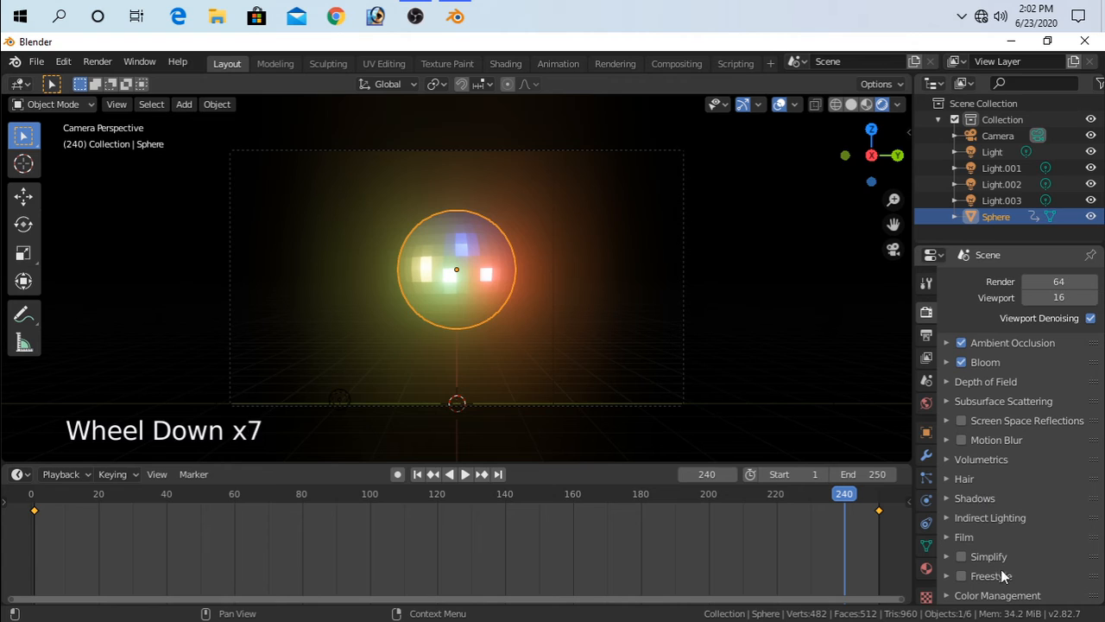
{"action": "left_click", "coordinate": [961, 596]}
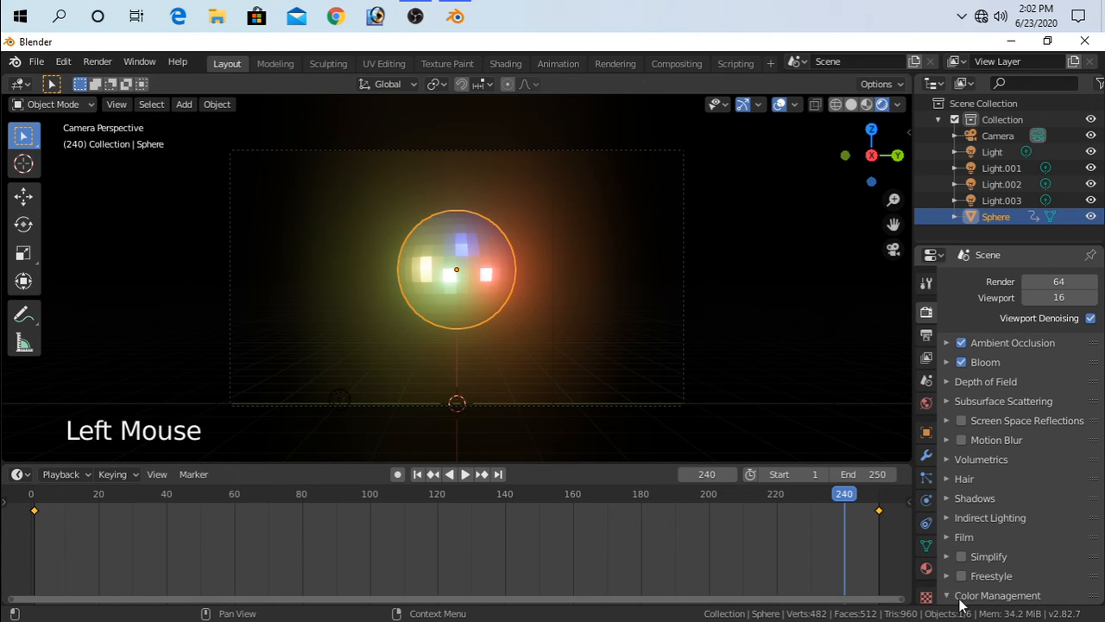
{"action": "scroll", "coordinate": [993, 541], "scroll_direction": "down", "scroll_amount": 6}
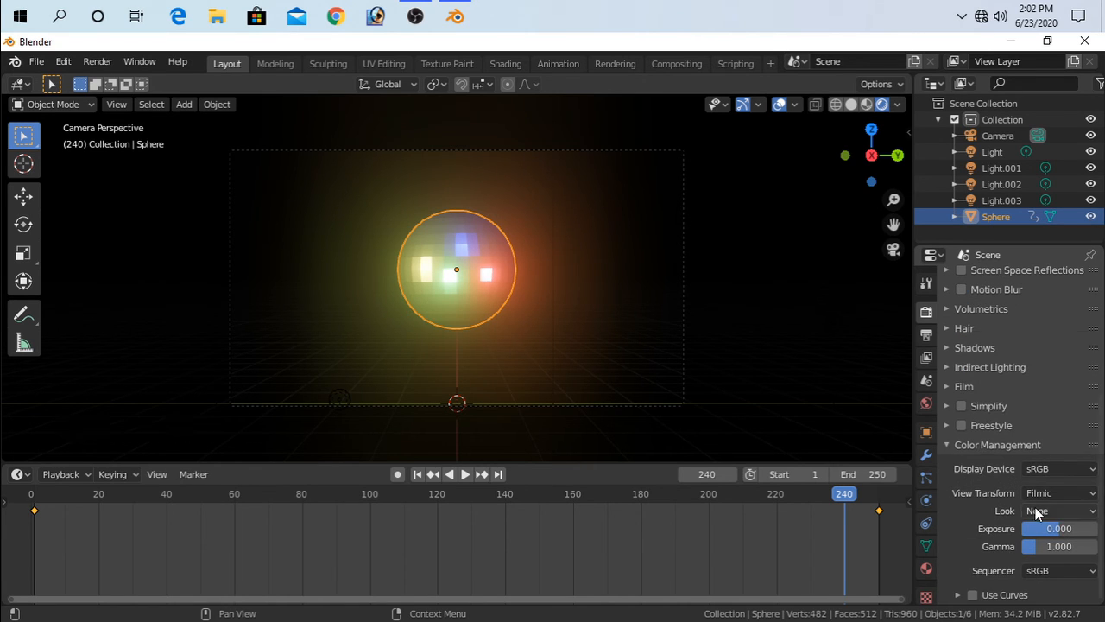
{"action": "left_click", "coordinate": [1036, 509]}
{"action": "left_click", "coordinate": [997, 456]}
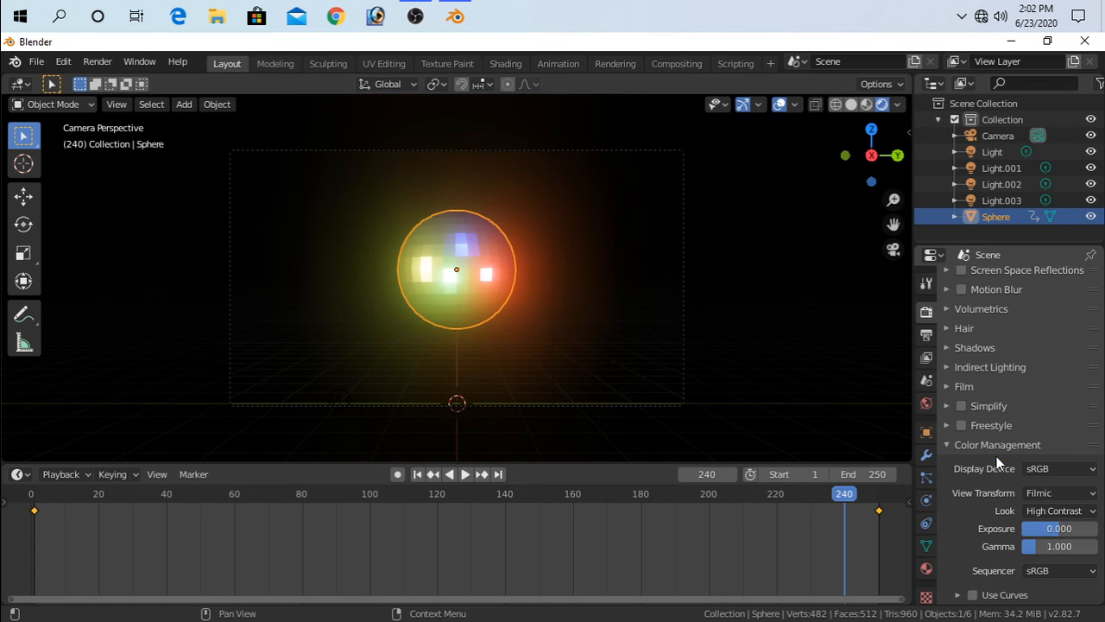
Step: Set the render output location to the Desktop folder with the file name "light Sphere"
{"action": "left_click", "coordinate": [928, 339]}
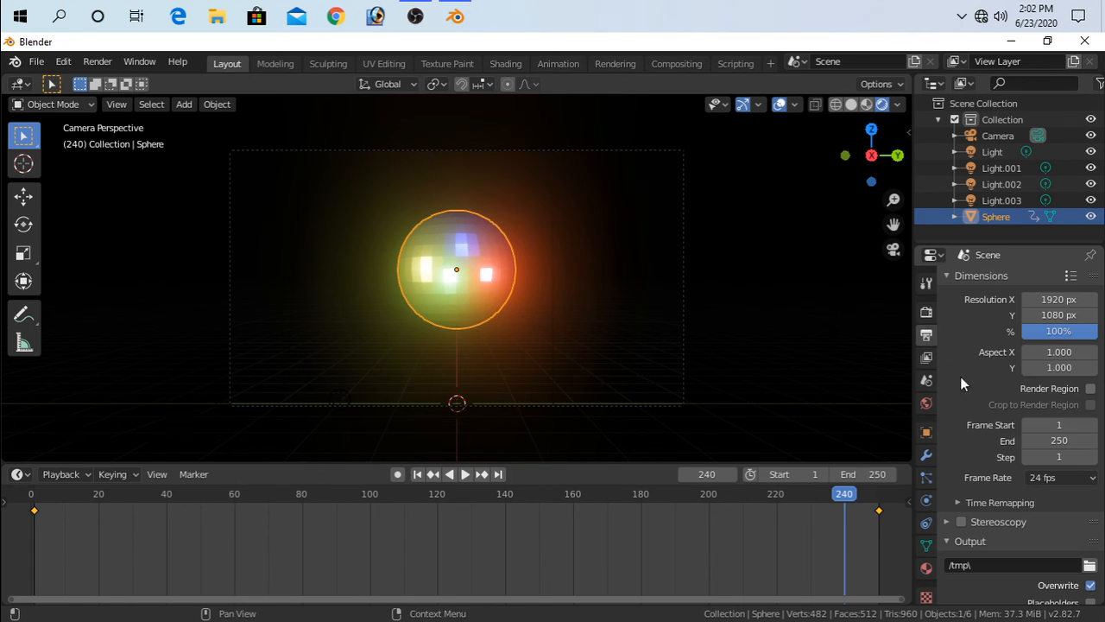
{"action": "scroll", "coordinate": [985, 423], "scroll_direction": "down", "scroll_amount": 2}
{"action": "scroll", "coordinate": [985, 421], "scroll_direction": "down", "scroll_amount": 3}
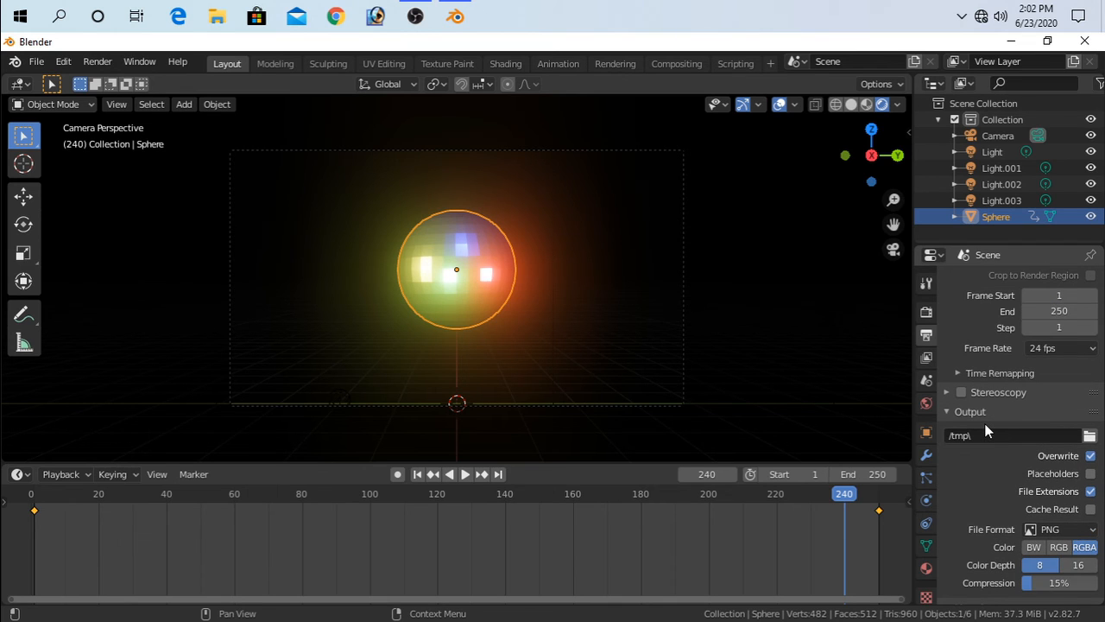
{"action": "scroll", "coordinate": [985, 423], "scroll_direction": "down", "scroll_amount": 1}
{"action": "left_click", "coordinate": [1090, 404]}
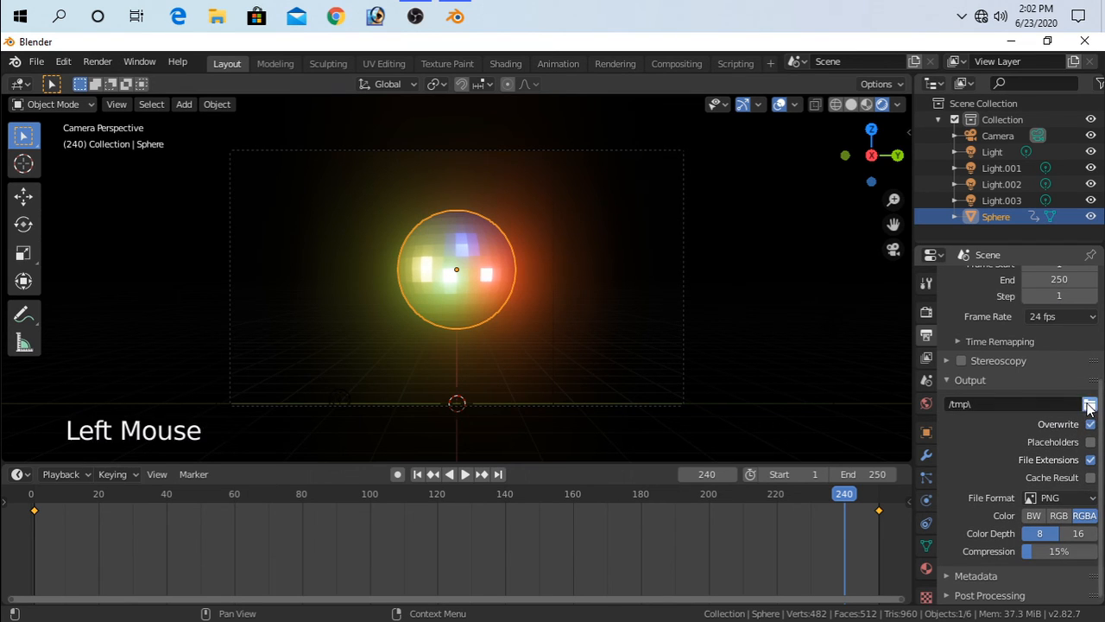
{"action": "left_click", "coordinate": [335, 321]}
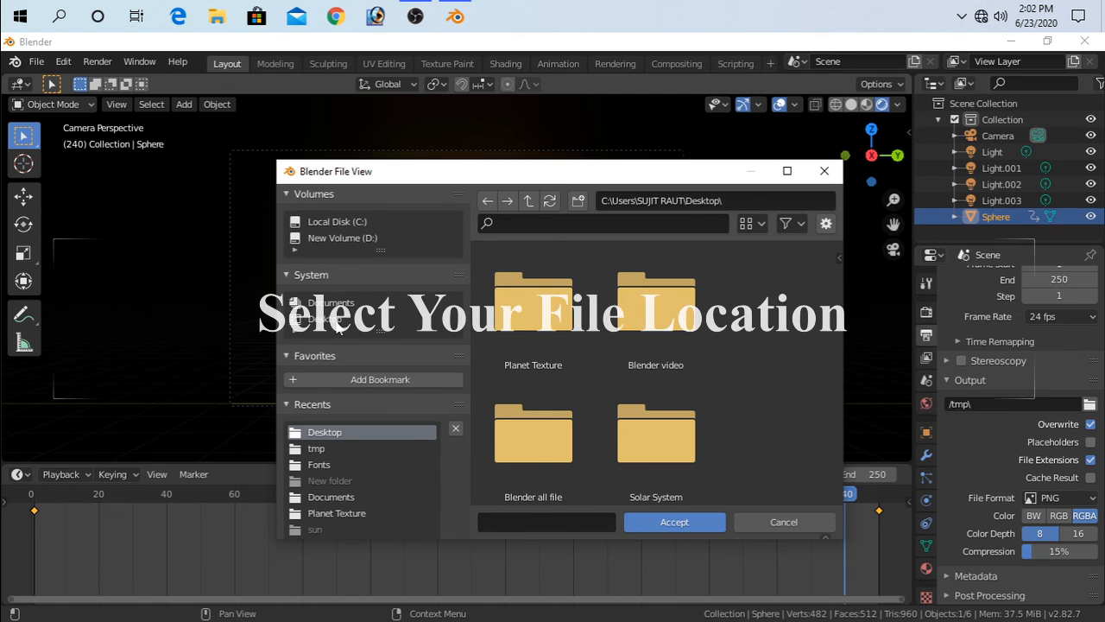
{"action": "left_click", "coordinate": [525, 522]}
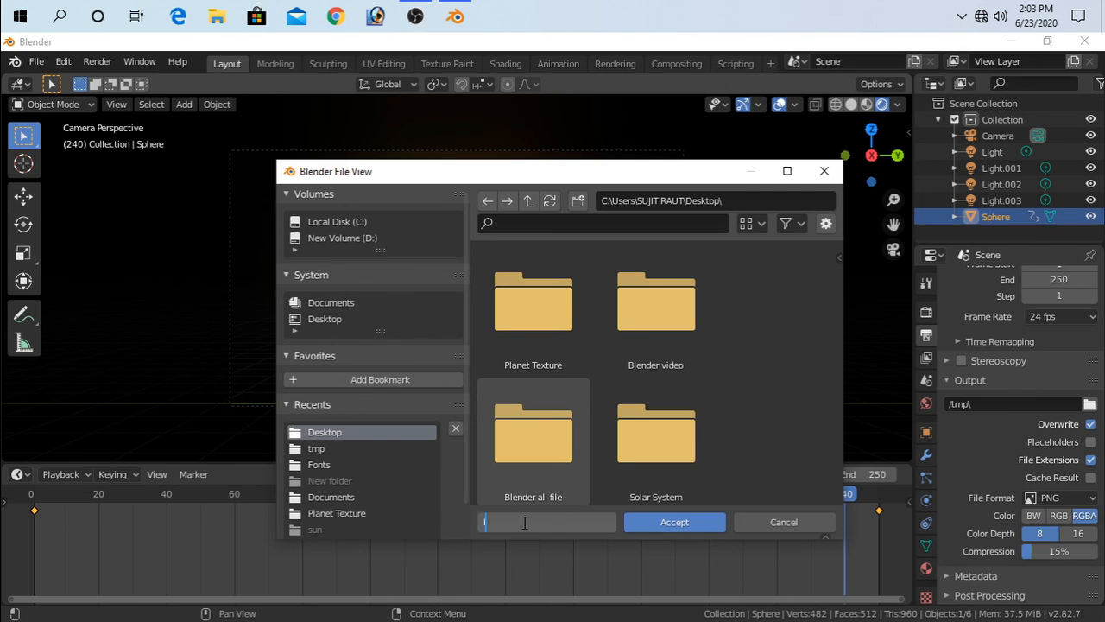
{"action": "type", "text": "light Sphere"}
{"action": "left_click", "coordinate": [654, 520]}
{"action": "left_click", "coordinate": [654, 520]}
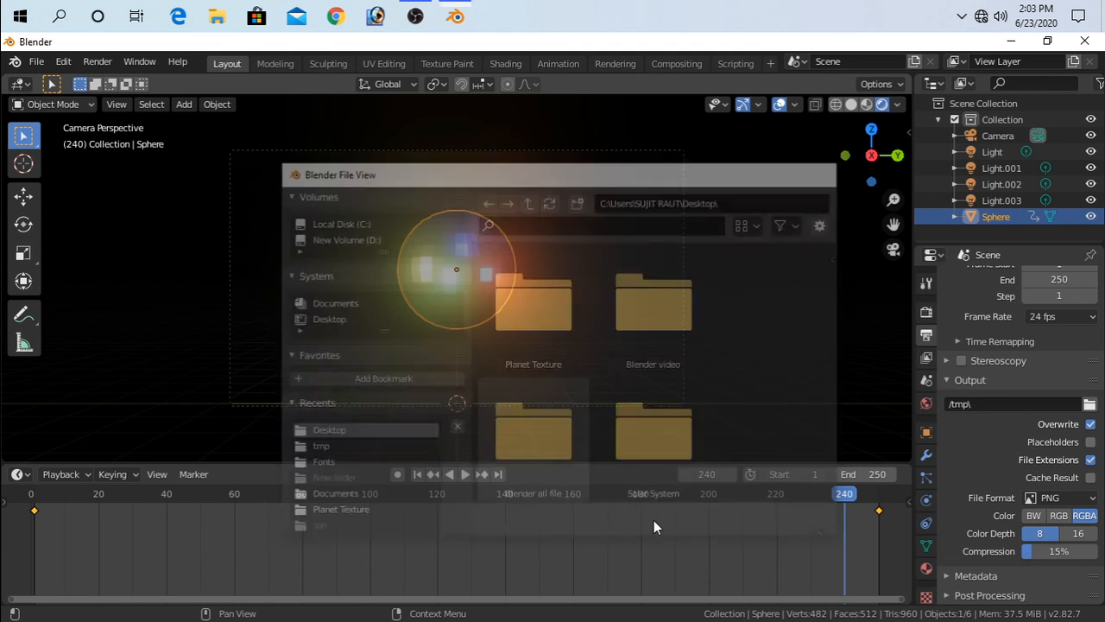
Step: Set the output file format to FFmpeg video and apply the "h264 in MP4" encoding preset
{"action": "left_click", "coordinate": [1085, 501]}
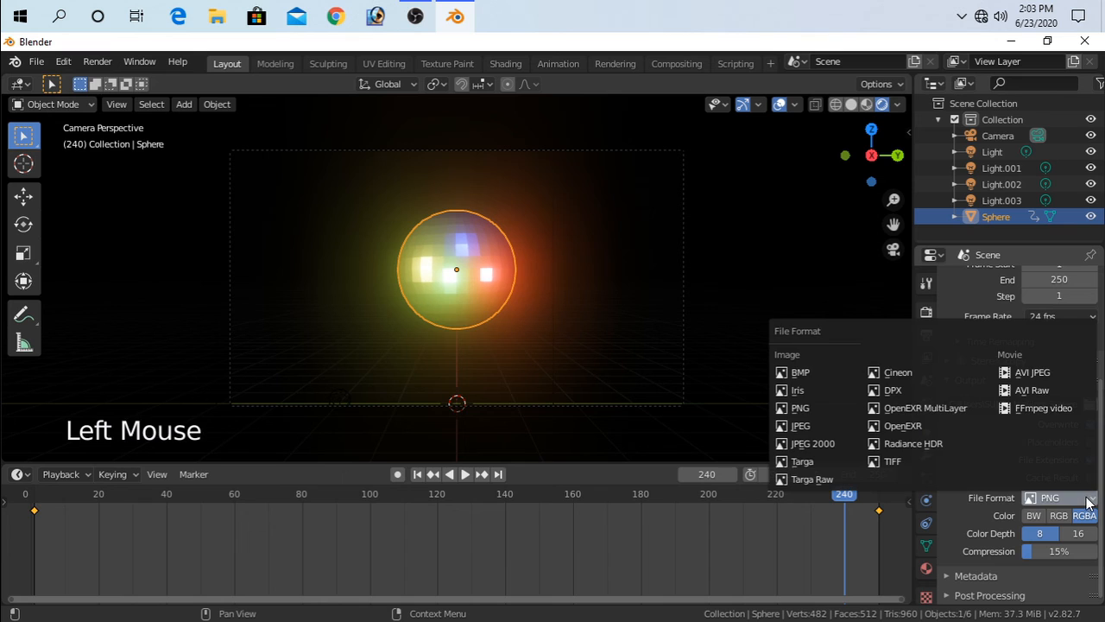
{"action": "left_click", "coordinate": [1037, 417]}
{"action": "scroll", "coordinate": [1038, 556], "scroll_direction": "down", "scroll_amount": 3}
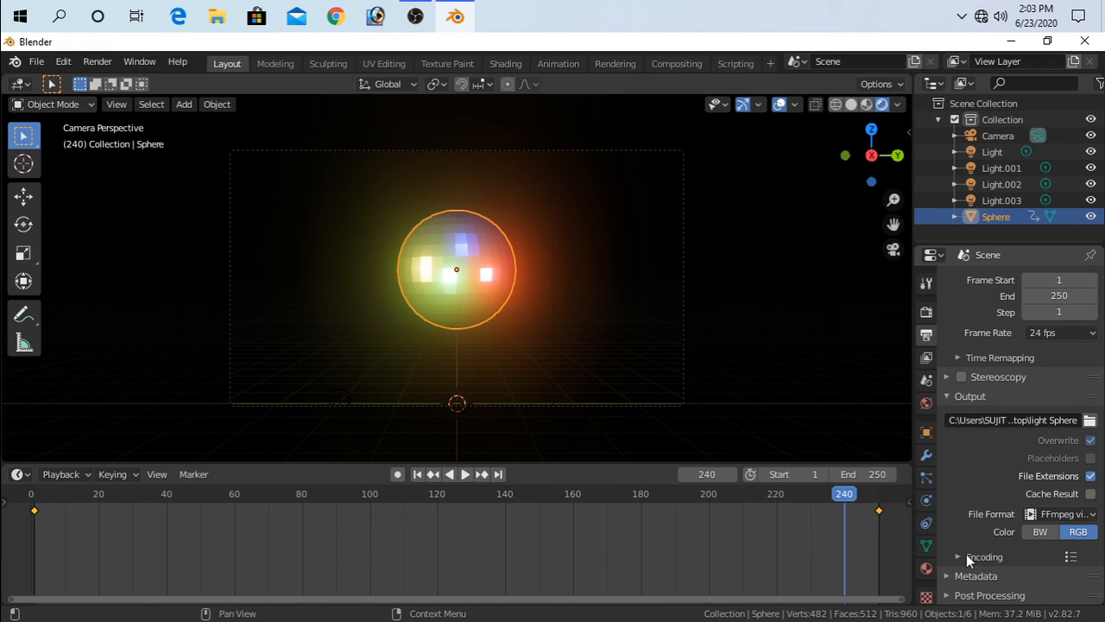
{"action": "left_click", "coordinate": [966, 556]}
{"action": "left_click", "coordinate": [1026, 556]}
{"action": "left_click", "coordinate": [1062, 559]}
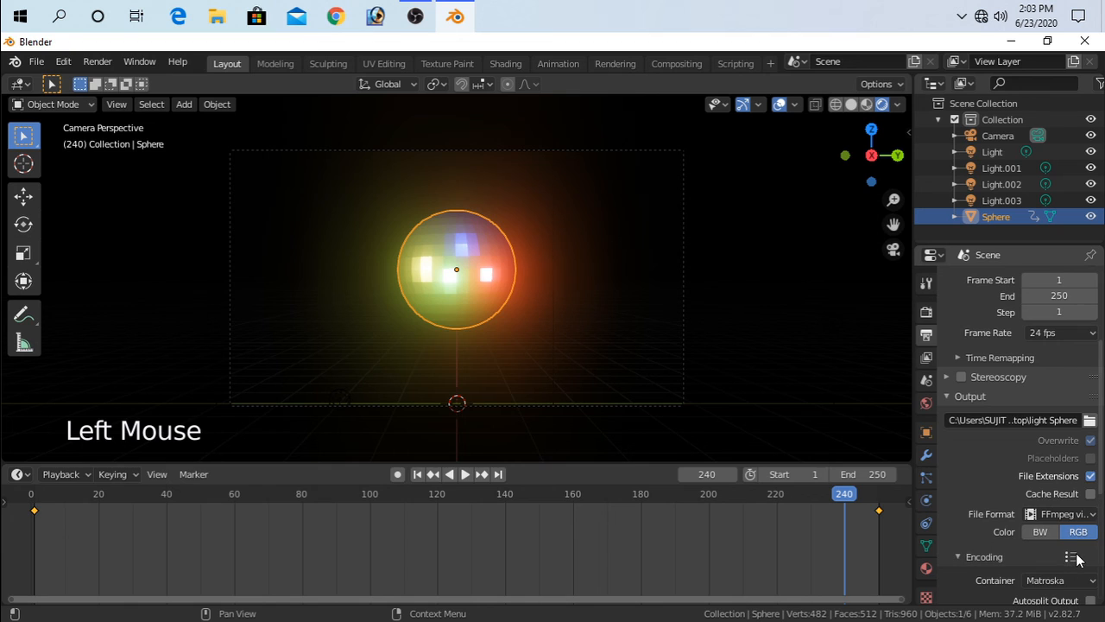
{"action": "left_click", "coordinate": [1070, 556]}
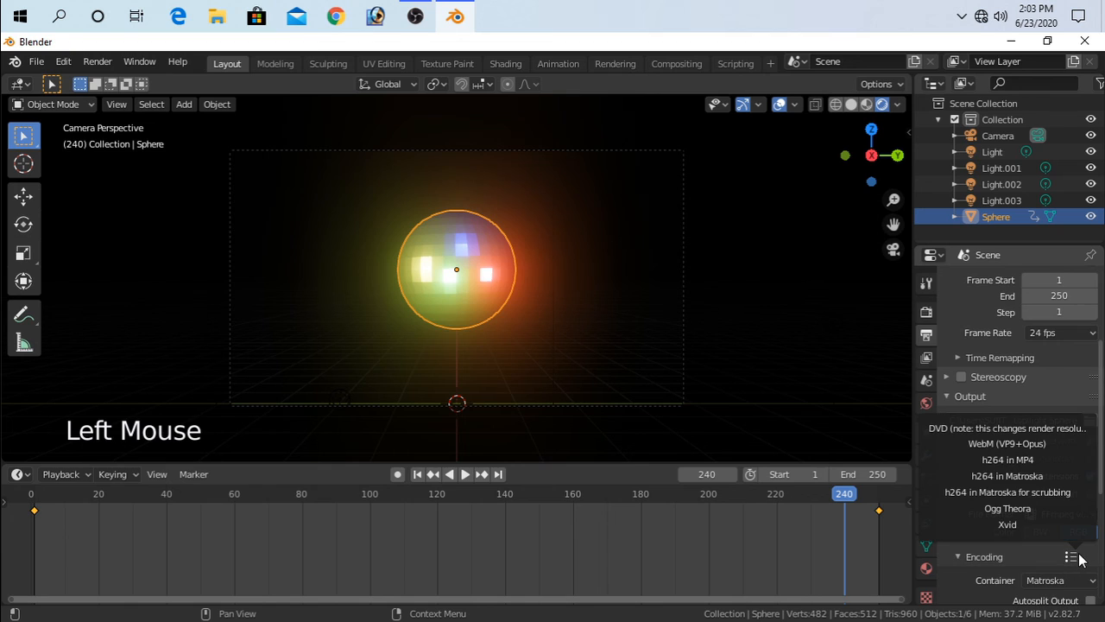
{"action": "left_click", "coordinate": [1007, 460]}
Step: Review the video and audio encoding settings, and start rendering the animation
{"action": "scroll", "coordinate": [966, 554], "scroll_direction": "down", "scroll_amount": 5}
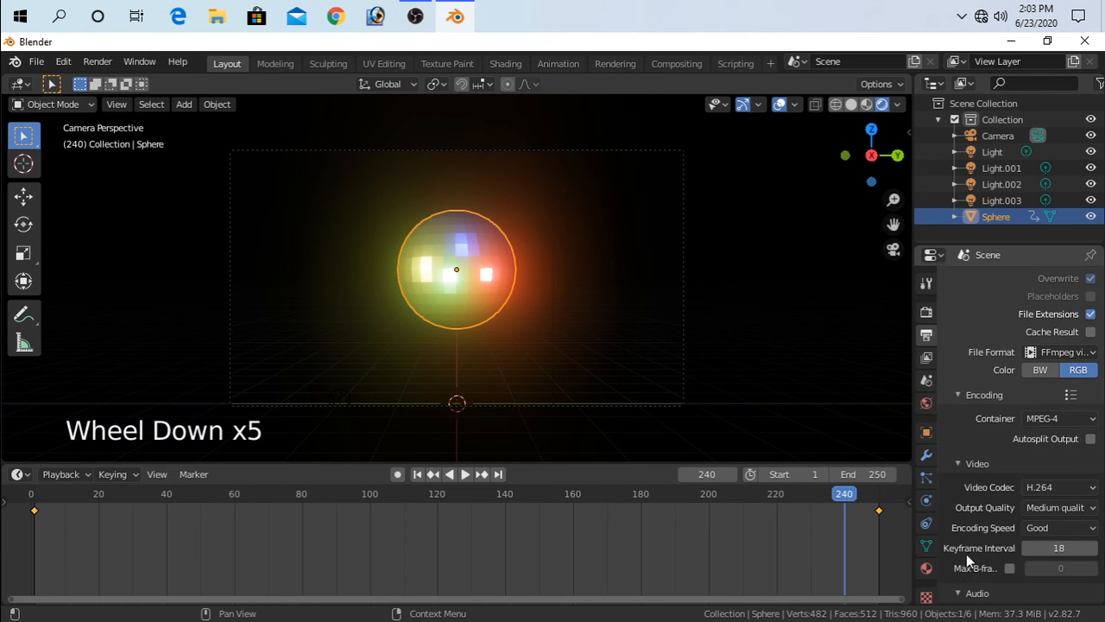
{"action": "scroll", "coordinate": [968, 552], "scroll_direction": "down", "scroll_amount": 4}
{"action": "scroll", "coordinate": [968, 552], "scroll_direction": "down", "scroll_amount": 7}
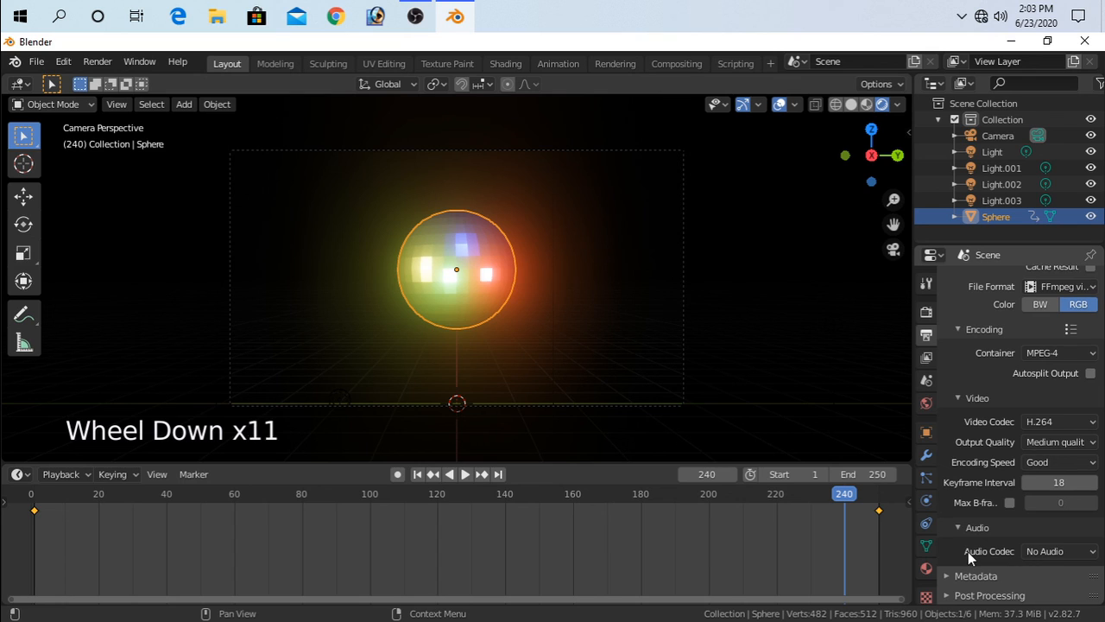
{"action": "scroll", "coordinate": [968, 552], "scroll_direction": "up", "scroll_amount": 3}
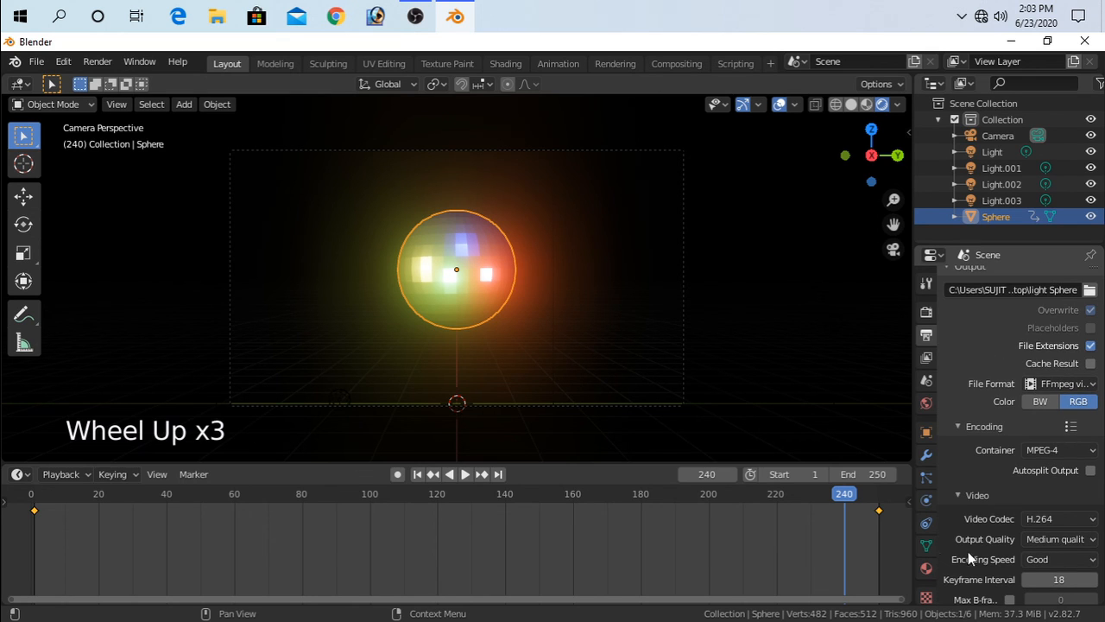
{"action": "left_click", "coordinate": [94, 63]}
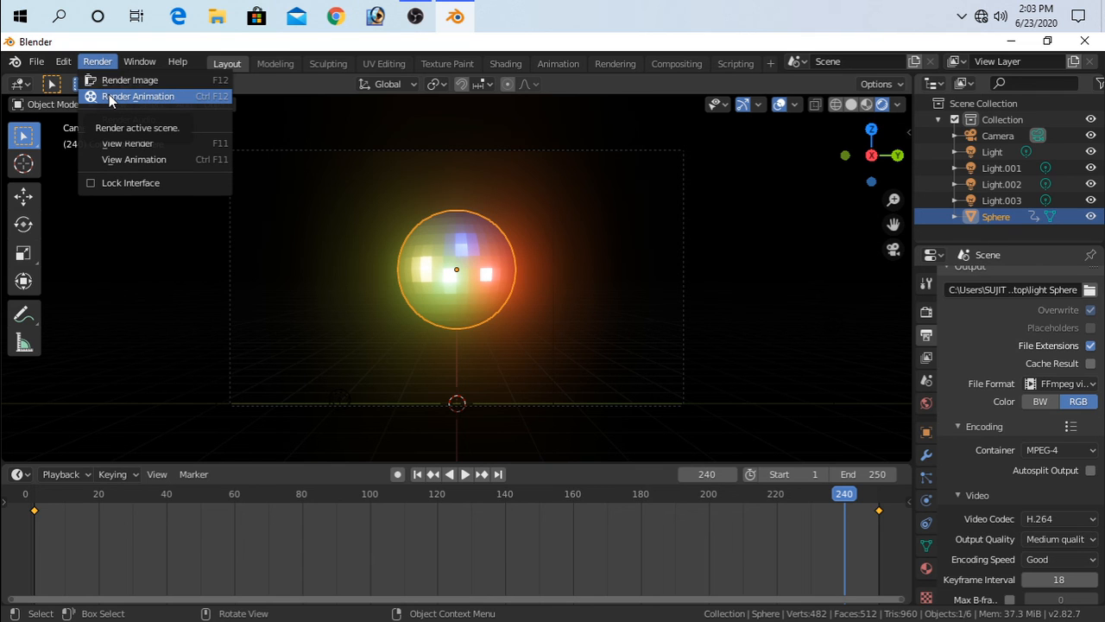
{"action": "left_click", "coordinate": [109, 96]}
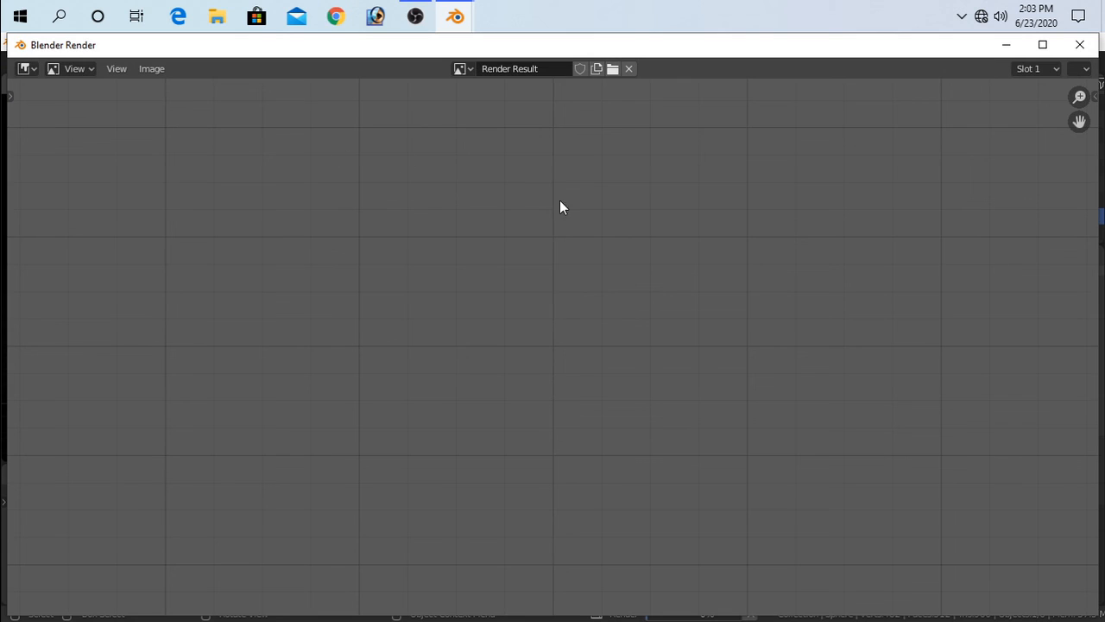